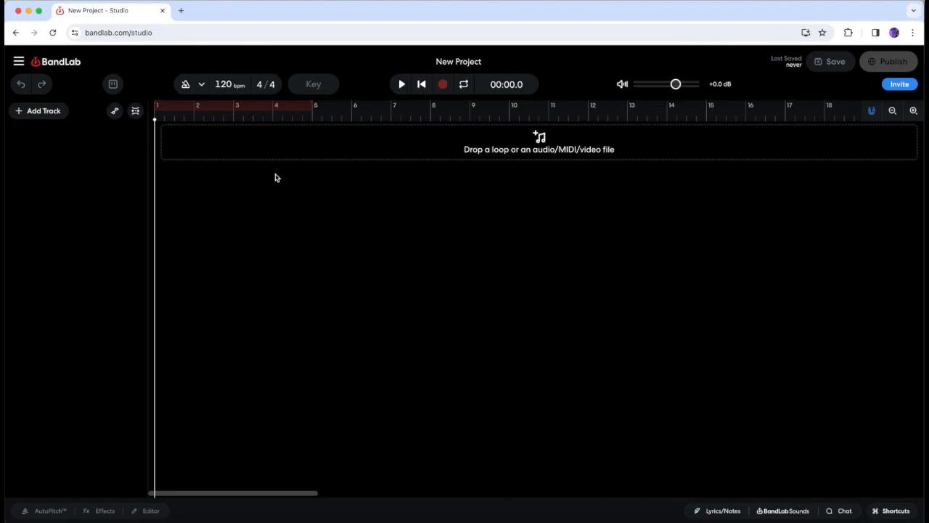
Step: Set the project tempo to 110 bpm
{"action": "type", "text": "110"}
{"action": "key", "text": "Return"}
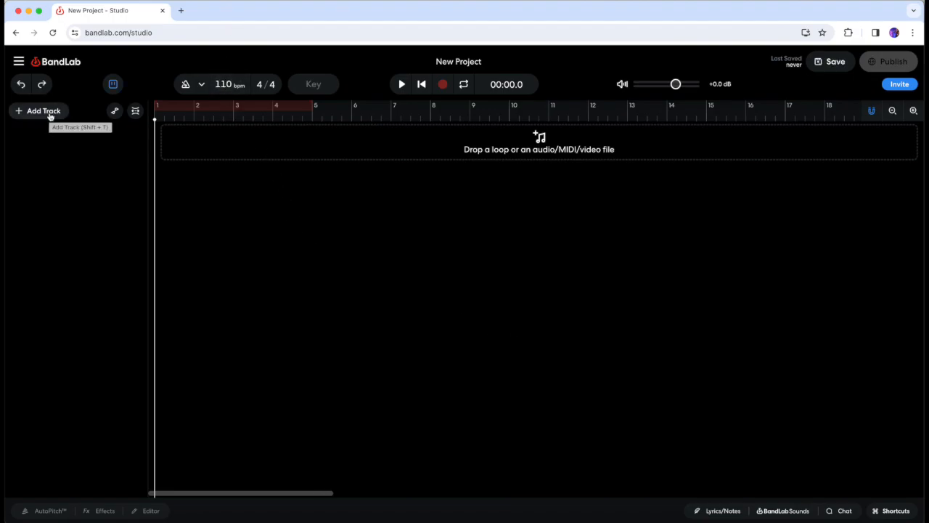
Step: Add a virtual instruments track and load the Bright Piano keyboard on it
{"action": "left_click", "coordinate": [44, 111]}
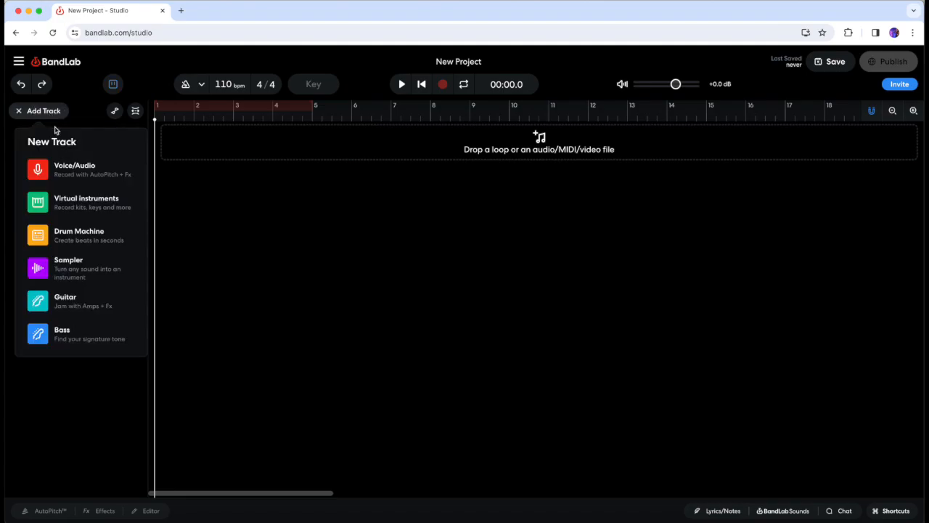
{"action": "left_click", "coordinate": [72, 202]}
{"action": "left_click", "coordinate": [186, 363]}
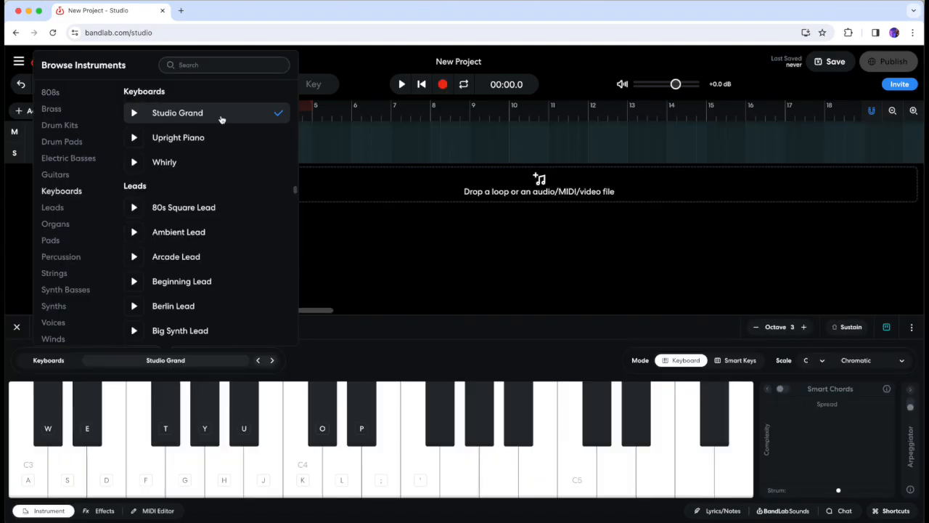
{"action": "scroll", "coordinate": [172, 122], "scroll_direction": "up", "scroll_amount": 3}
{"action": "scroll", "coordinate": [172, 122], "scroll_direction": "up", "scroll_amount": 5}
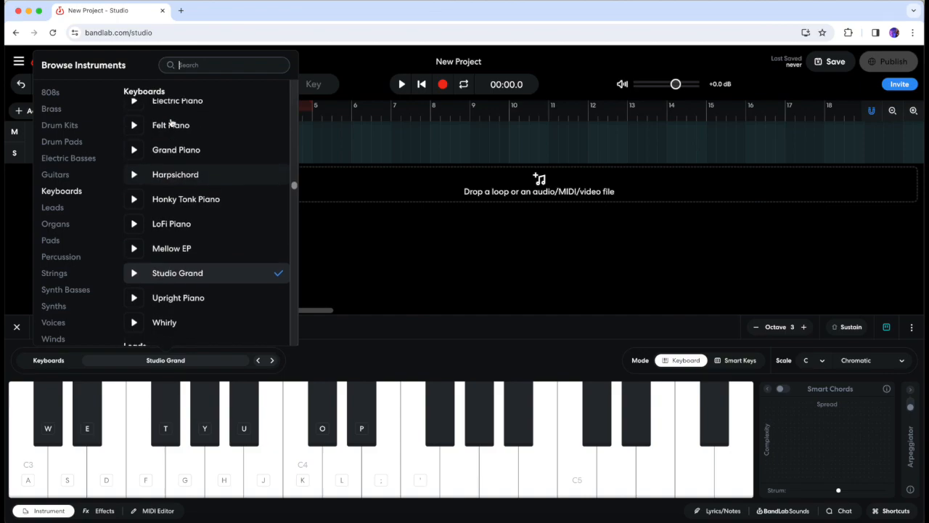
{"action": "scroll", "coordinate": [172, 122], "scroll_direction": "up", "scroll_amount": 1}
{"action": "left_click", "coordinate": [177, 143]}
{"action": "left_click", "coordinate": [338, 223]}
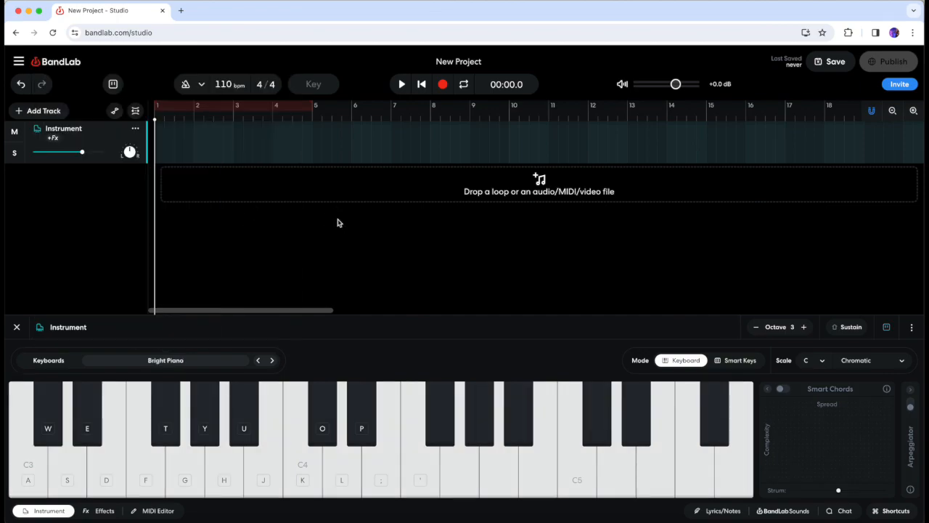
Step: Create a MIDI region at bar 1 of the piano track and add a one-beat G2 note at its start
{"action": "double_click", "coordinate": [160, 147]}
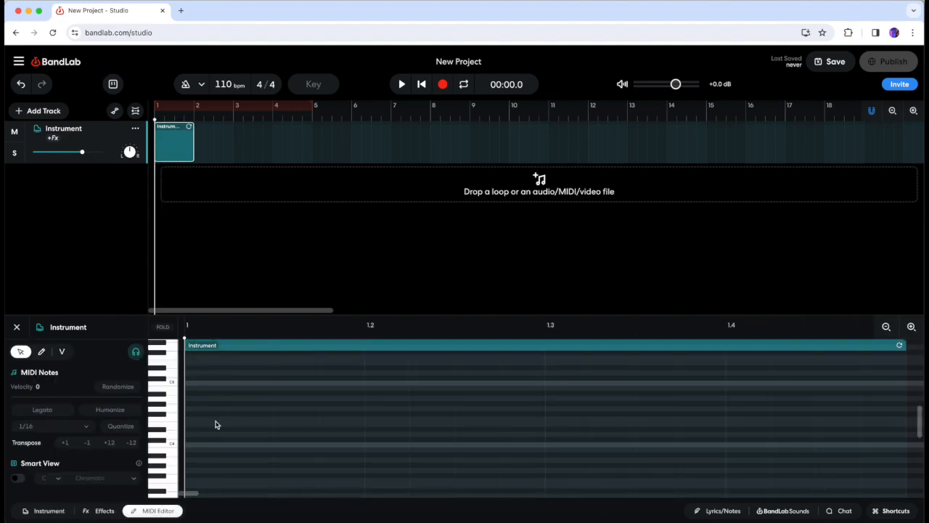
{"action": "scroll", "coordinate": [170, 452], "scroll_direction": "down", "scroll_amount": 3}
{"action": "scroll", "coordinate": [171, 452], "scroll_direction": "up", "scroll_amount": 2}
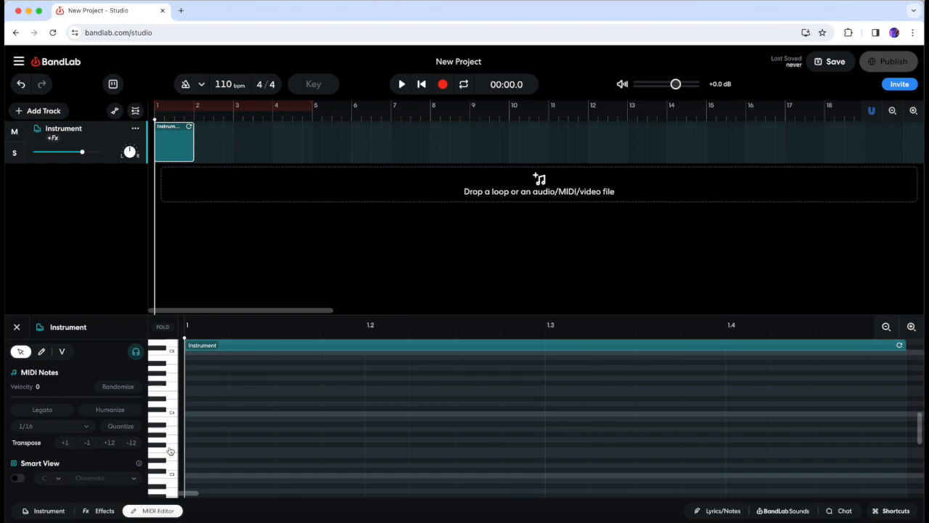
{"action": "scroll", "coordinate": [170, 452], "scroll_direction": "down", "scroll_amount": 2}
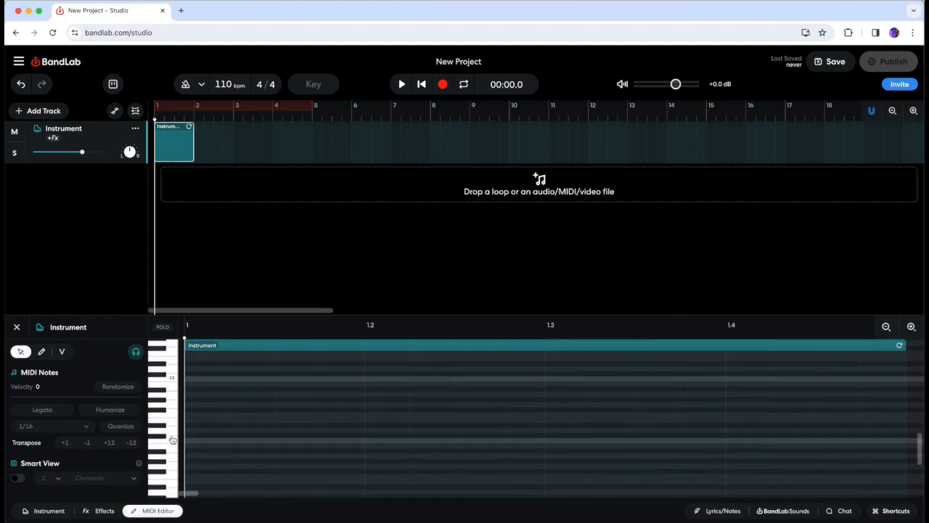
{"action": "left_click", "coordinate": [172, 421]}
{"action": "left_click", "coordinate": [173, 407]}
{"action": "double_click", "coordinate": [199, 409]}
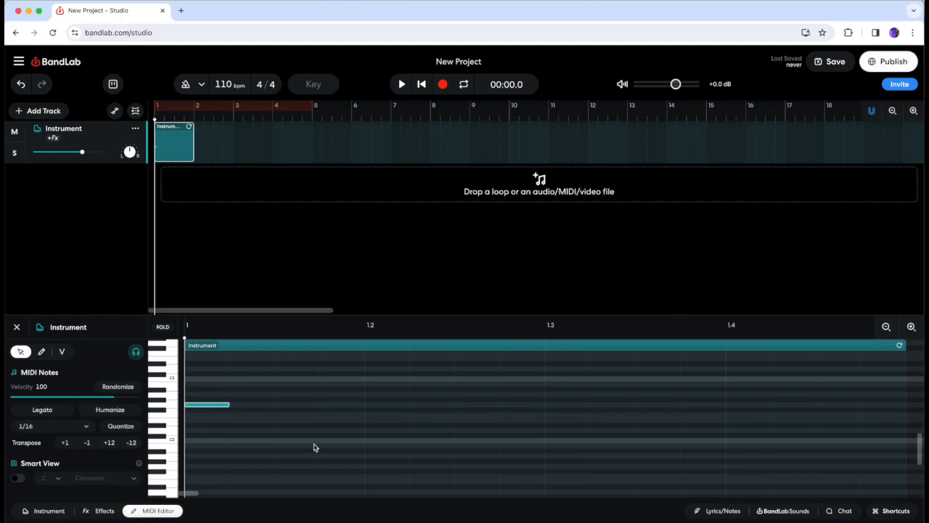
{"action": "left_click_drag", "start_coordinate": [230, 404], "coordinate": [367, 405]}
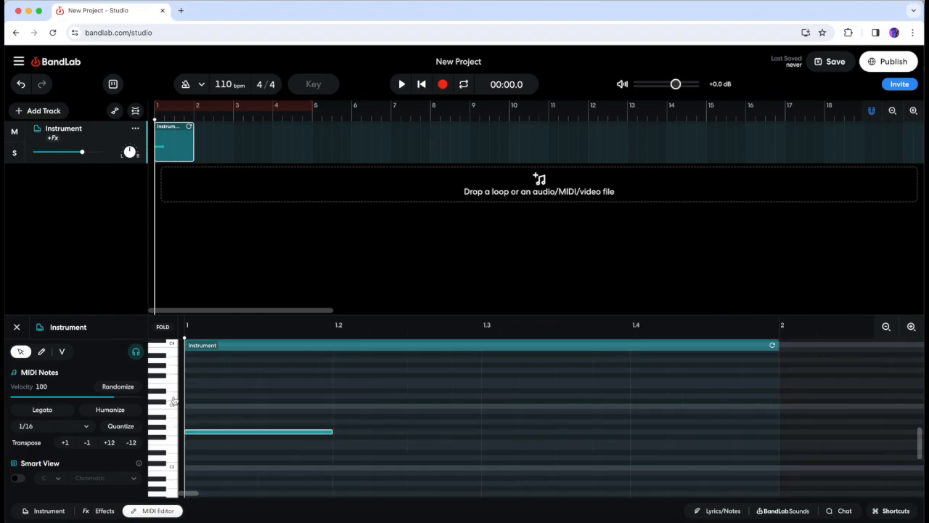
Step: Add two consecutive half-beat D3 notes from 1.2 to 1.3
{"action": "left_click", "coordinate": [175, 401]}
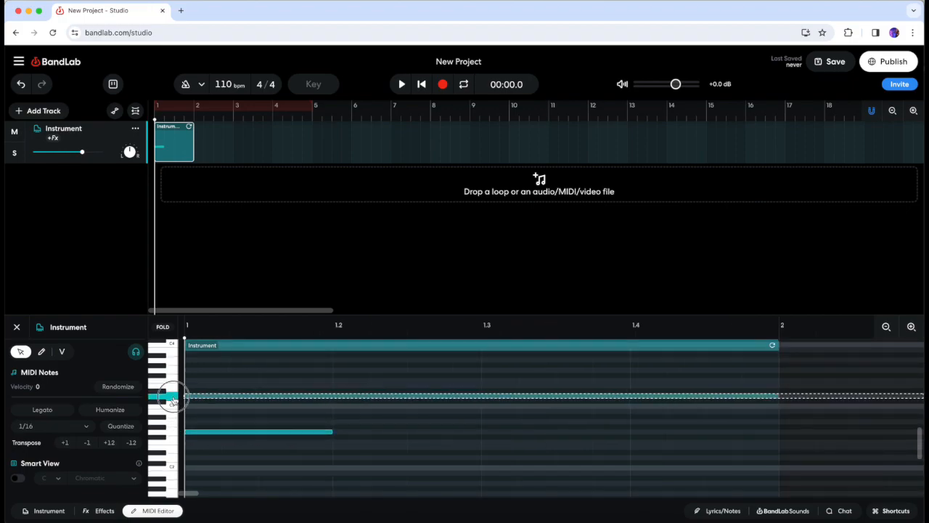
{"action": "double_click", "coordinate": [349, 398]}
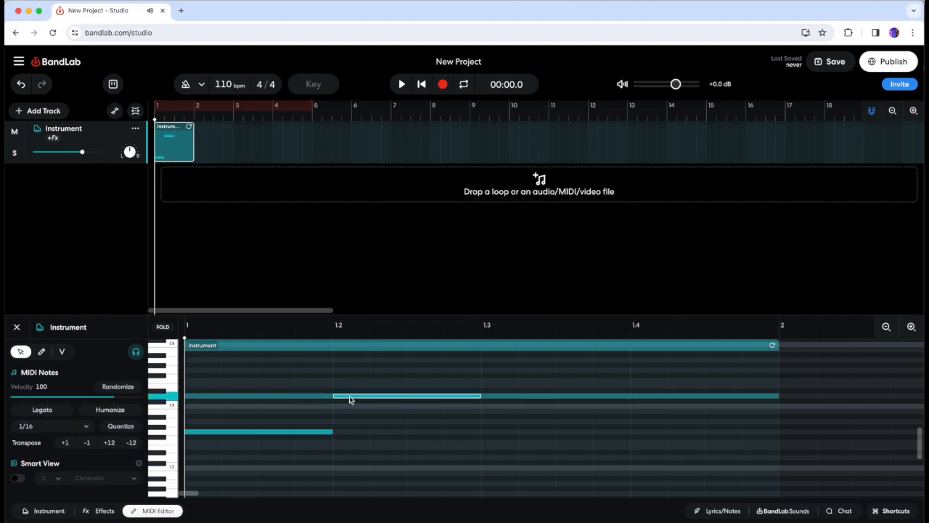
{"action": "left_click_drag", "start_coordinate": [481, 396], "coordinate": [405, 397]}
{"action": "double_click", "coordinate": [422, 399]}
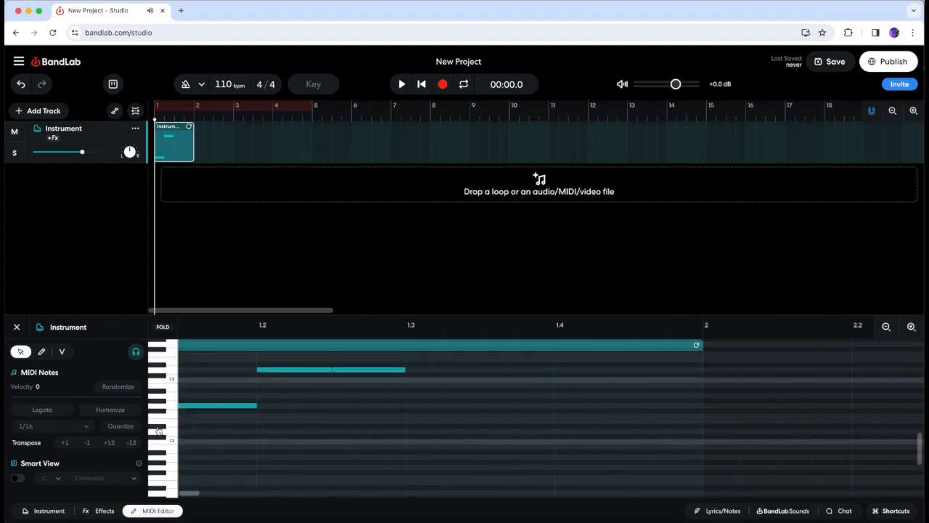
Step: Add a half-beat D#2 note at 1.3, followed directly by a one-beat D#2 note
{"action": "left_click", "coordinate": [158, 430]}
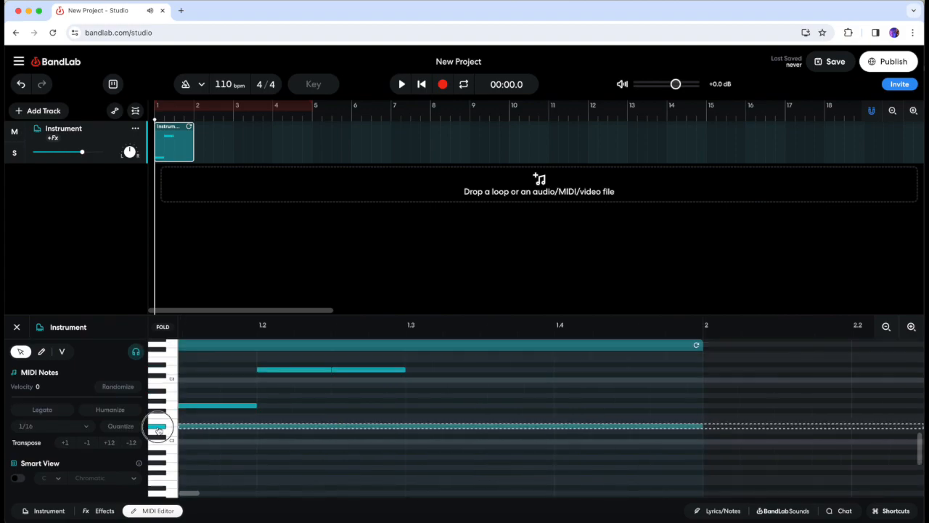
{"action": "double_click", "coordinate": [425, 426]}
{"action": "left_click_drag", "start_coordinate": [550, 426], "coordinate": [479, 426]}
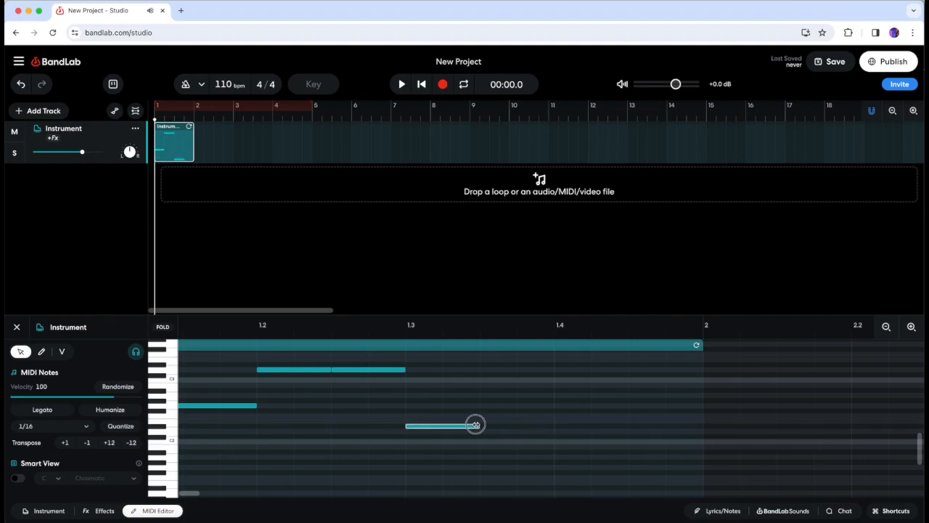
{"action": "double_click", "coordinate": [499, 428]}
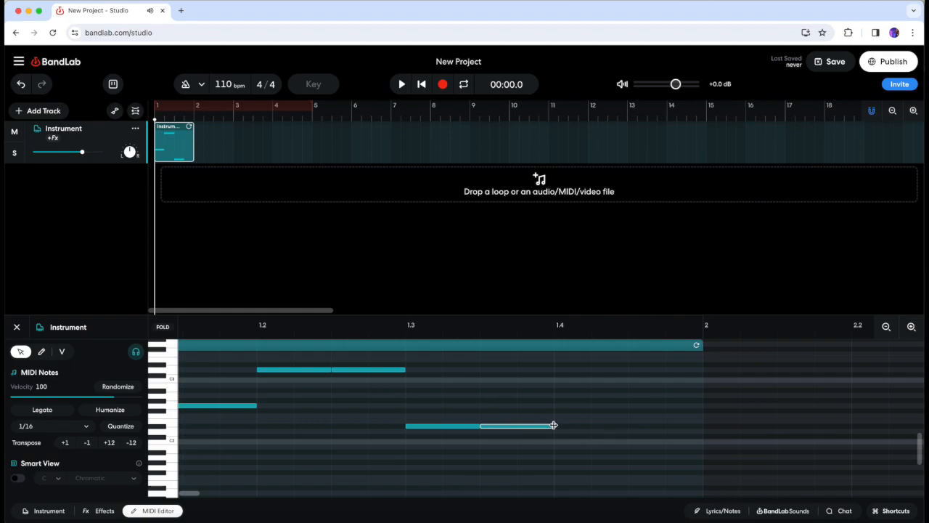
{"action": "left_click_drag", "start_coordinate": [553, 426], "coordinate": [625, 427]}
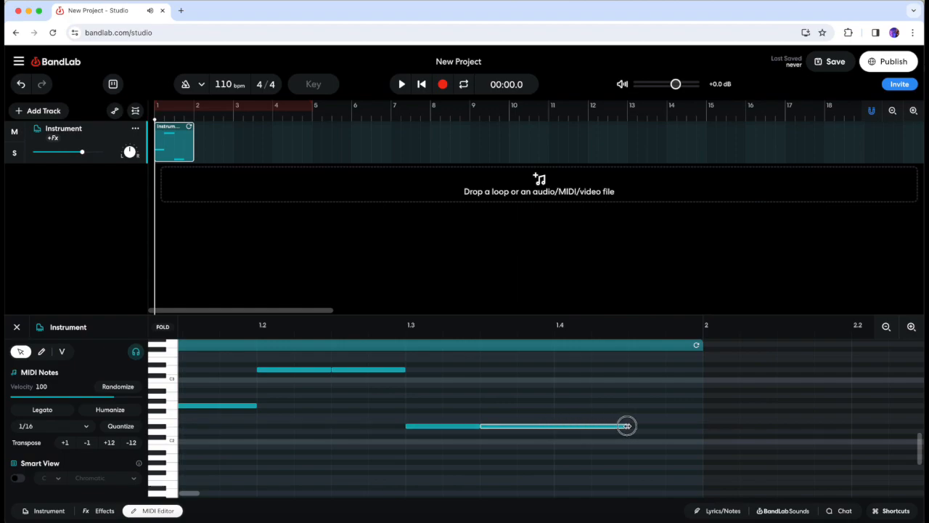
{"action": "left_click", "coordinate": [615, 452]}
Step: Place a one-beat D2 note directly after the last D#2 note, extending the region into bar 2
{"action": "double_click", "coordinate": [639, 431]}
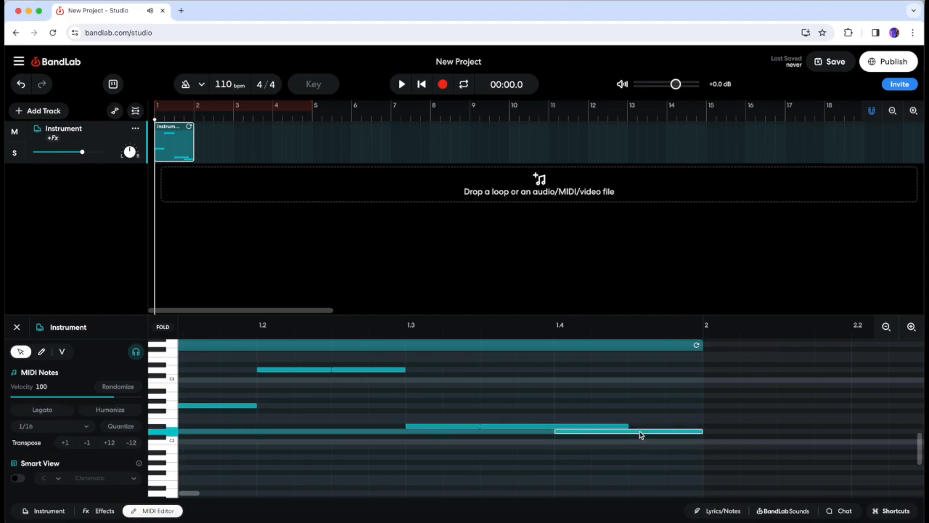
{"action": "double_click", "coordinate": [733, 431]}
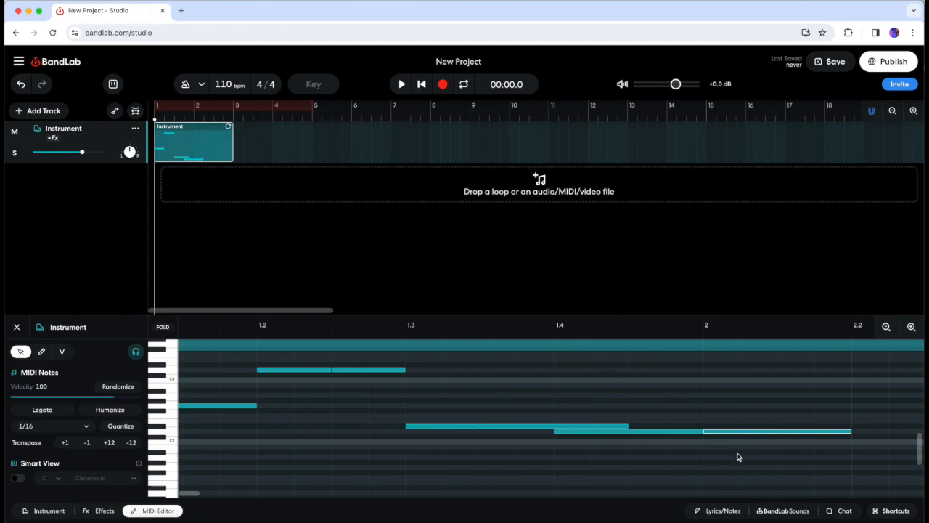
{"action": "left_click_drag", "start_coordinate": [728, 435], "coordinate": [696, 440]}
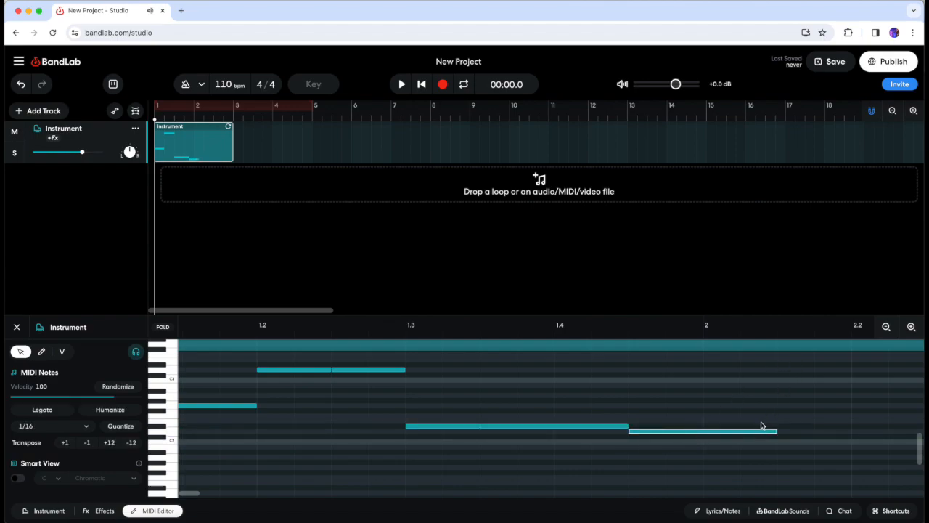
Step: Add a half-beat A2 note ending at 2.2, followed by a two-beat D3 note up to 2.4
{"action": "left_click_drag", "start_coordinate": [762, 422], "coordinate": [530, 410]}
{"action": "double_click", "coordinate": [597, 389]}
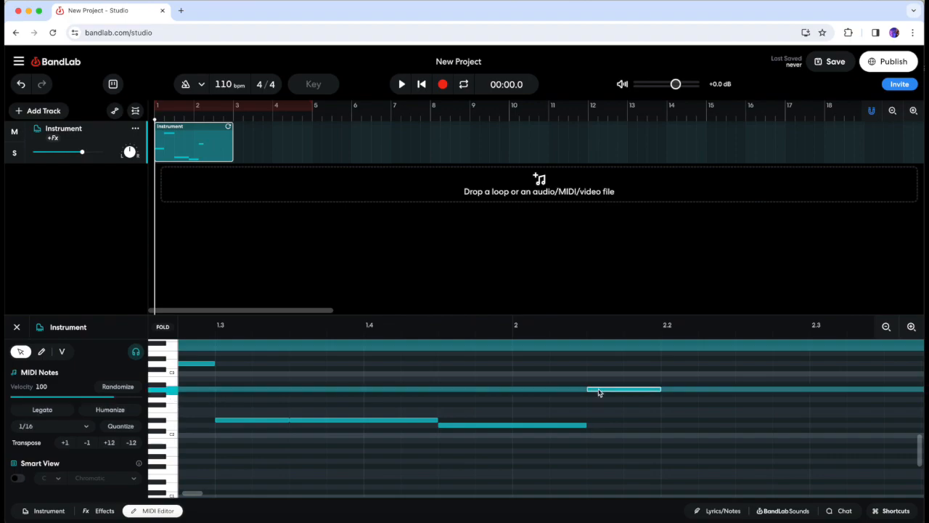
{"action": "scroll", "coordinate": [641, 393], "scroll_direction": "up", "scroll_amount": 2}
{"action": "double_click", "coordinate": [670, 414]}
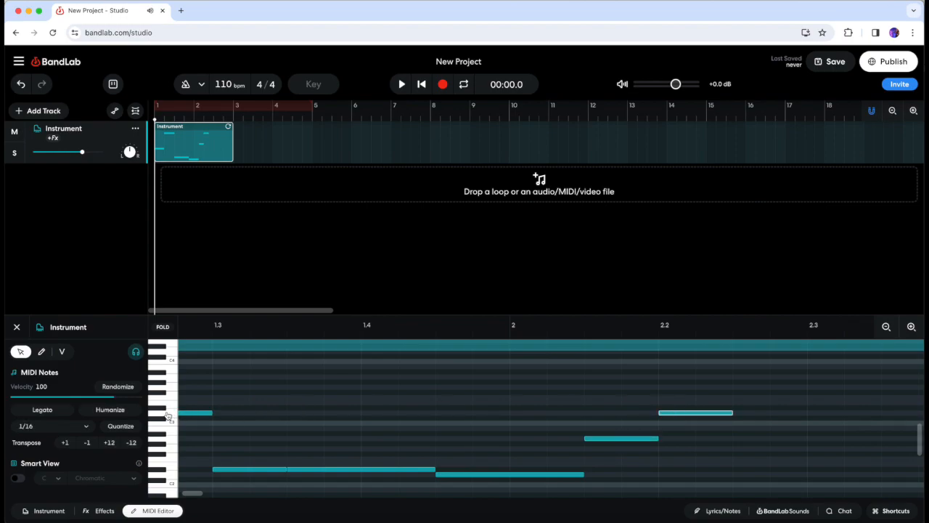
{"action": "left_click_drag", "start_coordinate": [731, 414], "coordinate": [805, 413]}
{"action": "scroll", "coordinate": [769, 446], "scroll_direction": "right", "scroll_amount": 3}
{"action": "scroll", "coordinate": [769, 447], "scroll_direction": "down", "scroll_amount": 1}
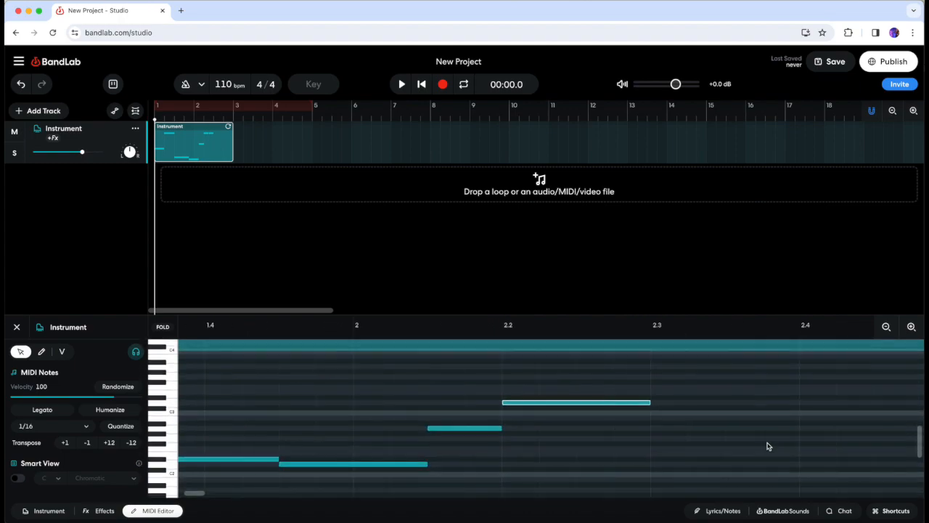
{"action": "left_click_drag", "start_coordinate": [650, 403], "coordinate": [799, 403]}
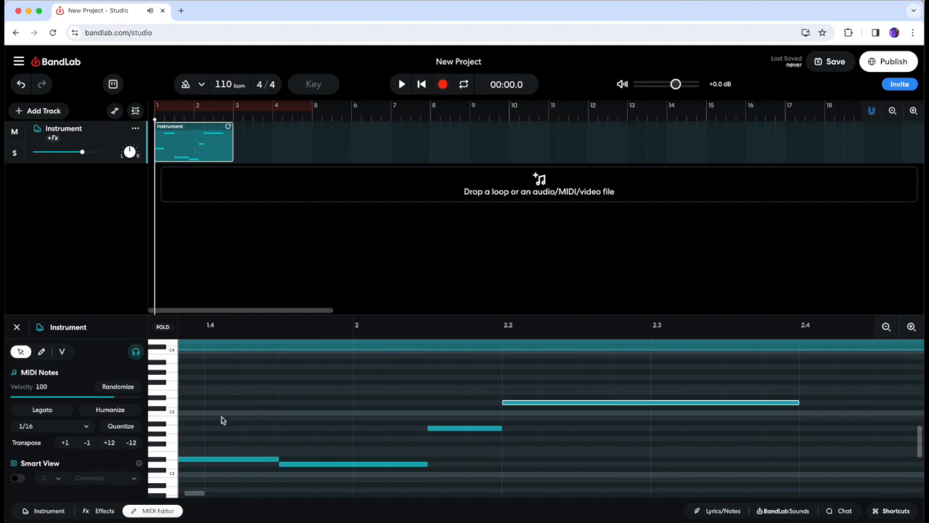
Step: Stack two-beat F#3, A3 and C4 notes above the D3 at 2.2 to form a chord, and play back the phrase
{"action": "left_click", "coordinate": [508, 387]}
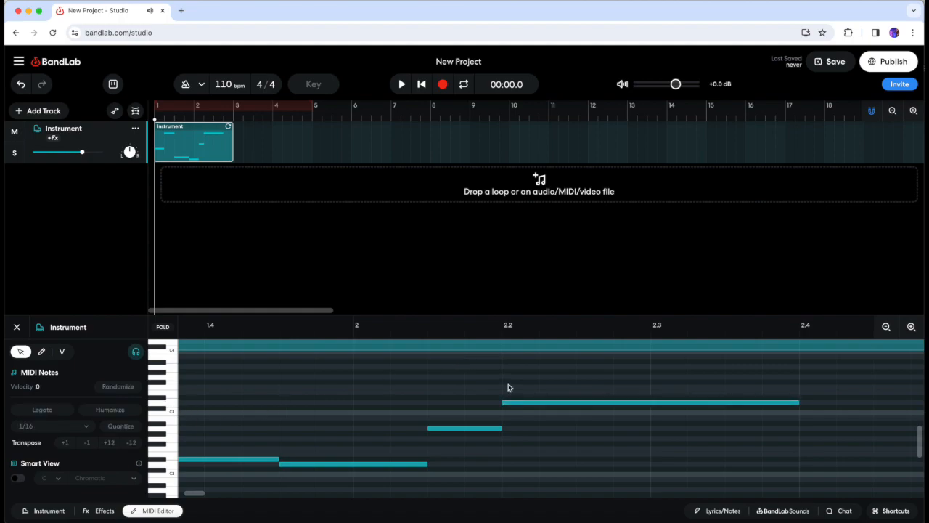
{"action": "double_click", "coordinate": [512, 383]}
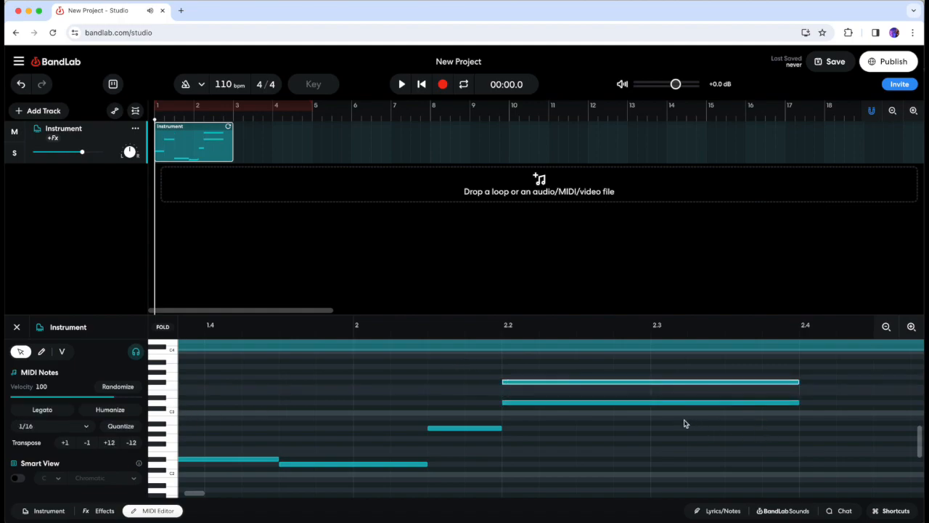
{"action": "scroll", "coordinate": [684, 423], "scroll_direction": "up", "scroll_amount": 3}
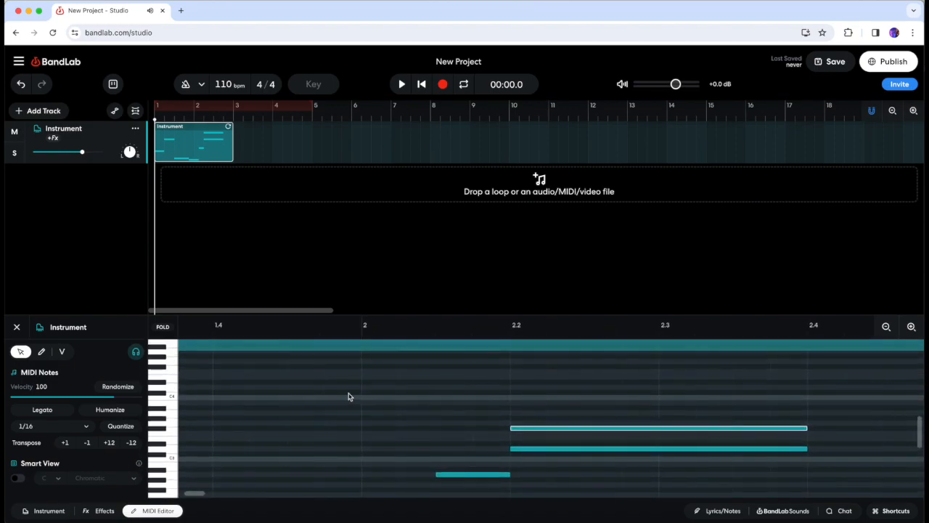
{"action": "double_click", "coordinate": [517, 414]}
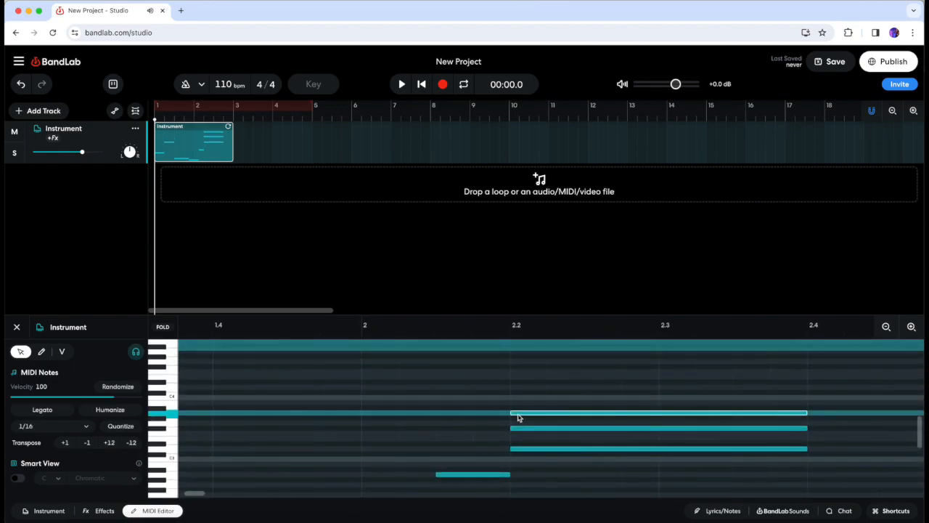
{"action": "double_click", "coordinate": [518, 397]}
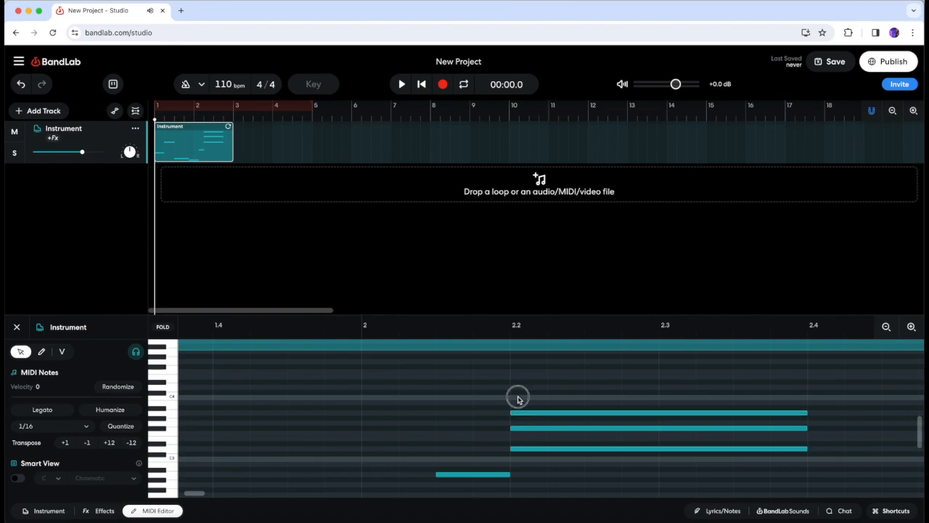
{"action": "left_click", "coordinate": [401, 84]}
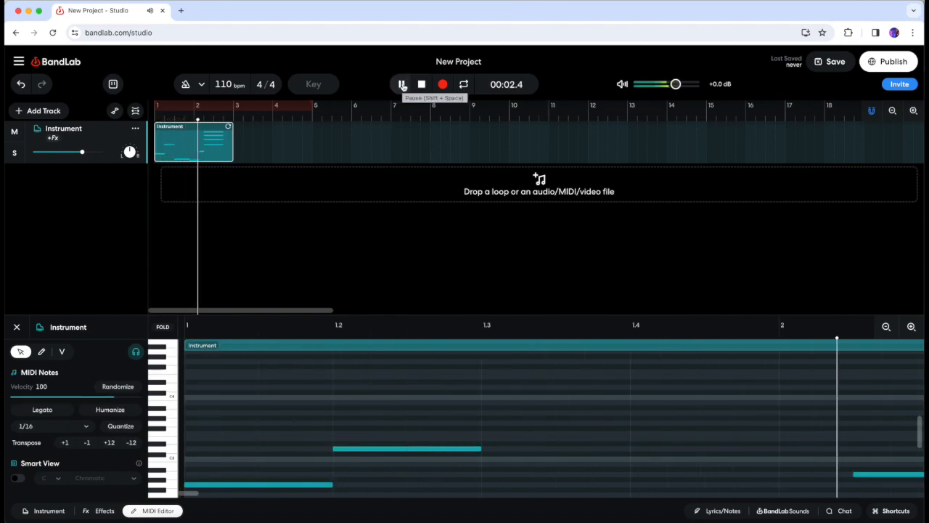
{"action": "left_click", "coordinate": [422, 84]}
Step: Add a half-beat D#4 note at 2.4, followed by a half-beat C#4 note ending at bar 3
{"action": "scroll", "coordinate": [479, 411], "scroll_direction": "up", "scroll_amount": 2}
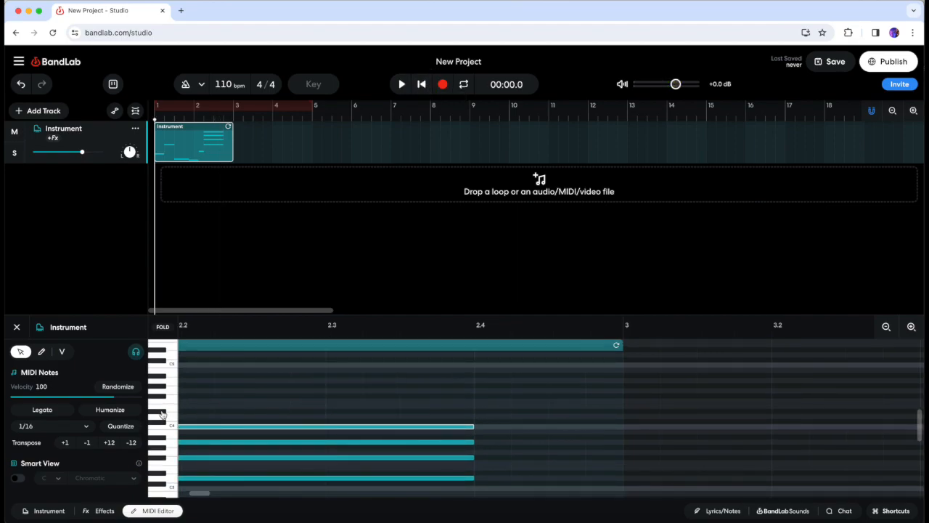
{"action": "double_click", "coordinate": [486, 413]}
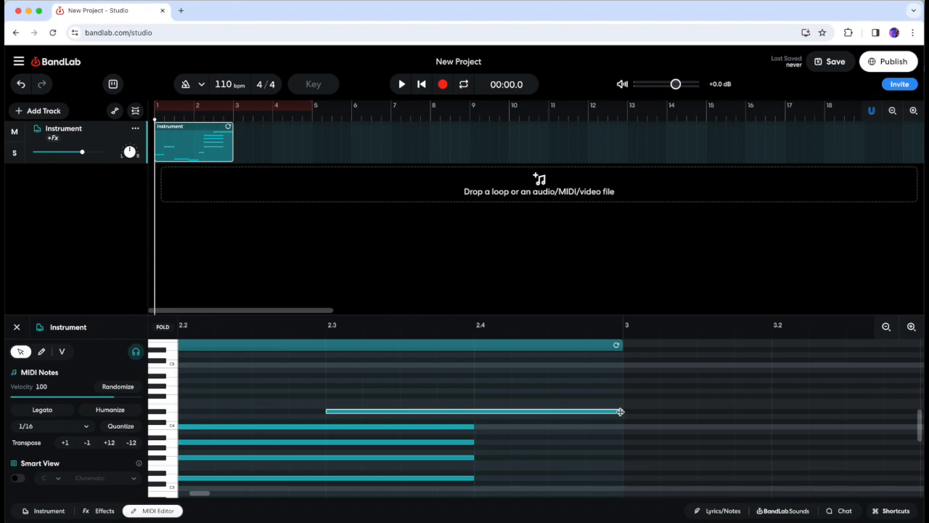
{"action": "left_click_drag", "start_coordinate": [621, 411], "coordinate": [399, 416]}
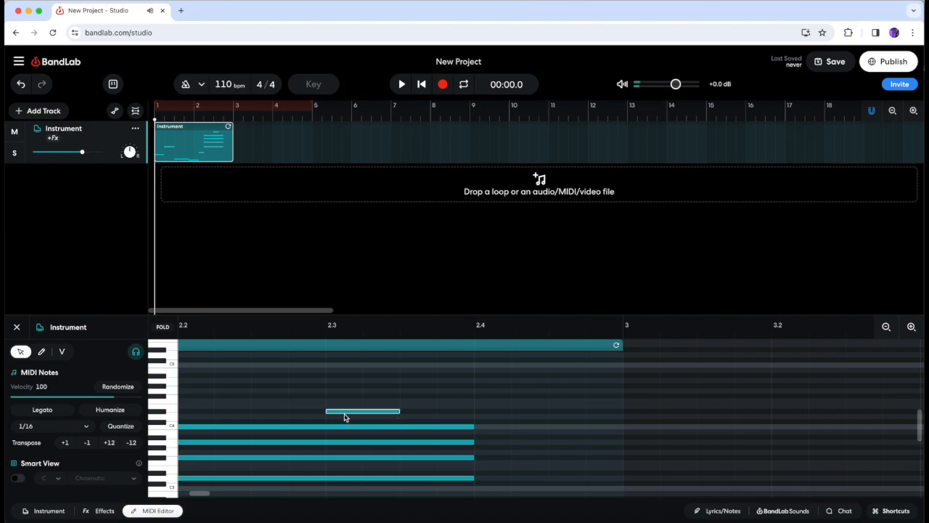
{"action": "left_click_drag", "start_coordinate": [342, 411], "coordinate": [490, 417]}
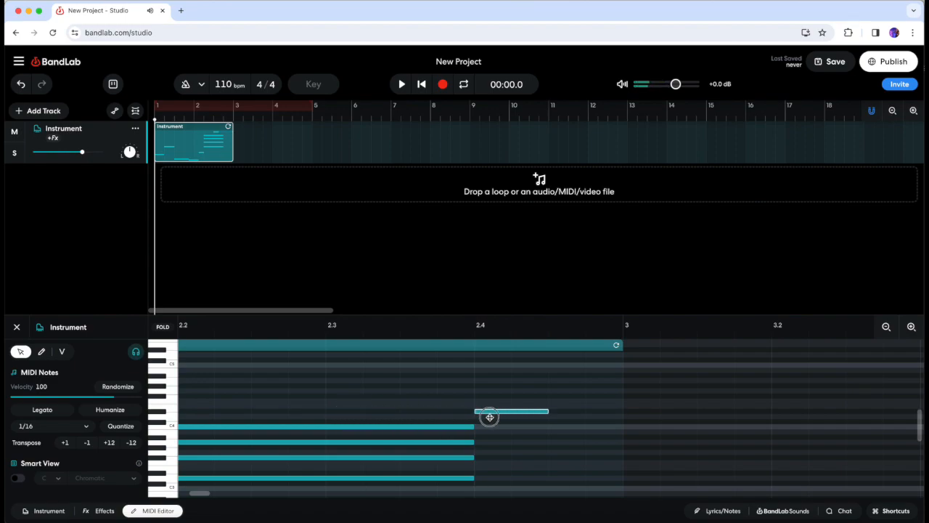
{"action": "double_click", "coordinate": [556, 421]}
{"action": "left_click", "coordinate": [556, 423]}
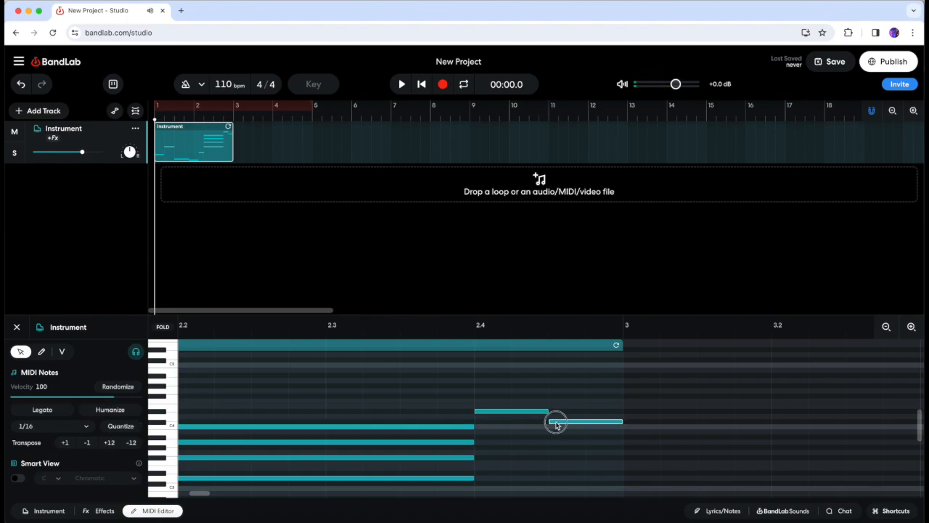
Step: Raise the last half-beat note before bar 3 to D4 and enlarge the MIDI editor area
{"action": "left_click_drag", "start_coordinate": [555, 421], "coordinate": [554, 418]}
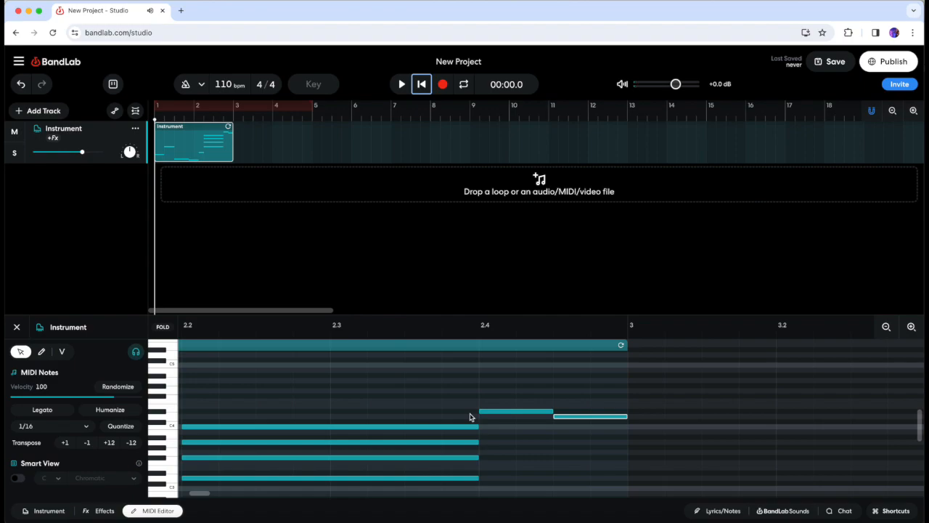
{"action": "scroll", "coordinate": [471, 418], "scroll_direction": "left", "scroll_amount": 10}
{"action": "scroll", "coordinate": [471, 417], "scroll_direction": "down", "scroll_amount": 2}
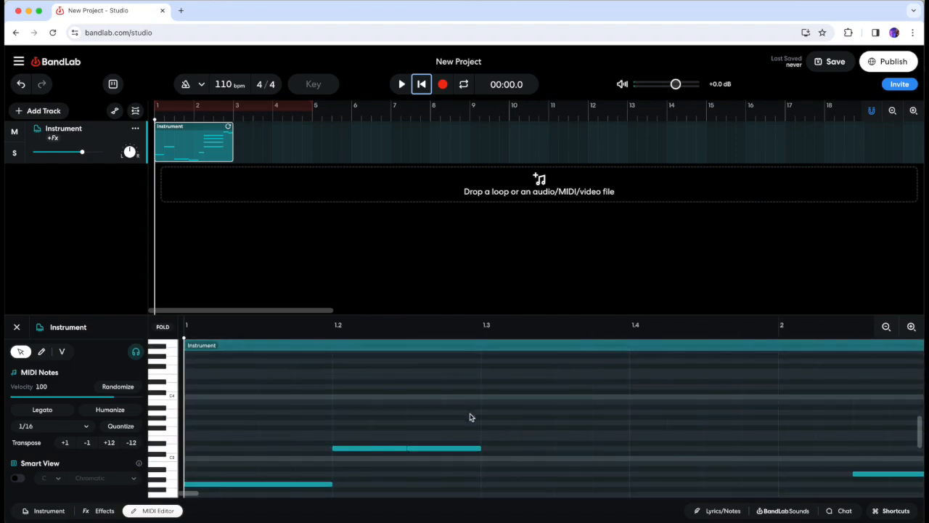
{"action": "scroll", "coordinate": [471, 418], "scroll_direction": "down", "scroll_amount": 5}
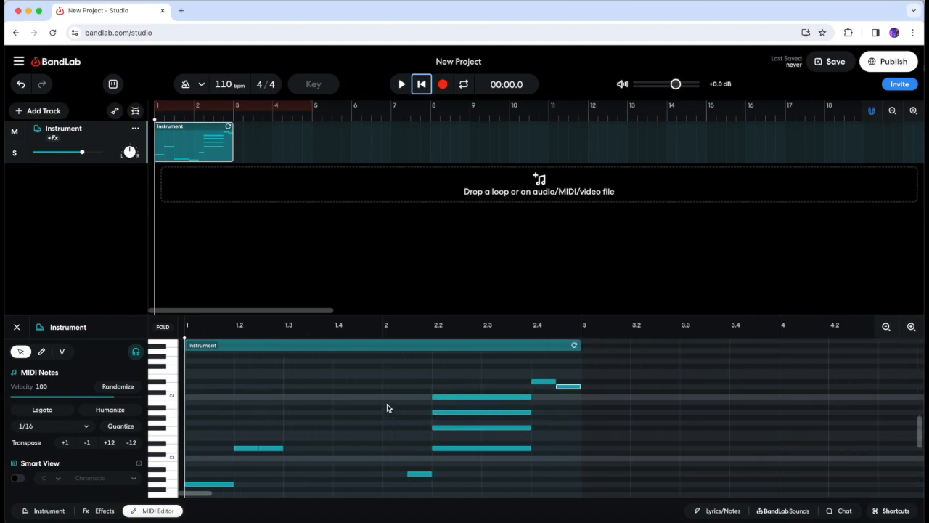
{"action": "left_click_drag", "start_coordinate": [409, 313], "coordinate": [425, 222]}
{"action": "left_click", "coordinate": [238, 385]}
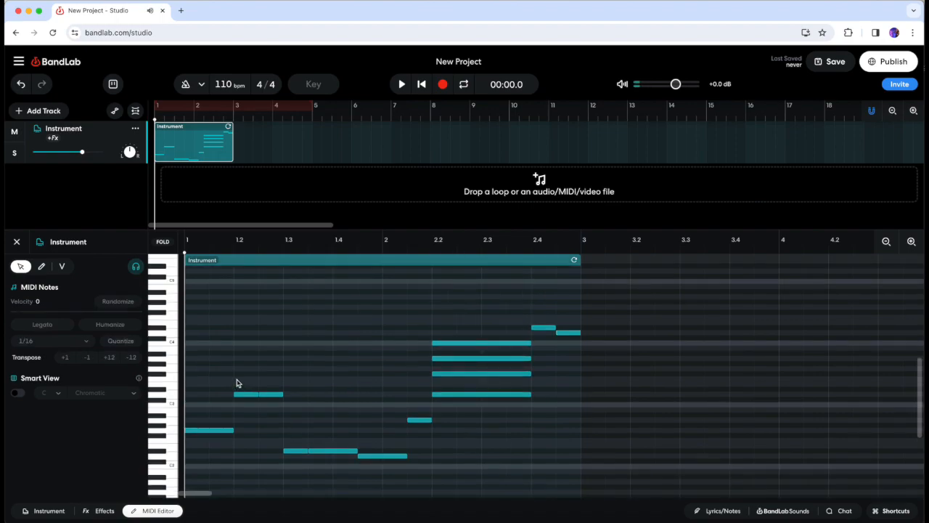
Step: Stack one-beat G4, A#4 and D5 notes at 1.2 to form a chord in the piano region
{"action": "left_click", "coordinate": [172, 346]}
{"action": "double_click", "coordinate": [241, 308]}
{"action": "scroll", "coordinate": [254, 334], "scroll_direction": "up", "scroll_amount": 1}
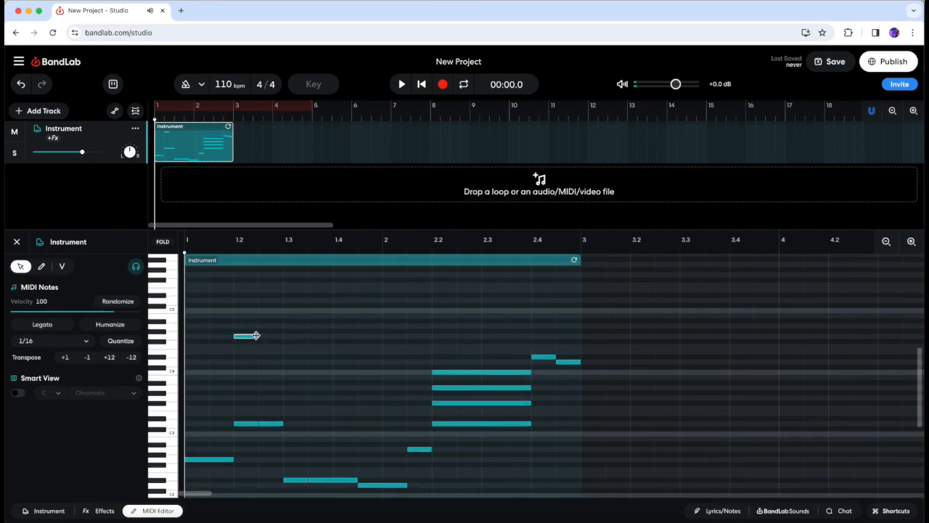
{"action": "left_click_drag", "start_coordinate": [259, 337], "coordinate": [240, 321]}
{"action": "double_click", "coordinate": [240, 301]}
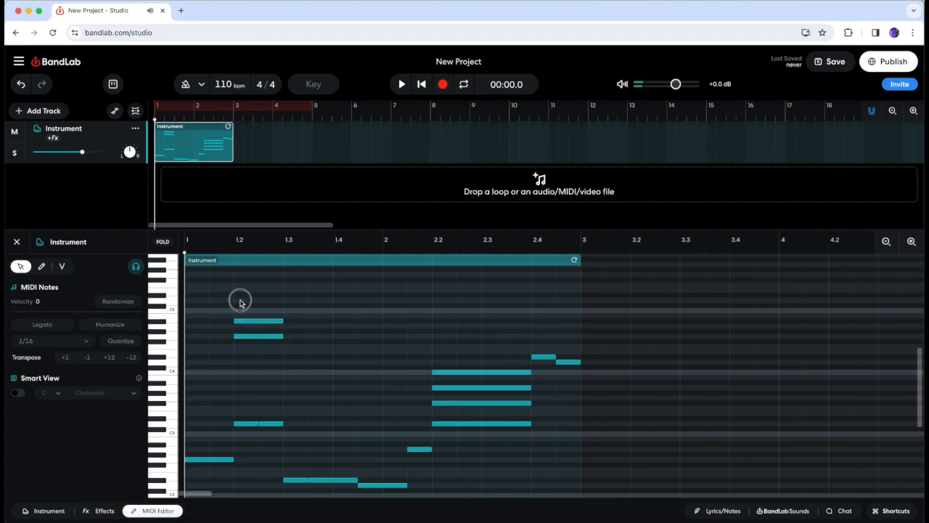
Step: Stack one-beat G4, A#4 and D#5 notes at 1.4 to form a second high chord
{"action": "double_click", "coordinate": [344, 338]}
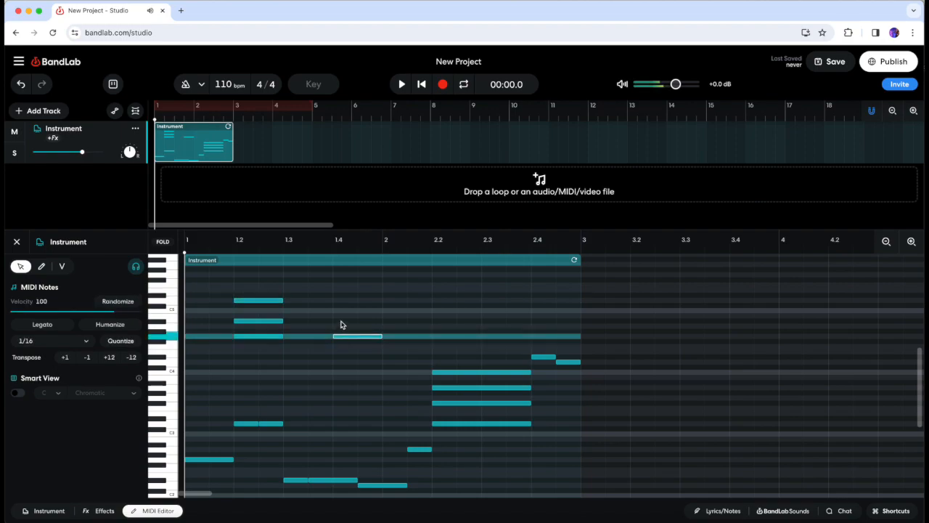
{"action": "double_click", "coordinate": [337, 321]}
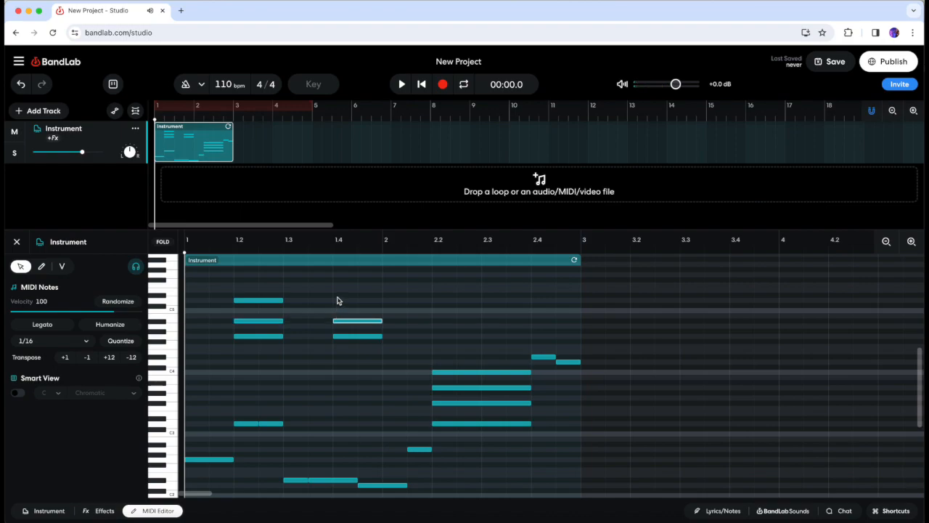
{"action": "double_click", "coordinate": [337, 295]}
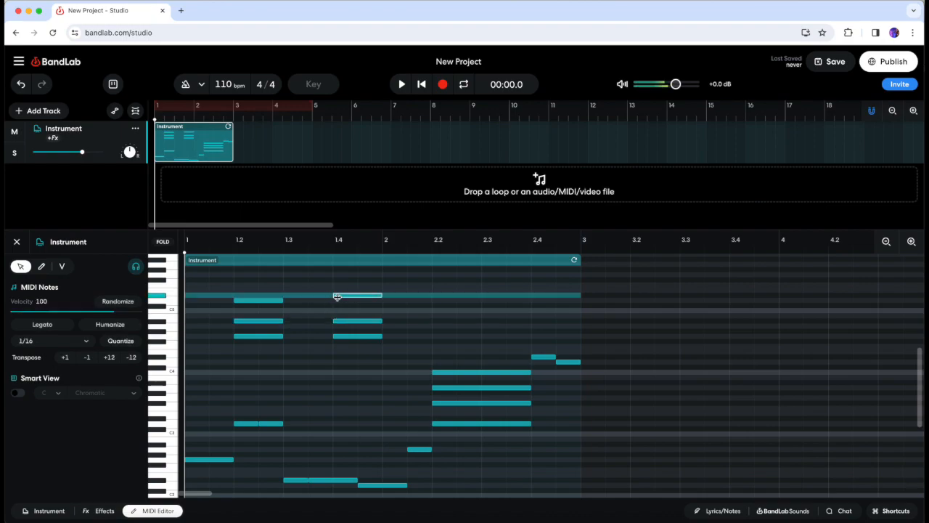
Step: Play back the piano phrase, and loop its region out to bar 9
{"action": "left_click", "coordinate": [401, 84]}
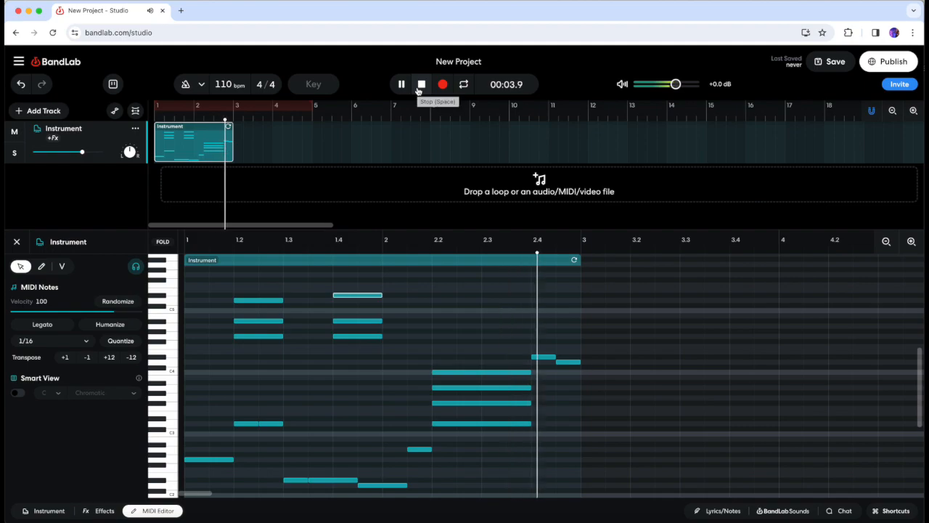
{"action": "left_click", "coordinate": [421, 85]}
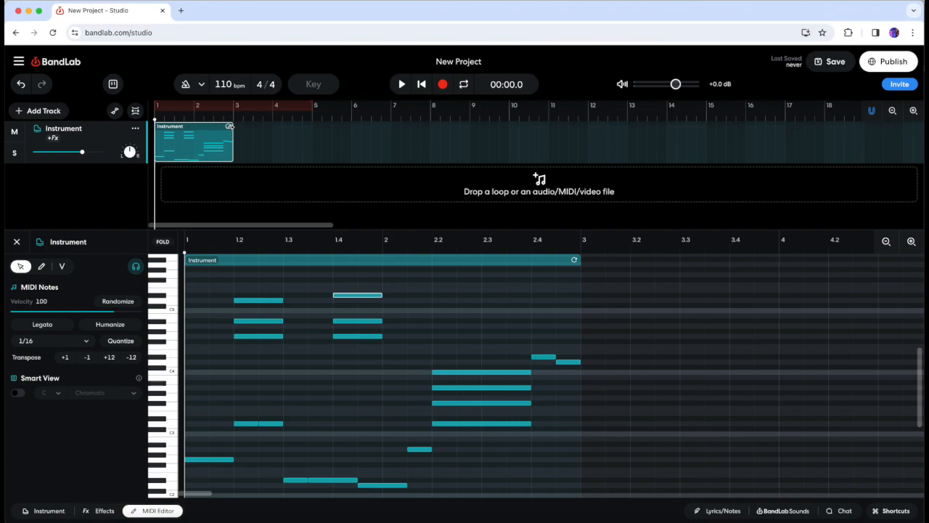
{"action": "left_click_drag", "start_coordinate": [230, 127], "coordinate": [469, 136]}
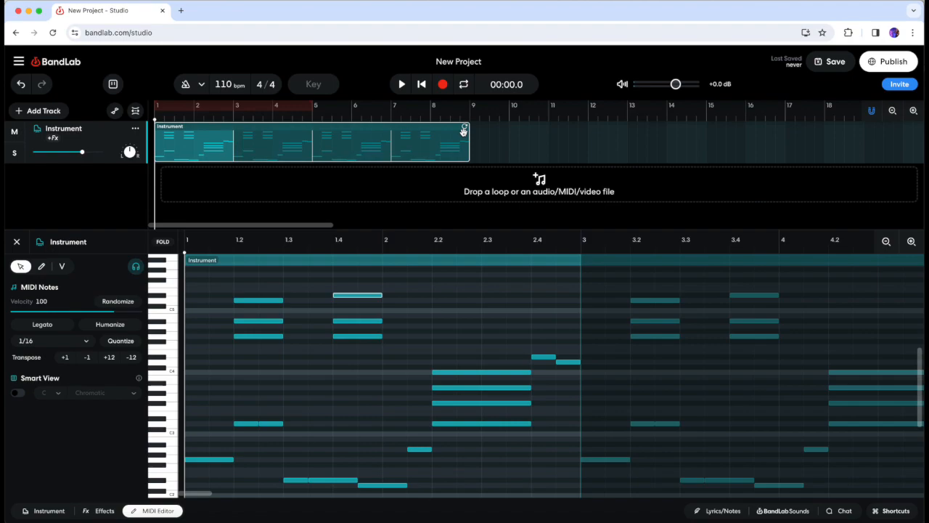
Step: Add a virtual instrument track using the '62 P-Bass from the Electric Basses
{"action": "left_click", "coordinate": [40, 111]}
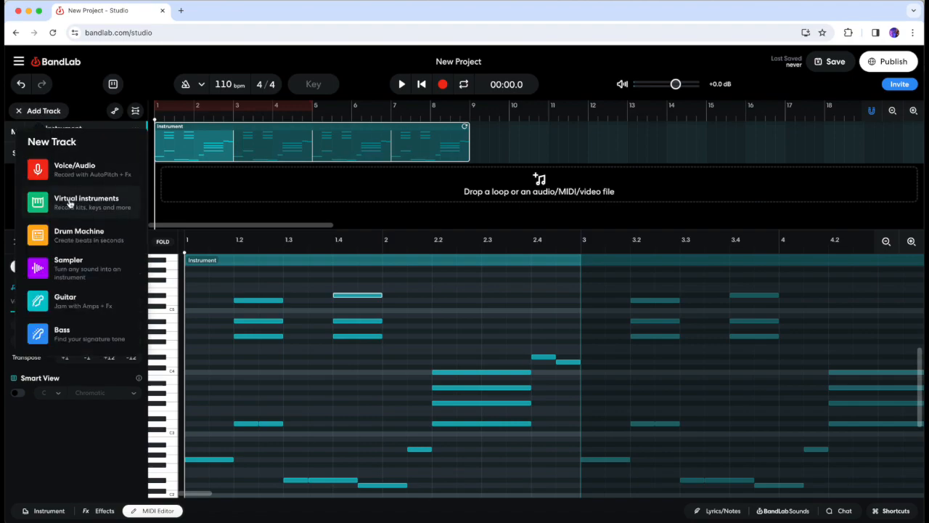
{"action": "left_click", "coordinate": [69, 203]}
{"action": "left_click", "coordinate": [153, 361]}
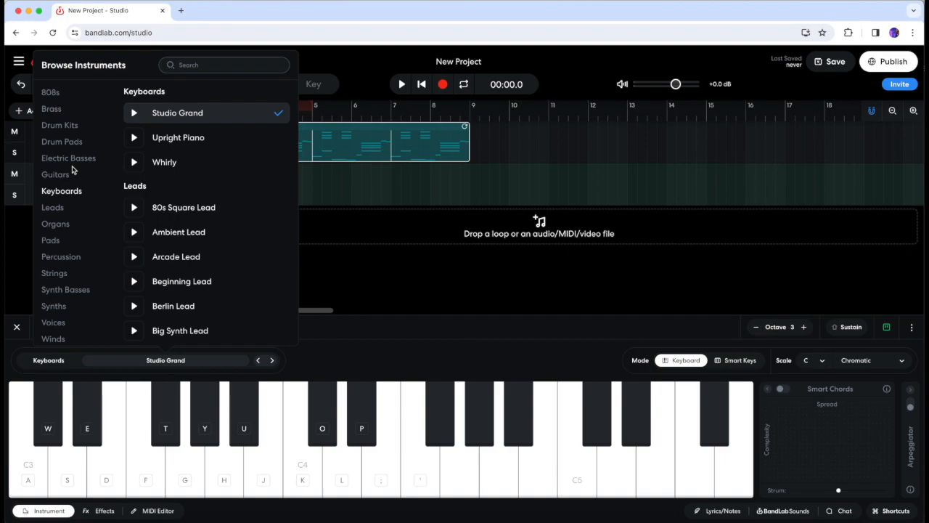
{"action": "left_click", "coordinate": [68, 159]}
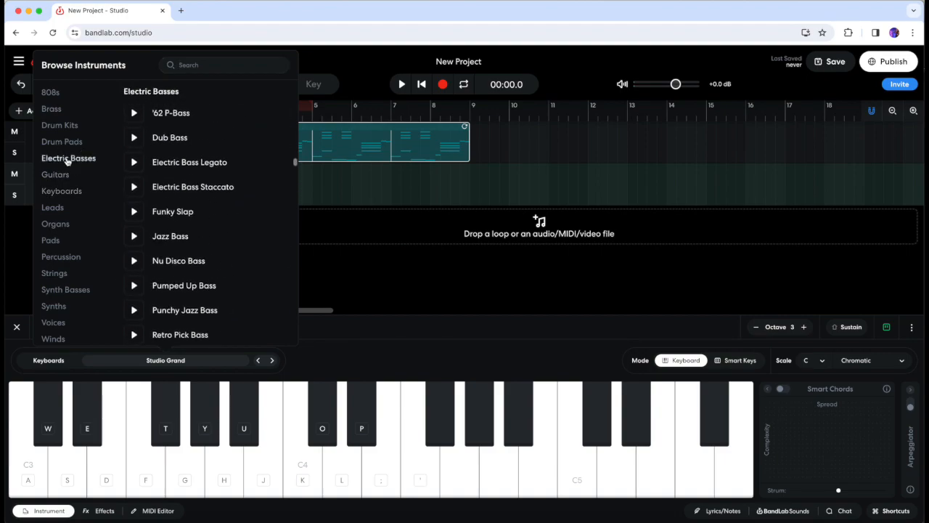
{"action": "left_click", "coordinate": [171, 112]}
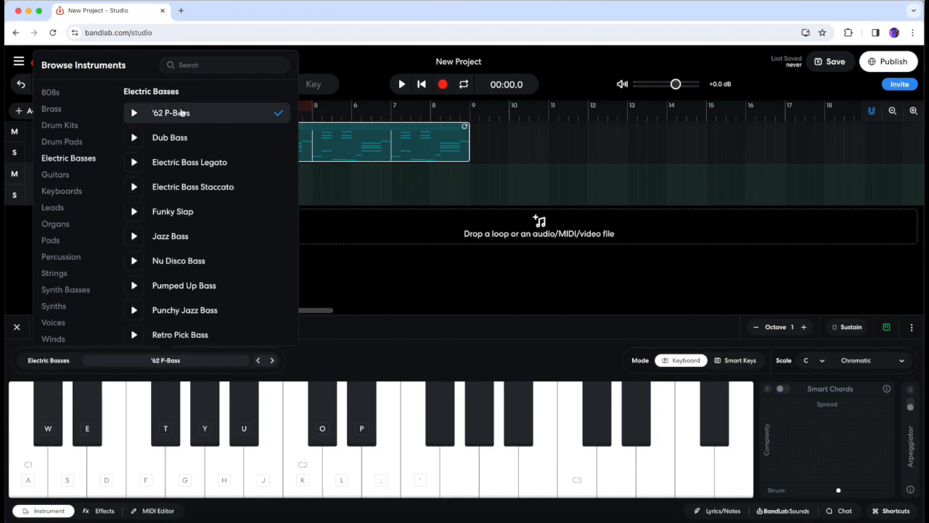
{"action": "left_click", "coordinate": [314, 223]}
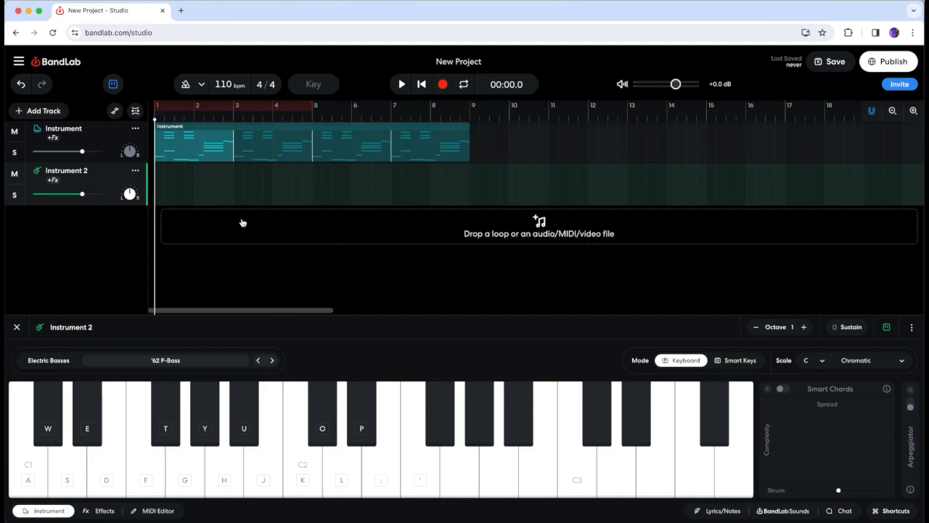
Step: Create a region from bar 1 to bar 3 on the bass track and place a two-beat G1 note at its start
{"action": "double_click", "coordinate": [161, 190]}
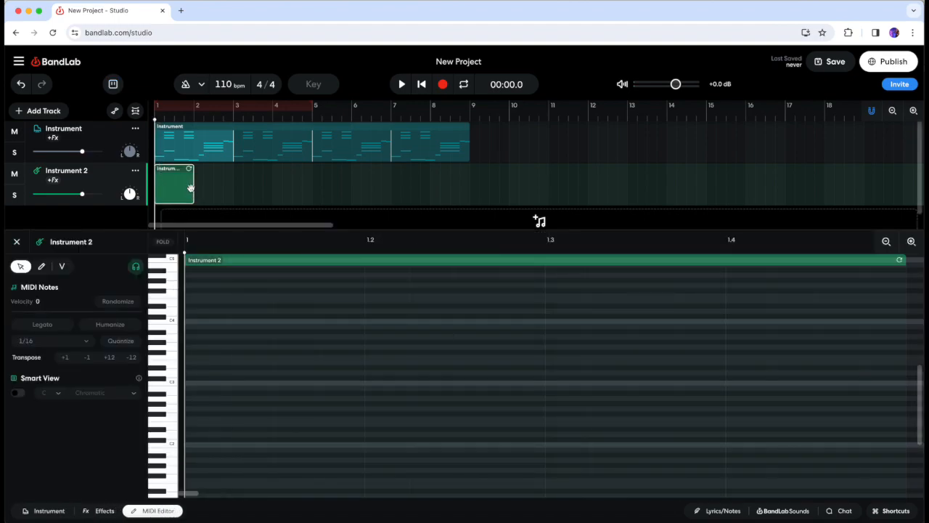
{"action": "left_click_drag", "start_coordinate": [192, 192], "coordinate": [232, 193]}
{"action": "scroll", "coordinate": [190, 344], "scroll_direction": "down", "scroll_amount": 1}
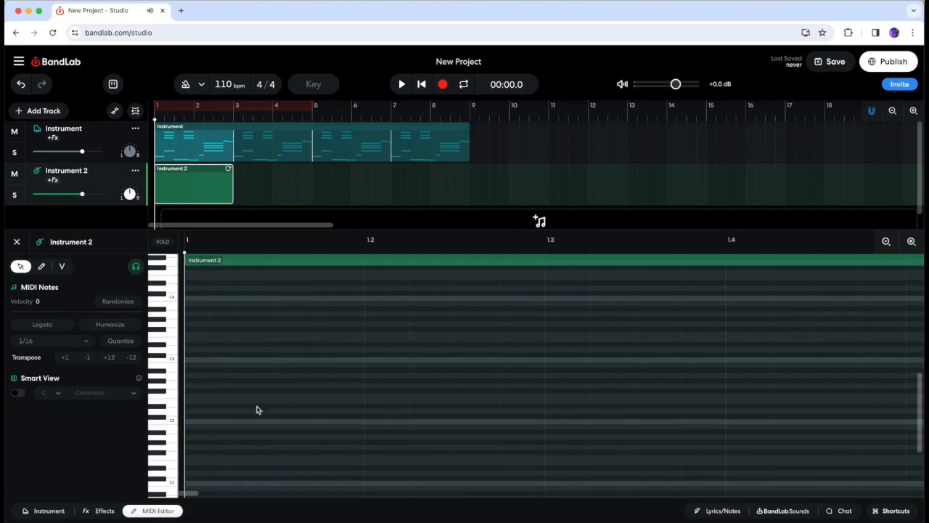
{"action": "scroll", "coordinate": [257, 409], "scroll_direction": "down", "scroll_amount": 1}
{"action": "left_click", "coordinate": [174, 455]}
{"action": "double_click", "coordinate": [197, 424]}
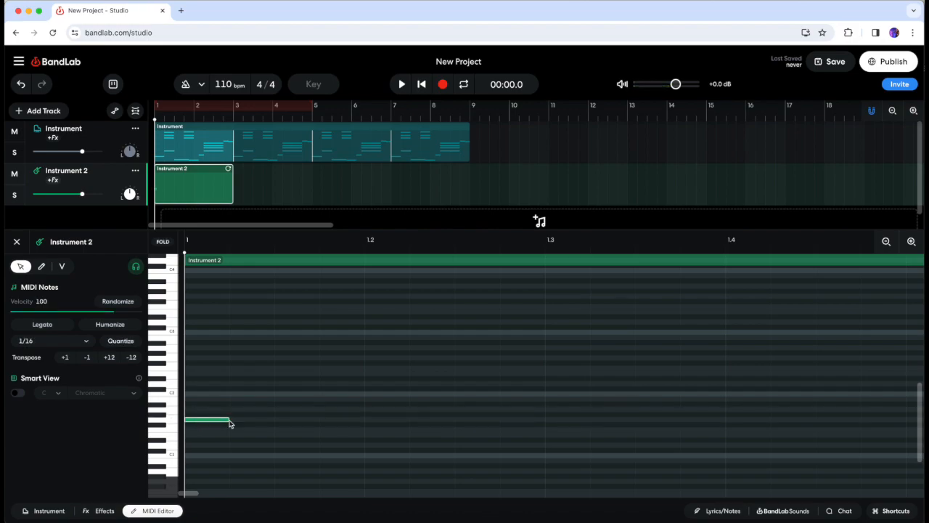
{"action": "left_click_drag", "start_coordinate": [227, 420], "coordinate": [544, 409]}
Step: Add a one-beat D#2 note at 1.3 in the bass region, directly after the G1 note
{"action": "left_click", "coordinate": [164, 380]}
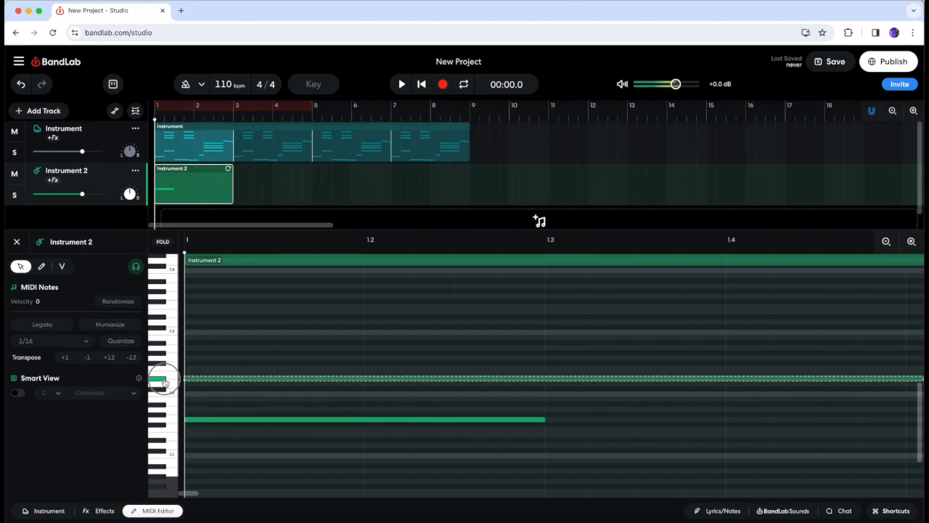
{"action": "double_click", "coordinate": [556, 382]}
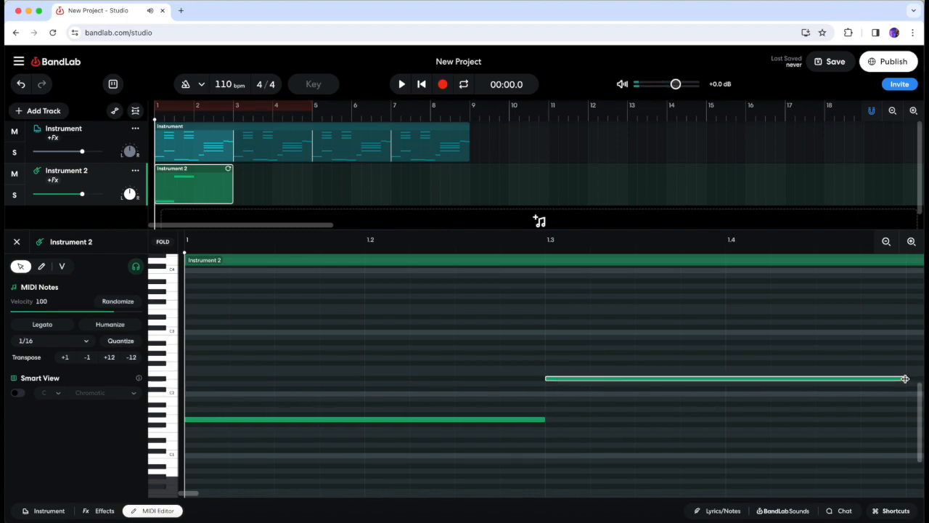
{"action": "left_click_drag", "start_coordinate": [905, 379], "coordinate": [726, 384]}
Step: Add a four-beat D2 bass note starting halfway through beat 1.4 and ending halfway through beat 2.4
{"action": "scroll", "coordinate": [555, 383], "scroll_direction": "right", "scroll_amount": 3}
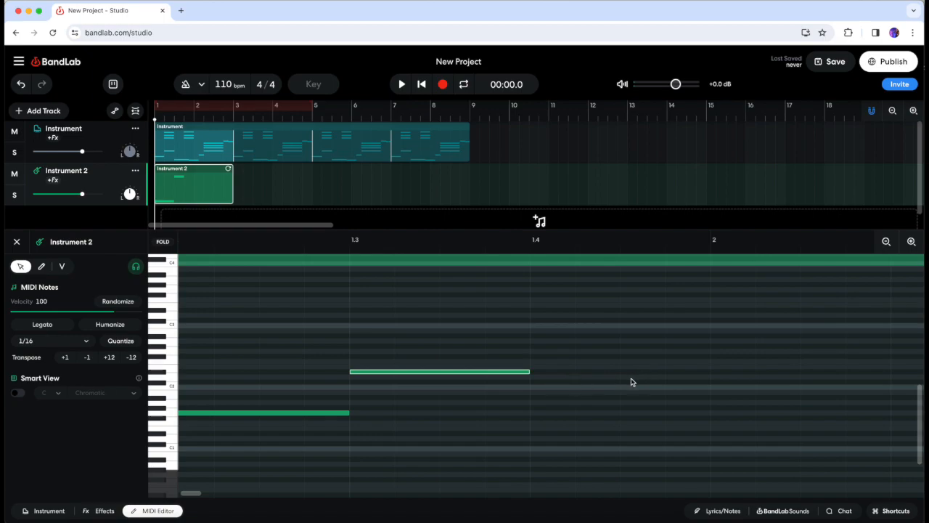
{"action": "double_click", "coordinate": [631, 379]}
{"action": "scroll", "coordinate": [363, 385], "scroll_direction": "right", "scroll_amount": 5}
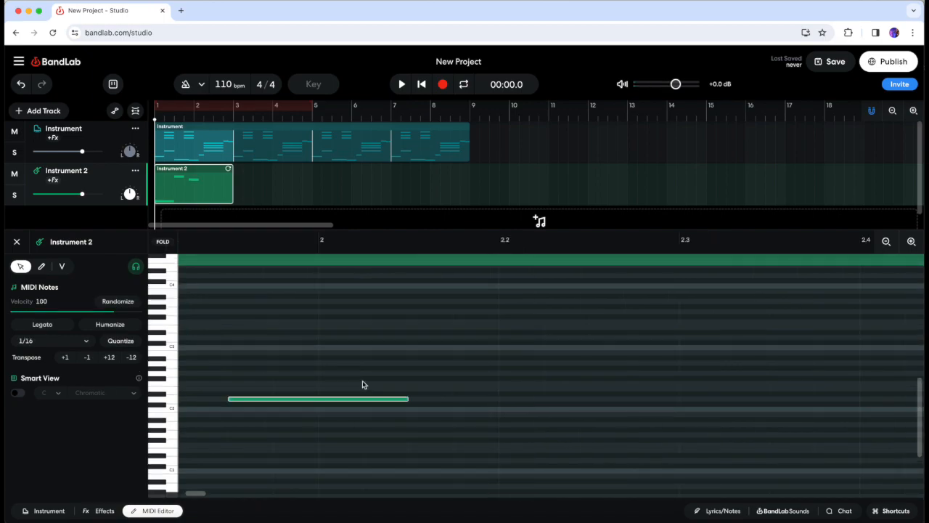
{"action": "scroll", "coordinate": [363, 385], "scroll_direction": "down", "scroll_amount": 3}
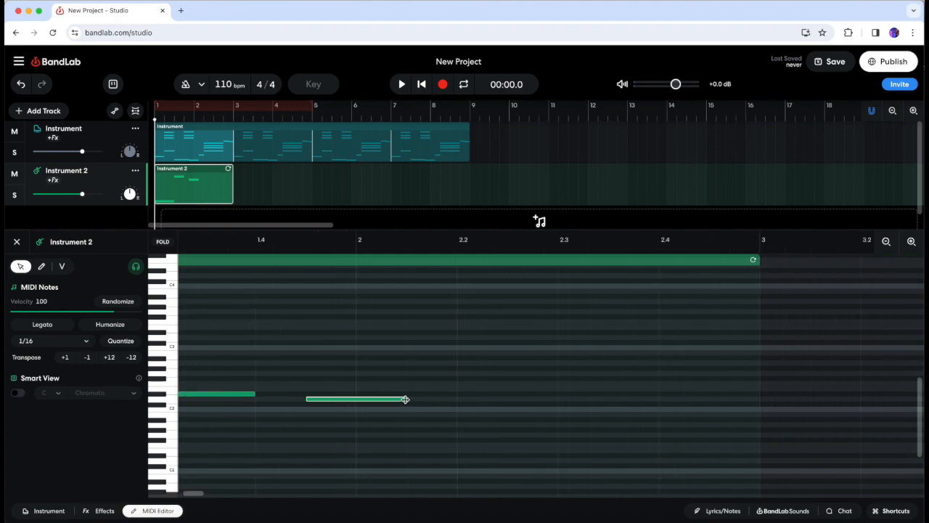
{"action": "left_click_drag", "start_coordinate": [405, 399], "coordinate": [710, 399]}
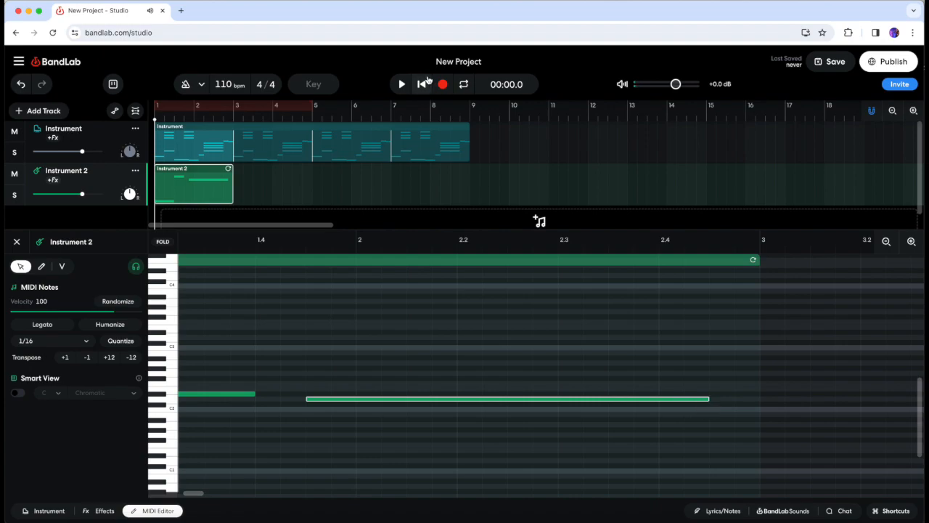
Step: Play back the bass with the piano, and loop the bass region out to bar 9
{"action": "key", "text": "space"}
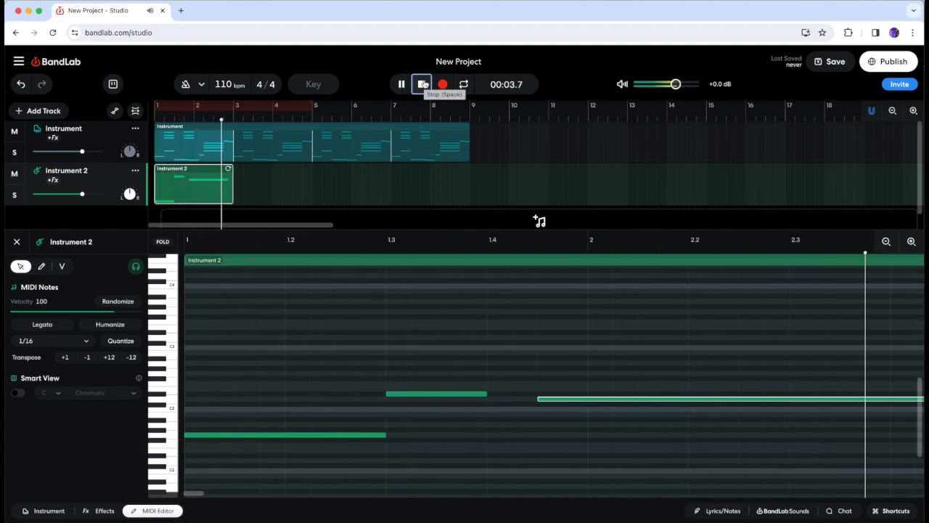
{"action": "left_click", "coordinate": [423, 84]}
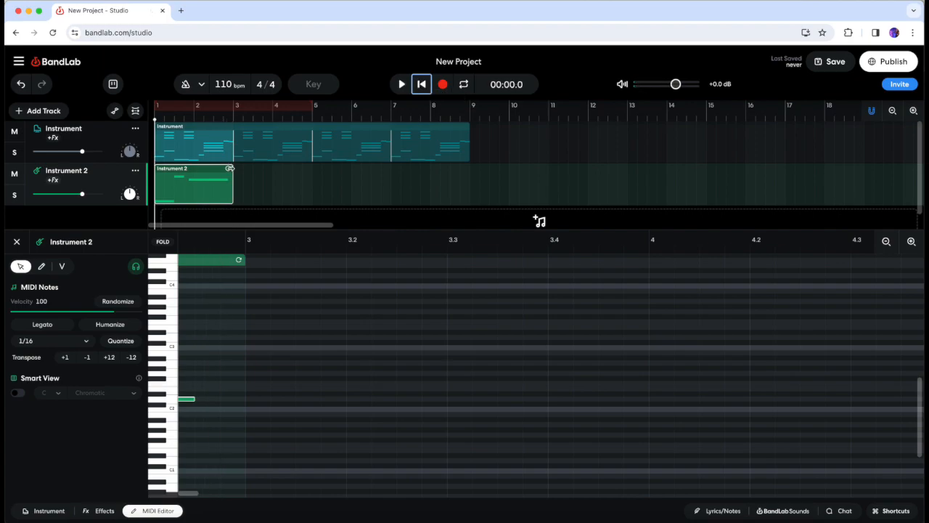
{"action": "left_click_drag", "start_coordinate": [229, 168], "coordinate": [468, 155]}
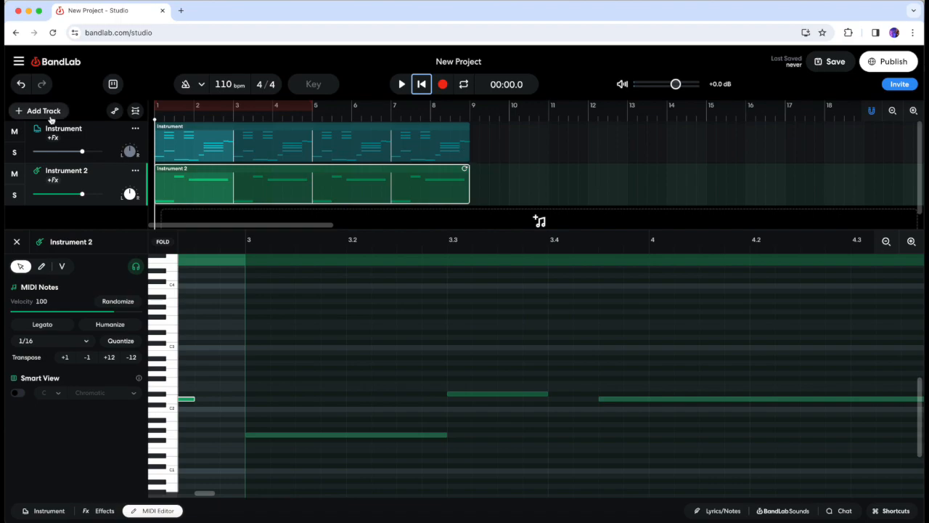
Step: Add a virtual instrument track using the Afro Cuban Percussion drum kit and audition its sounds
{"action": "left_click", "coordinate": [43, 111]}
{"action": "left_click", "coordinate": [77, 207]}
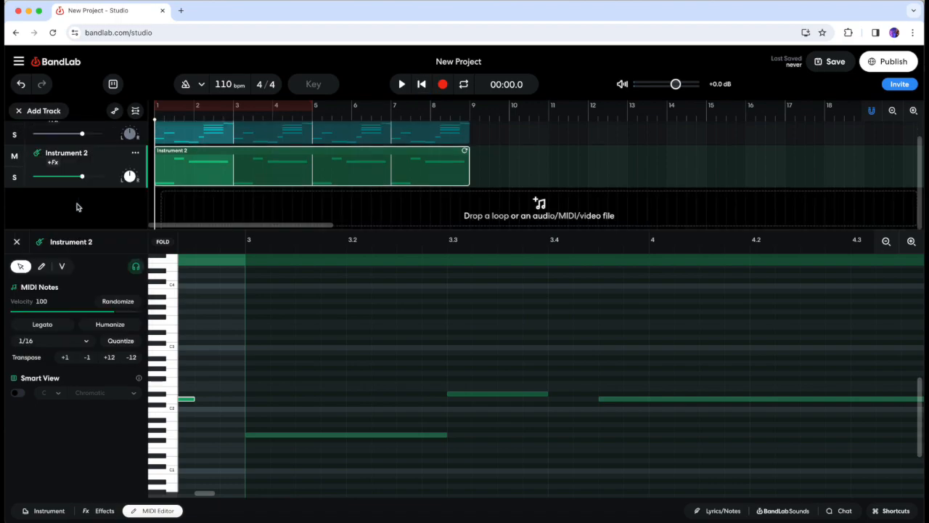
{"action": "left_click", "coordinate": [152, 360]}
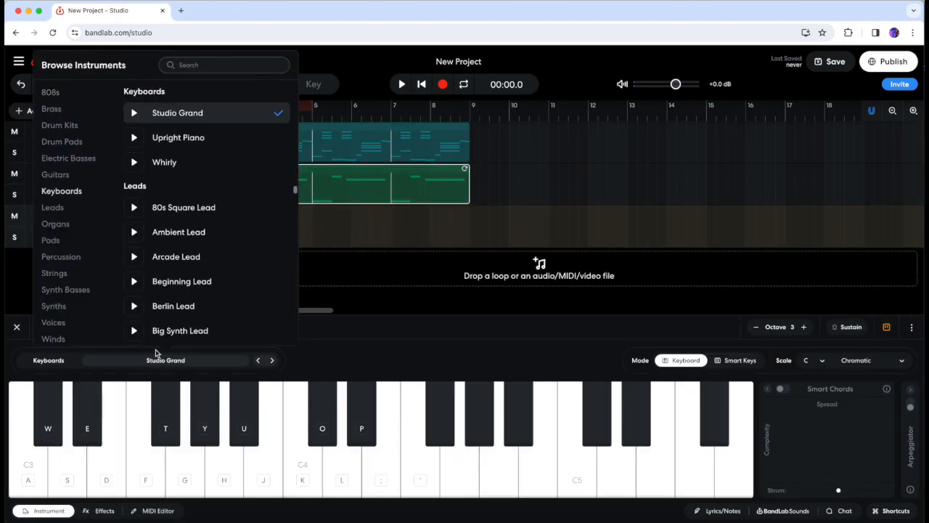
{"action": "left_click", "coordinate": [60, 127]}
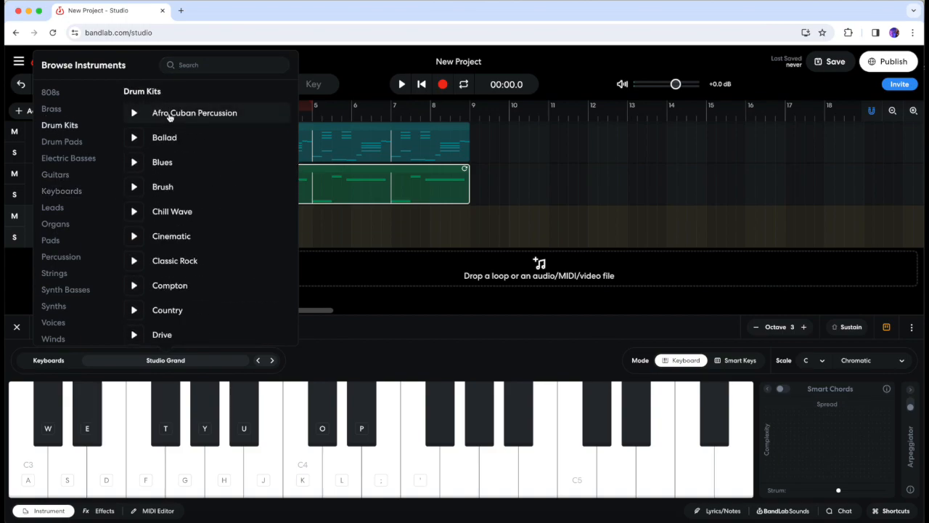
{"action": "left_click", "coordinate": [169, 115]}
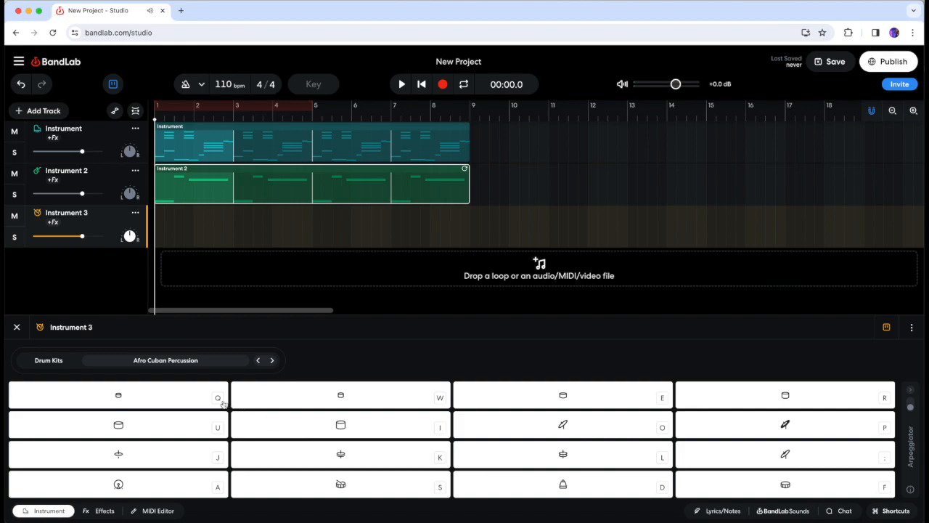
{"action": "left_click", "coordinate": [159, 481]}
{"action": "left_click", "coordinate": [341, 397]}
Step: Create an empty region at bar 1 on the percussion track and extend it to bar 3
{"action": "double_click", "coordinate": [162, 222]}
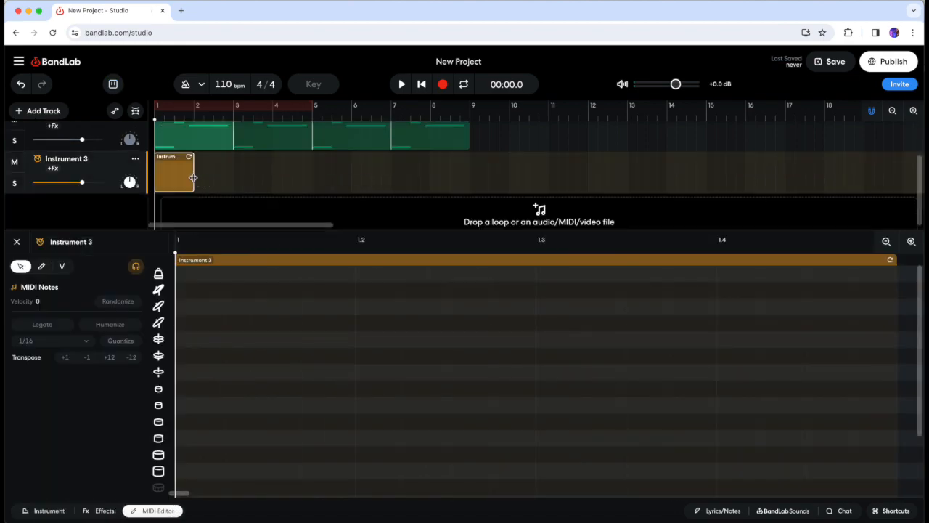
{"action": "left_click", "coordinate": [193, 177]}
{"action": "left_click_drag", "start_coordinate": [193, 177], "coordinate": [233, 177]}
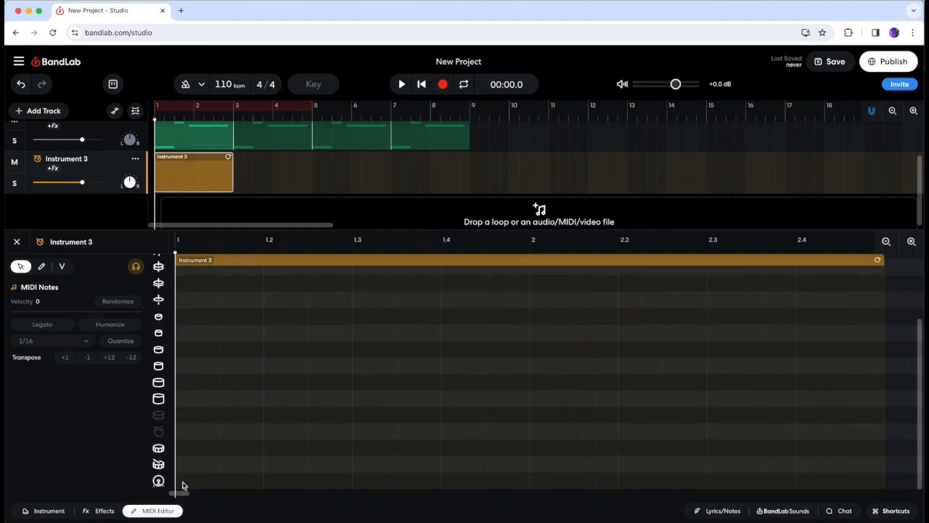
Step: Add kick drum hits at beats 1, 1.3, 2.2 and 2.4, and halfway through beats 1.2 and 1.4
{"action": "double_click", "coordinate": [182, 482]}
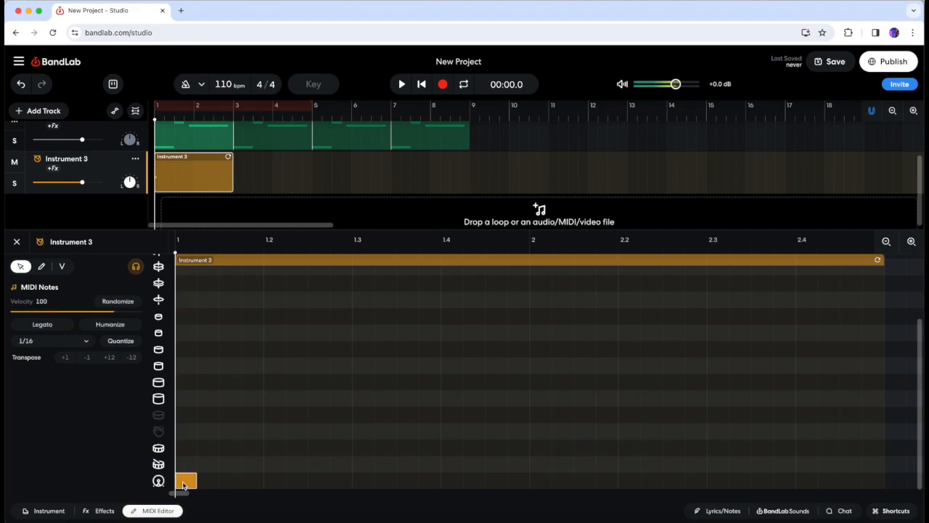
{"action": "double_click", "coordinate": [317, 481]}
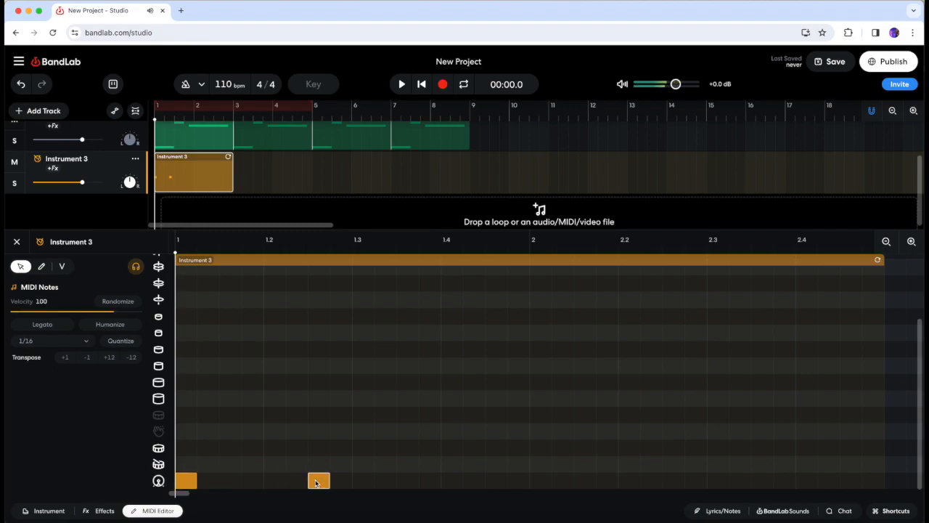
{"action": "double_click", "coordinate": [364, 481]}
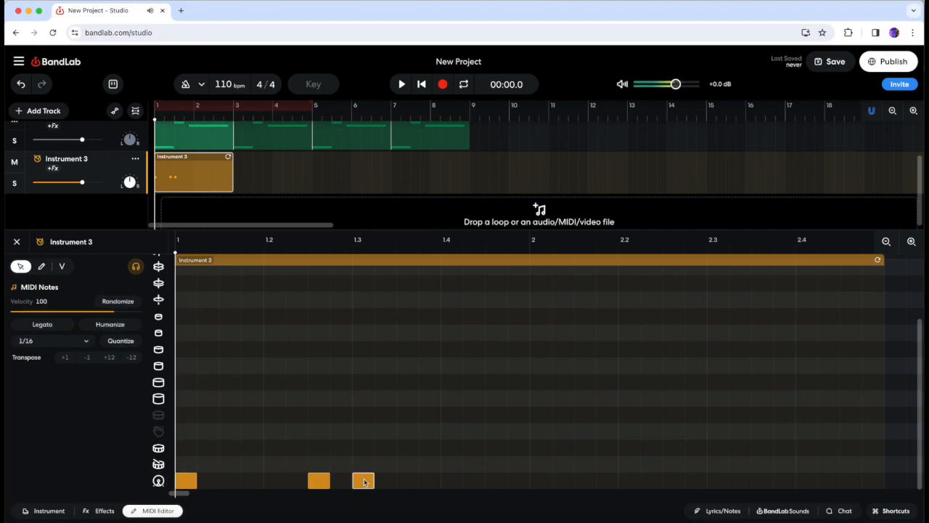
{"action": "double_click", "coordinate": [496, 481]}
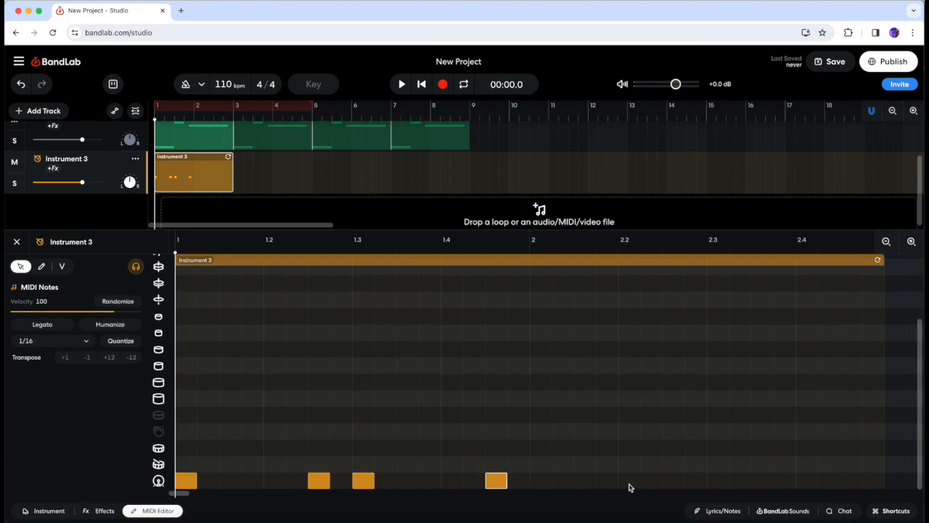
{"action": "double_click", "coordinate": [629, 482]}
{"action": "double_click", "coordinate": [805, 481]}
Step: Audition the snare sound two rows above the kick and add snare hits at beats 1.2 and 1.4
{"action": "left_click", "coordinate": [158, 449]}
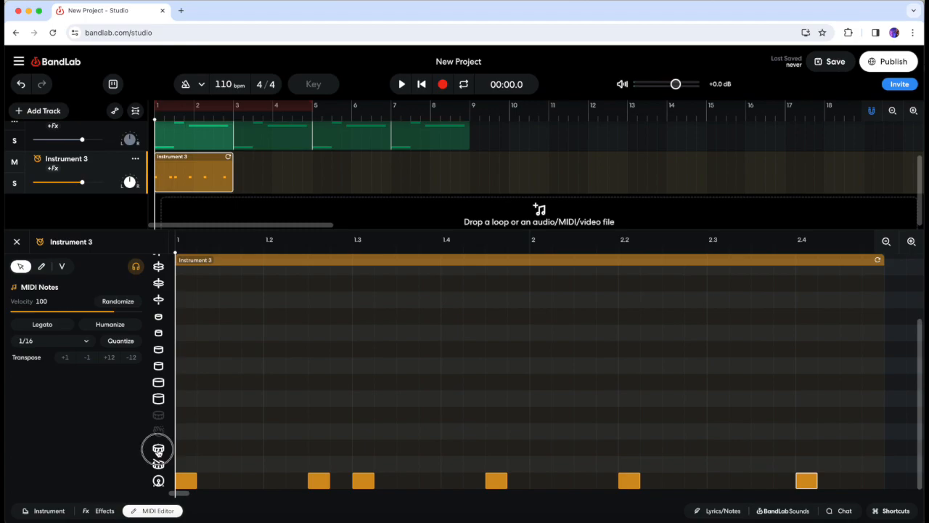
{"action": "double_click", "coordinate": [275, 448]}
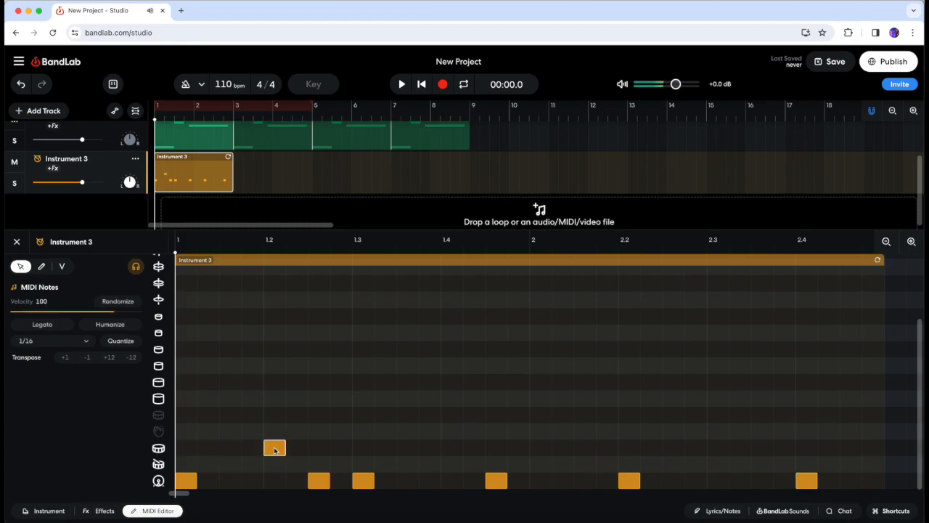
{"action": "double_click", "coordinate": [448, 449]}
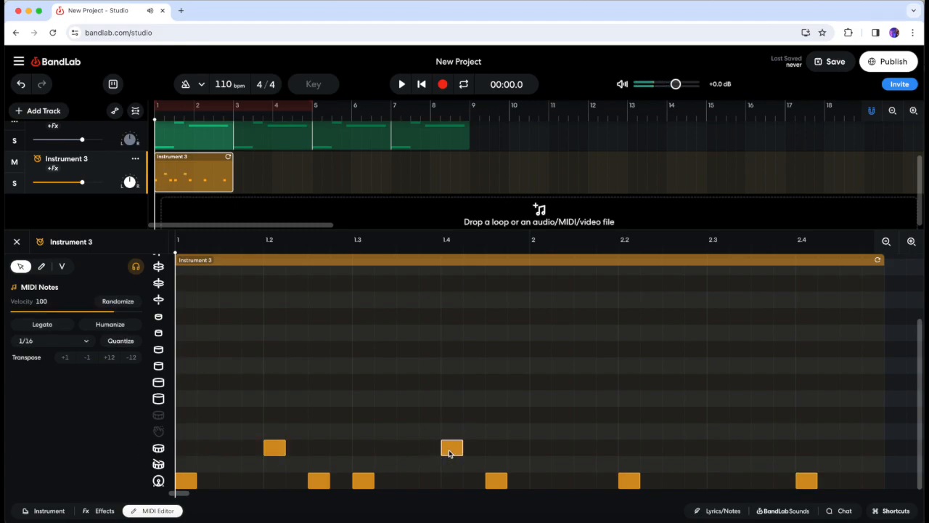
Step: Add hits in the lowest tom row at beats 1.2, 1.4, 2.2 and 2.4, and halfway through beats 1.4 and 2.4
{"action": "left_click", "coordinate": [159, 398]}
{"action": "double_click", "coordinate": [274, 400]}
{"action": "double_click", "coordinate": [451, 398]}
{"action": "double_click", "coordinate": [498, 400]}
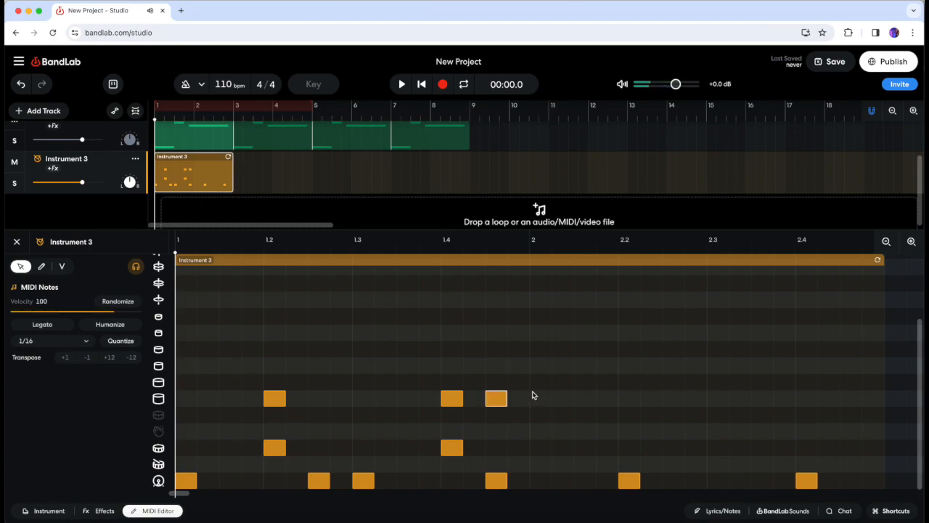
{"action": "left_click", "coordinate": [625, 400]}
{"action": "double_click", "coordinate": [625, 400]}
{"action": "double_click", "coordinate": [807, 398]}
{"action": "left_click", "coordinate": [844, 397]}
{"action": "double_click", "coordinate": [844, 397]}
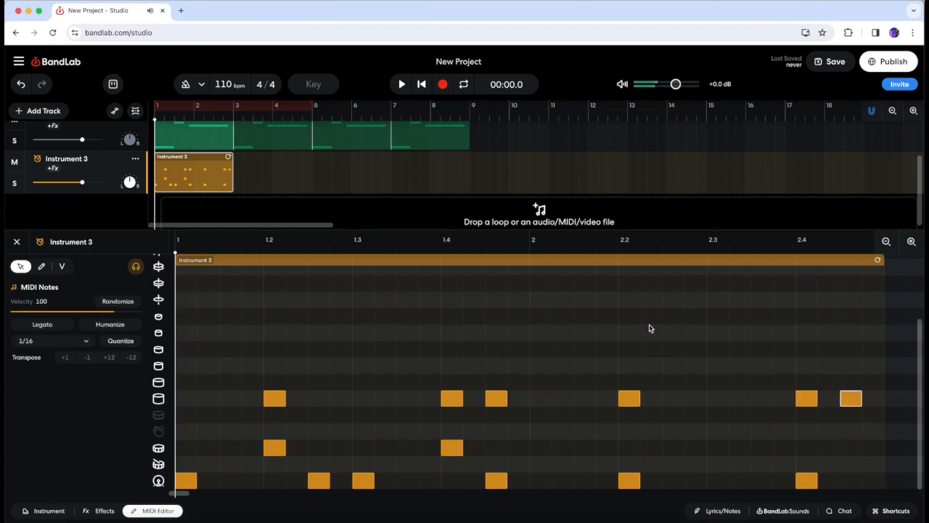
Step: Add hits in the fourth-lowest tom row at beats 1, 1.4, 2.2 and 2.3, and halfway through beat 1.2
{"action": "left_click", "coordinate": [187, 356]}
{"action": "double_click", "coordinate": [187, 354]}
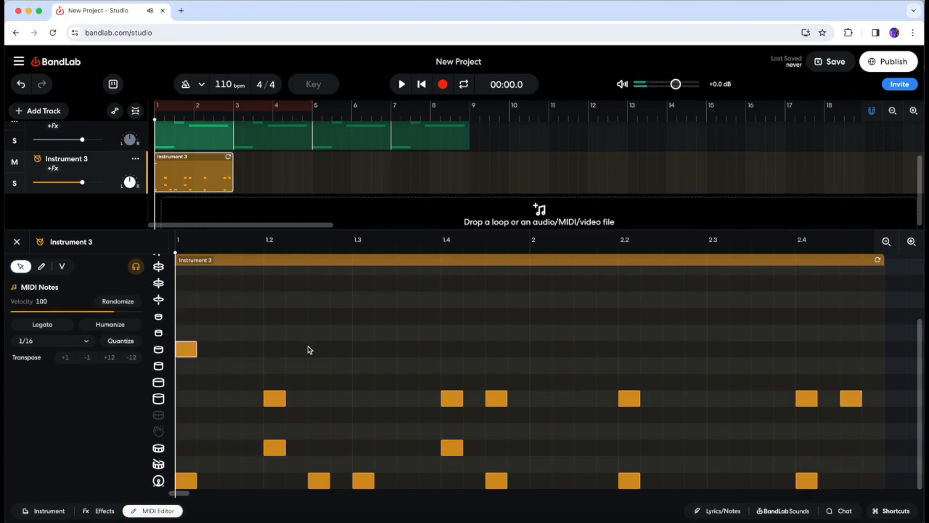
{"action": "double_click", "coordinate": [314, 353]}
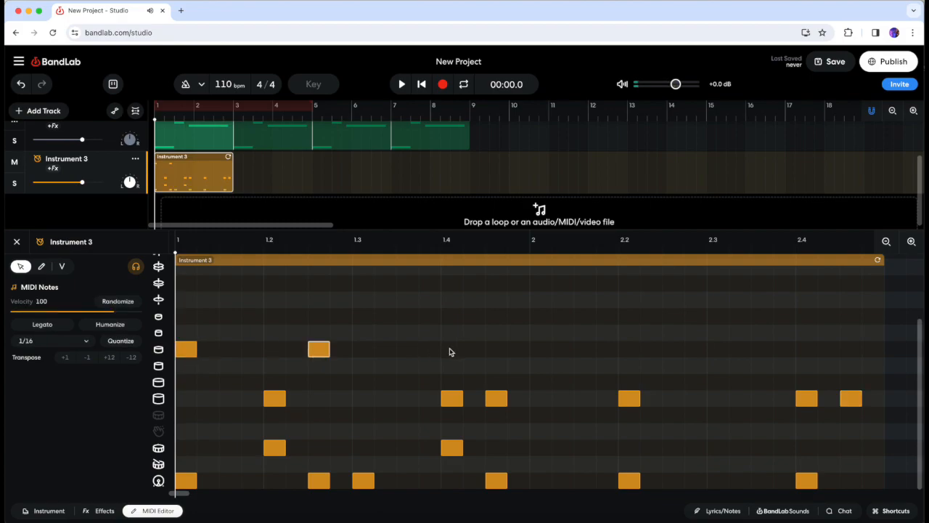
{"action": "double_click", "coordinate": [450, 351]}
{"action": "double_click", "coordinate": [630, 351]}
{"action": "double_click", "coordinate": [715, 351]}
Step: Add hits in the uppermost hi-hat row at beats 1, 1.4, 2.2 and 2.3, and halfway through beat 1.2
{"action": "scroll", "coordinate": [184, 315], "scroll_direction": "up", "scroll_amount": 1}
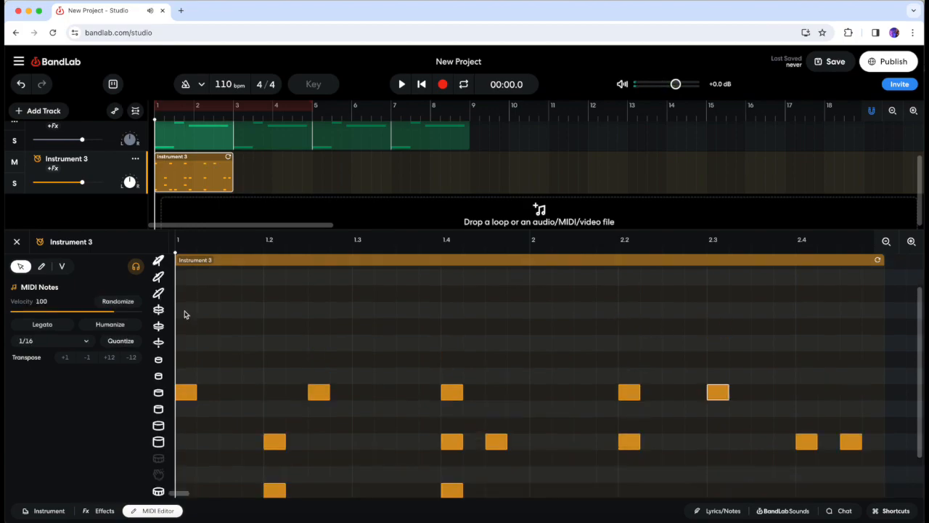
{"action": "left_click", "coordinate": [159, 311]}
{"action": "double_click", "coordinate": [183, 312]}
{"action": "double_click", "coordinate": [319, 311]}
{"action": "double_click", "coordinate": [451, 311]}
{"action": "double_click", "coordinate": [628, 311]}
{"action": "double_click", "coordinate": [717, 310]}
Step: Add cowbell hits at beats 1, 1.2, 1.4, 2, 2.2 and 2.4, and halfway through beats 1.2, 1.3, 2.2 and 2.3
{"action": "scroll", "coordinate": [436, 298], "scroll_direction": "up", "scroll_amount": 1}
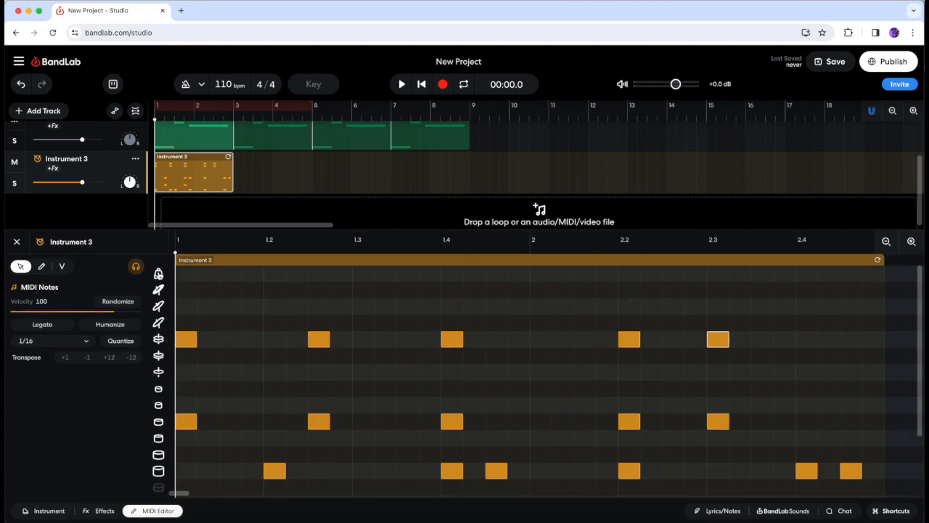
{"action": "double_click", "coordinate": [186, 274]}
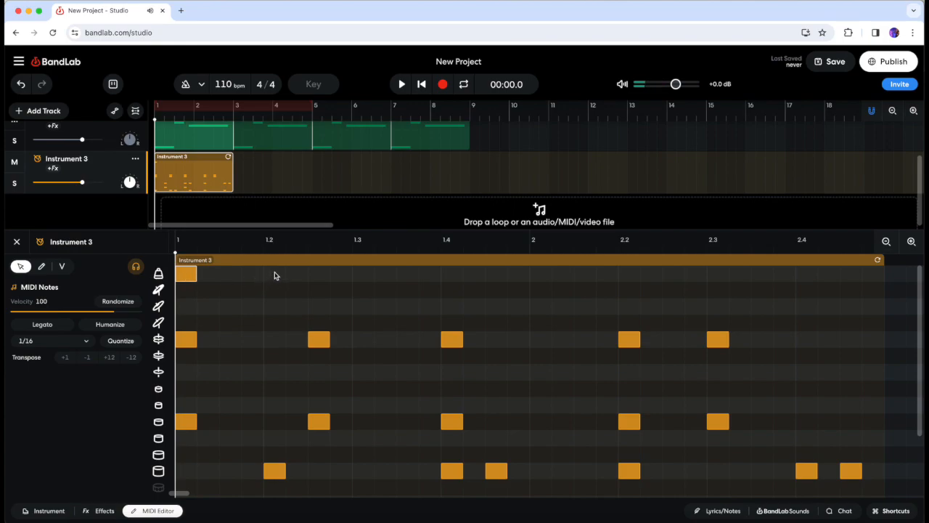
{"action": "double_click", "coordinate": [275, 274]}
{"action": "double_click", "coordinate": [319, 273]}
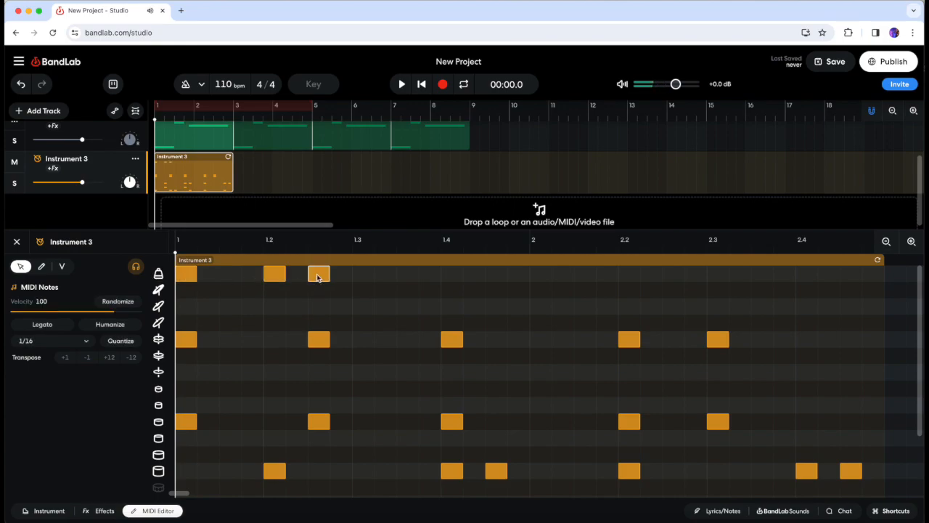
{"action": "double_click", "coordinate": [407, 273]}
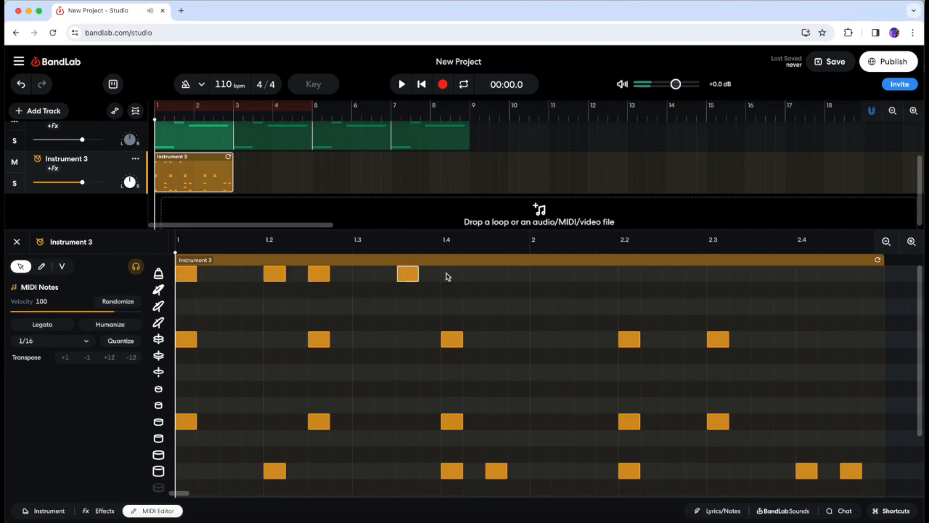
{"action": "double_click", "coordinate": [451, 274]}
{"action": "double_click", "coordinate": [541, 273]}
{"action": "double_click", "coordinate": [629, 274]}
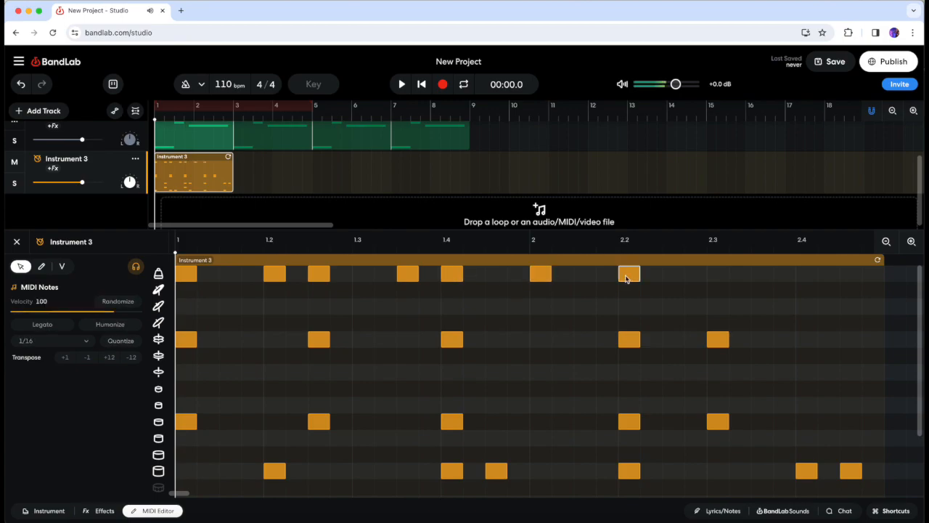
{"action": "double_click", "coordinate": [673, 277]}
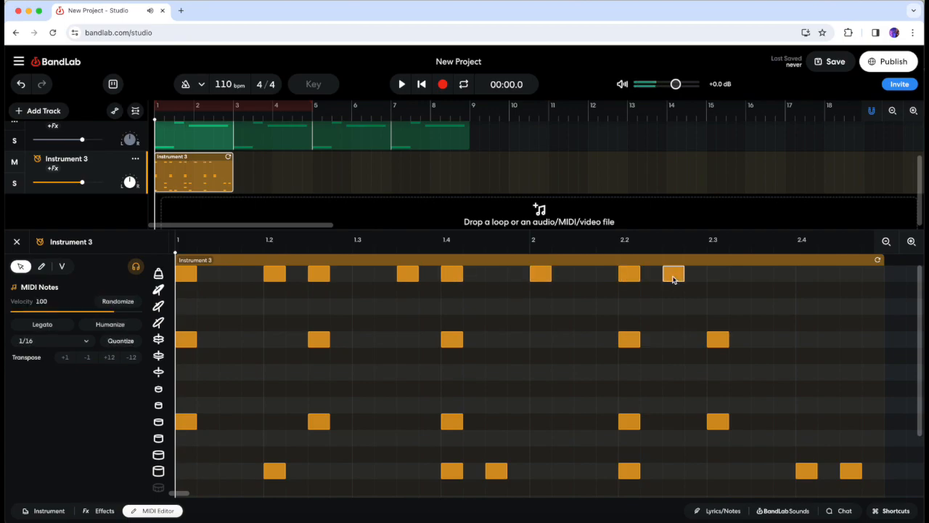
{"action": "double_click", "coordinate": [763, 274]}
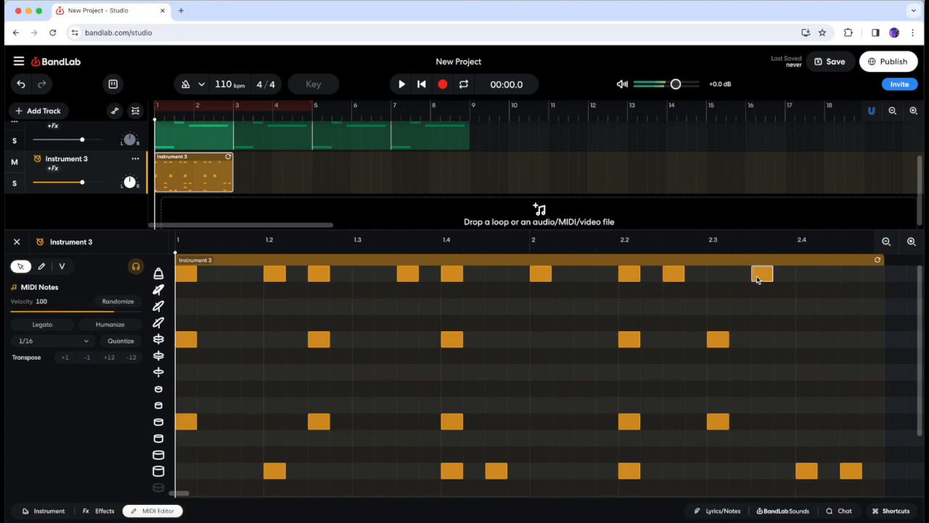
{"action": "double_click", "coordinate": [806, 274]}
Step: Play back the percussion with the other tracks, and solo the percussion track to hear it alone
{"action": "left_click", "coordinate": [401, 84]}
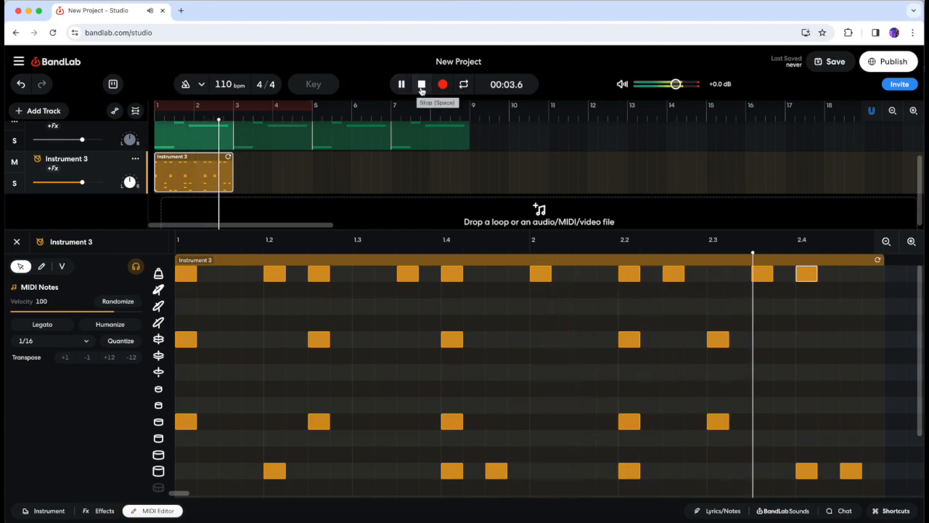
{"action": "left_click", "coordinate": [421, 85]}
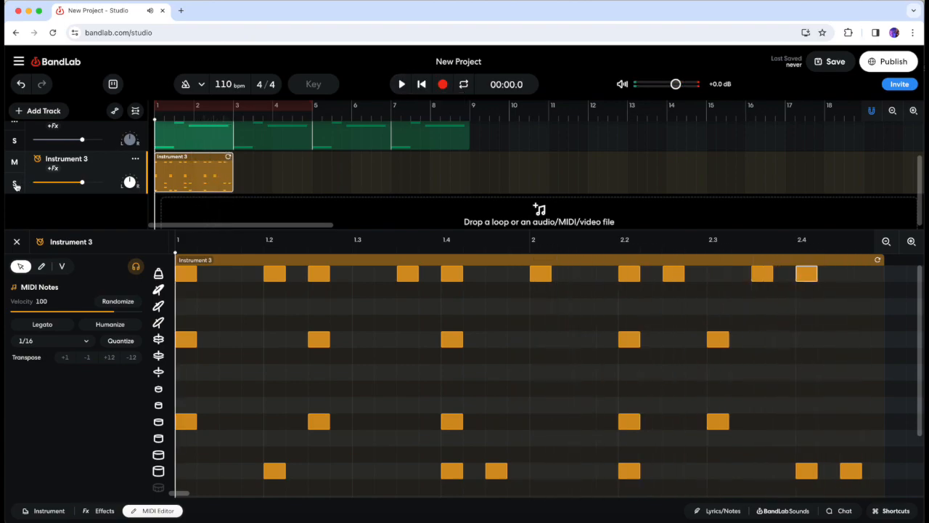
{"action": "left_click", "coordinate": [15, 184]}
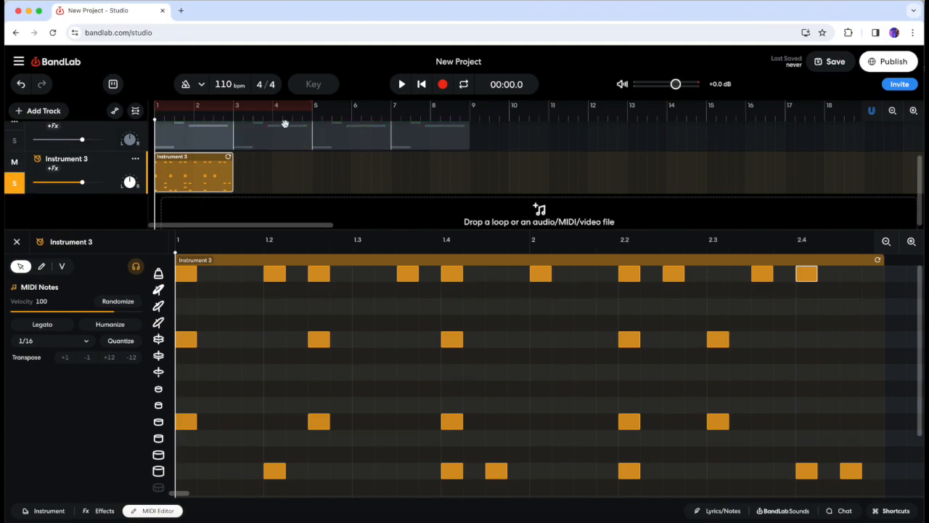
{"action": "left_click", "coordinate": [394, 87]}
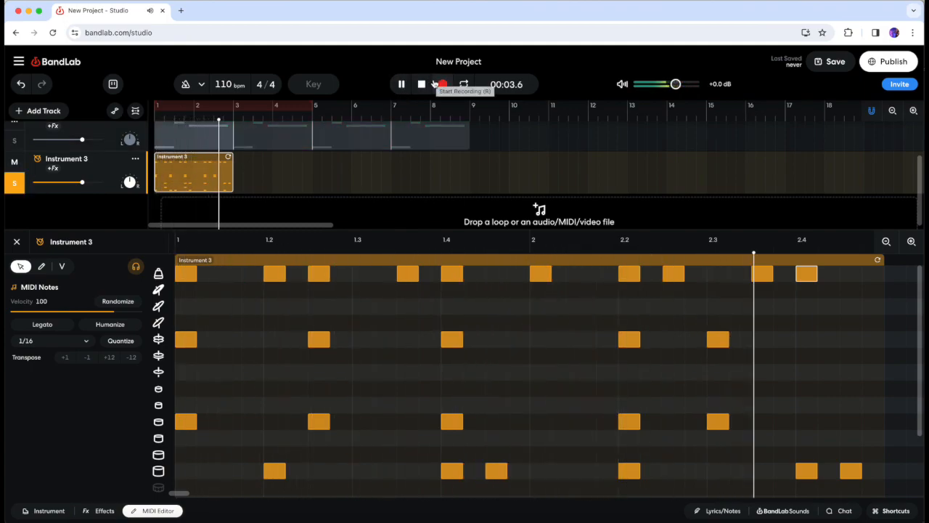
{"action": "left_click", "coordinate": [421, 84]}
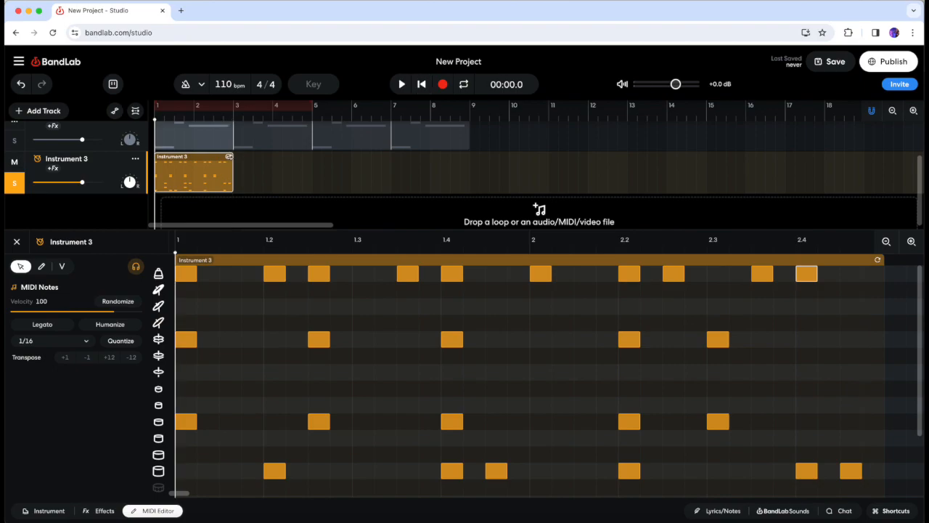
Step: Loop the percussion region out to bar 9 and turn off the track's solo
{"action": "left_click_drag", "start_coordinate": [229, 157], "coordinate": [469, 157]}
{"action": "left_click", "coordinate": [14, 184]}
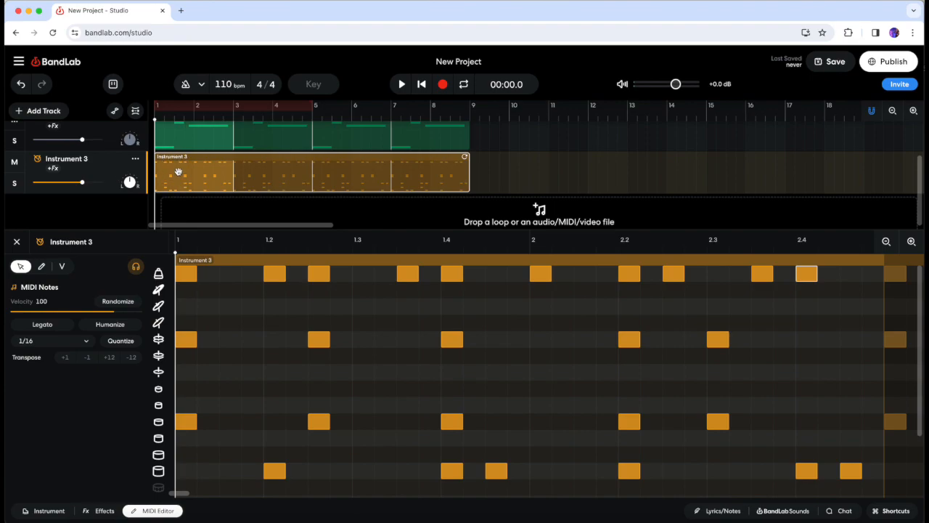
Step: Add a virtual instrument track using the Latin drum kit and create an empty one-bar region at bar 1
{"action": "left_click", "coordinate": [44, 110]}
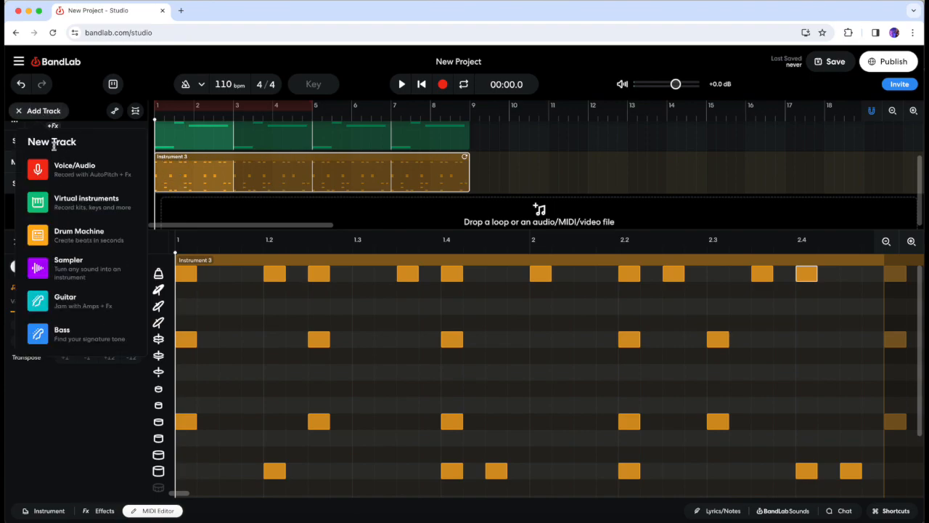
{"action": "left_click", "coordinate": [69, 206]}
{"action": "left_click", "coordinate": [165, 361]}
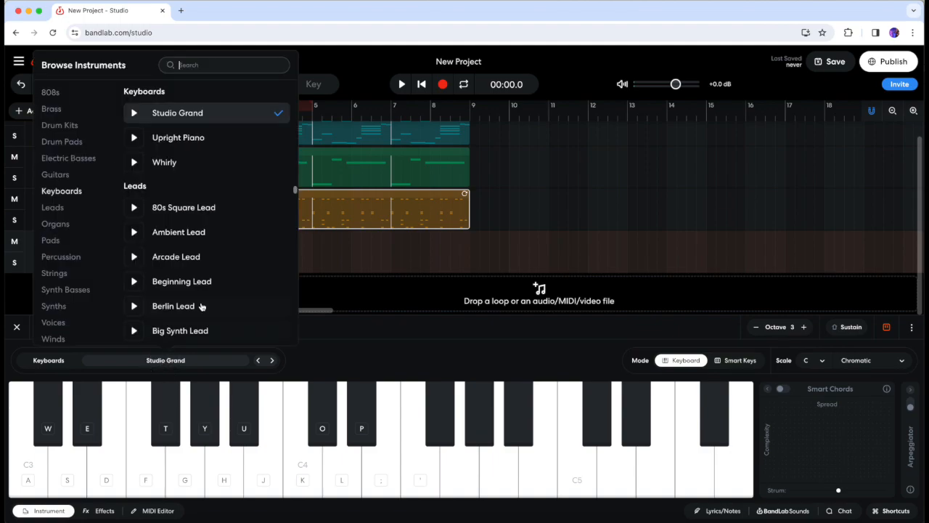
{"action": "left_click", "coordinate": [64, 127]}
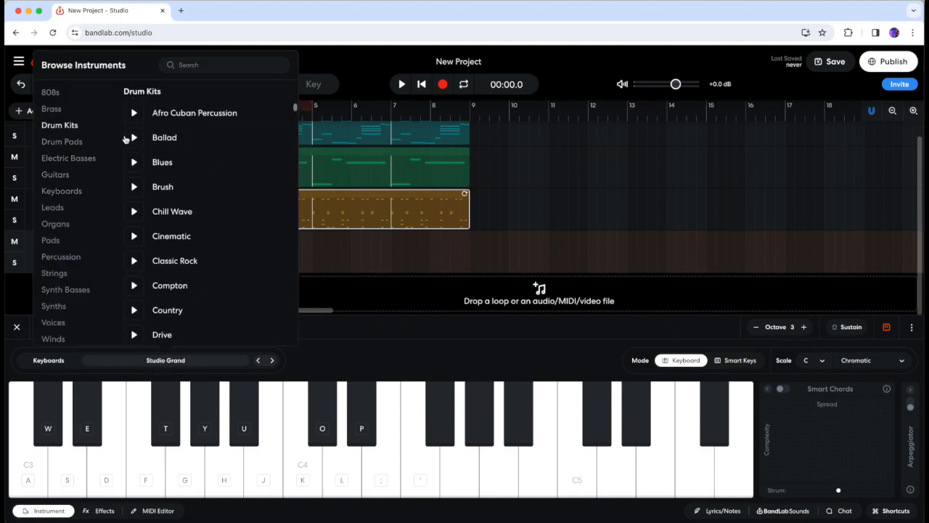
{"action": "scroll", "coordinate": [206, 210], "scroll_direction": "down", "scroll_amount": 4}
{"action": "scroll", "coordinate": [205, 210], "scroll_direction": "down", "scroll_amount": 7}
{"action": "scroll", "coordinate": [204, 218], "scroll_direction": "up", "scroll_amount": 5}
{"action": "left_click", "coordinate": [161, 232]}
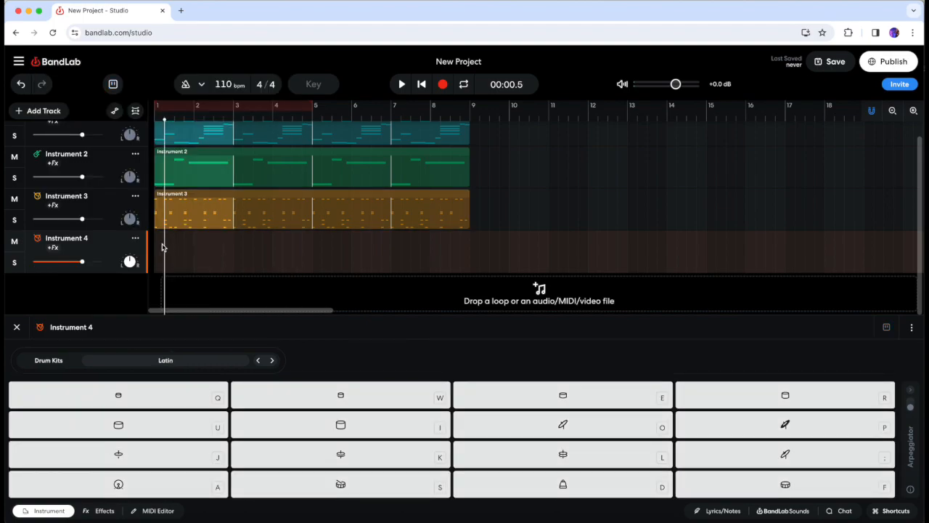
{"action": "double_click", "coordinate": [160, 245]}
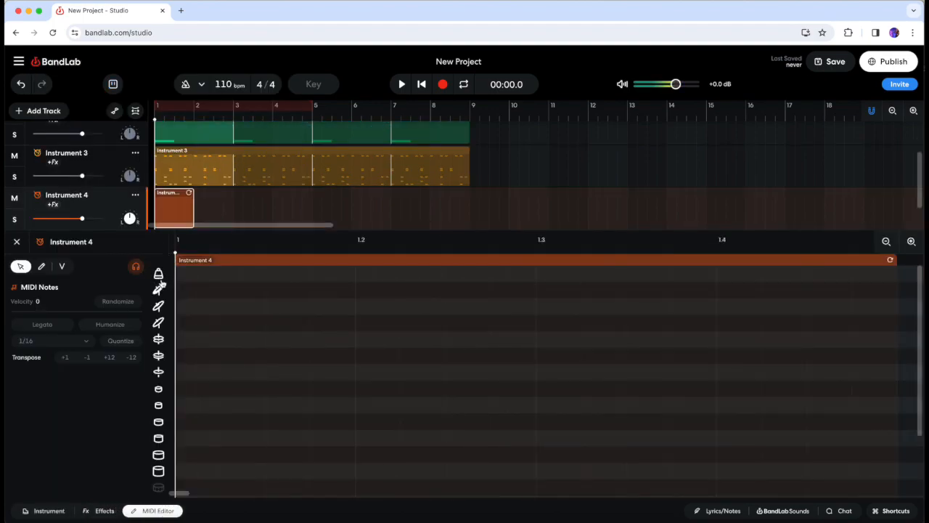
Step: Add middle hi-hat row hits at beats 1, 1.2 and 1.4 and halfway through 1.2 and 1.3, and loop the Latin region to bar 9
{"action": "double_click", "coordinate": [187, 357]}
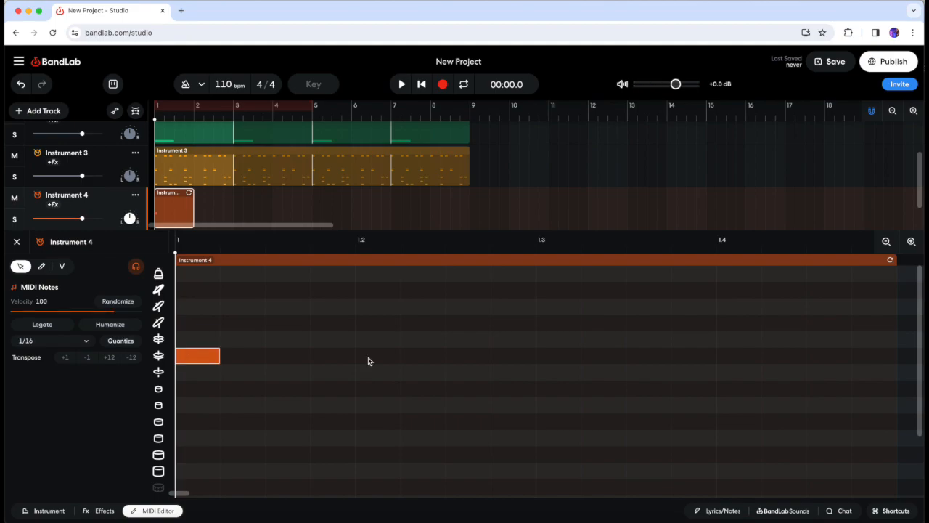
{"action": "double_click", "coordinate": [368, 361]}
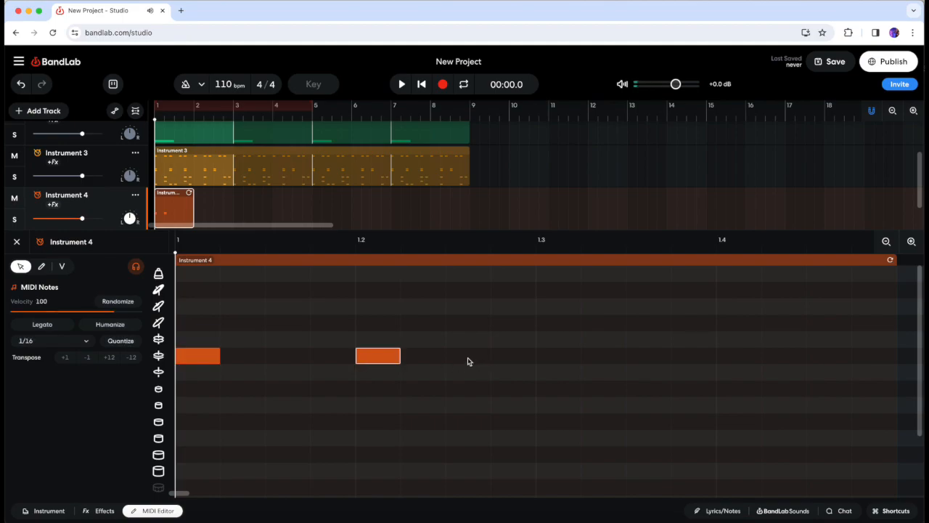
{"action": "double_click", "coordinate": [468, 360]}
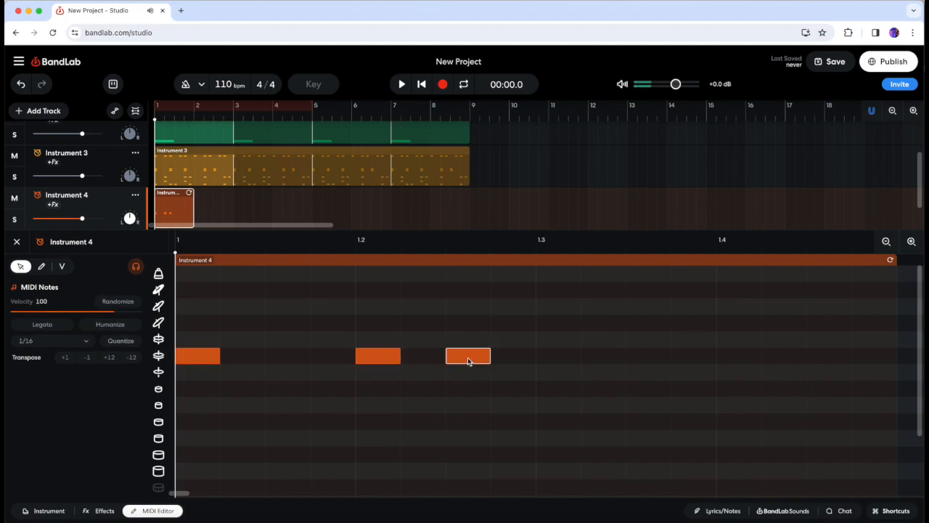
{"action": "double_click", "coordinate": [647, 360]}
{"action": "double_click", "coordinate": [737, 359]}
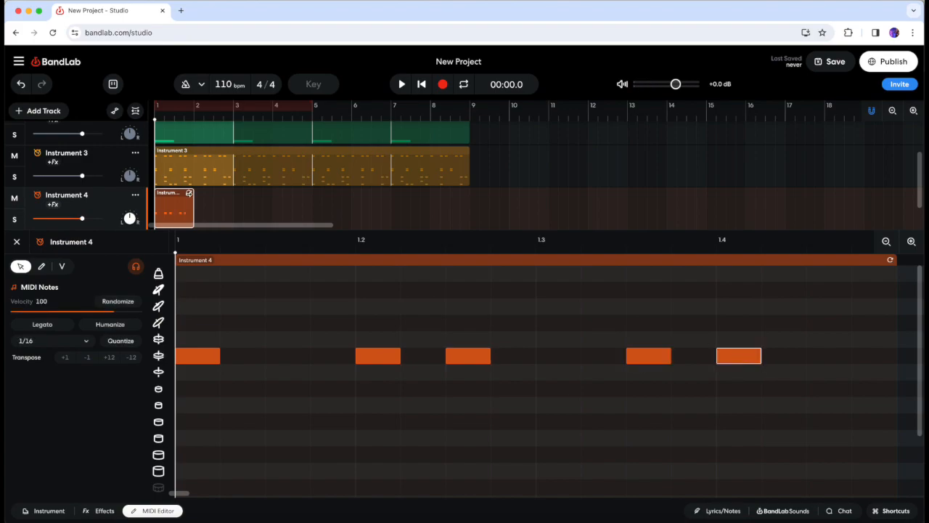
{"action": "left_click_drag", "start_coordinate": [189, 194], "coordinate": [469, 193]}
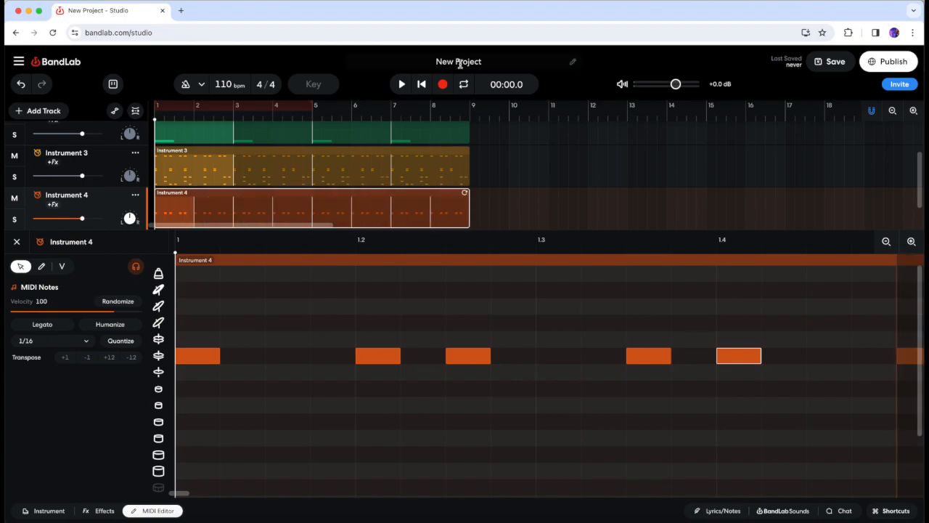
Step: Play back the mix with the Latin drum part, and create an empty one-bar region at bar 9 on the Latin track
{"action": "left_click", "coordinate": [402, 84]}
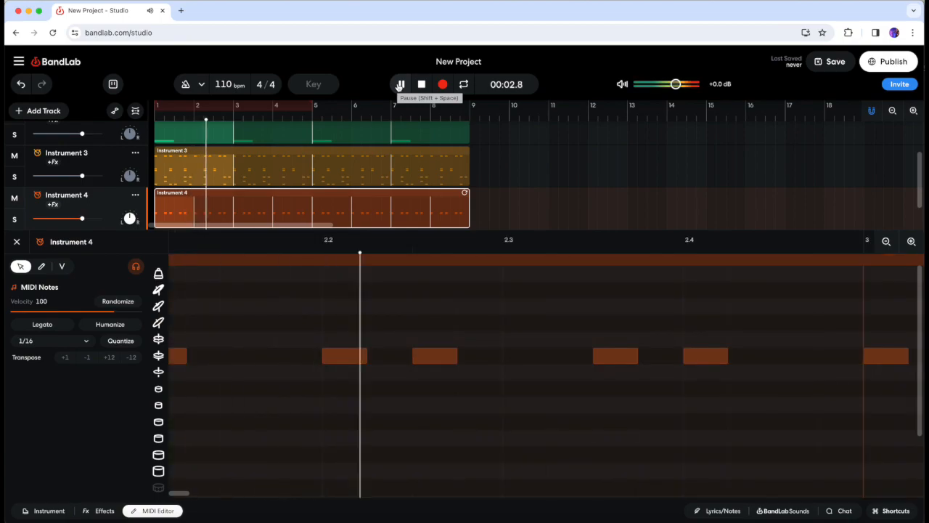
{"action": "left_click", "coordinate": [421, 84]}
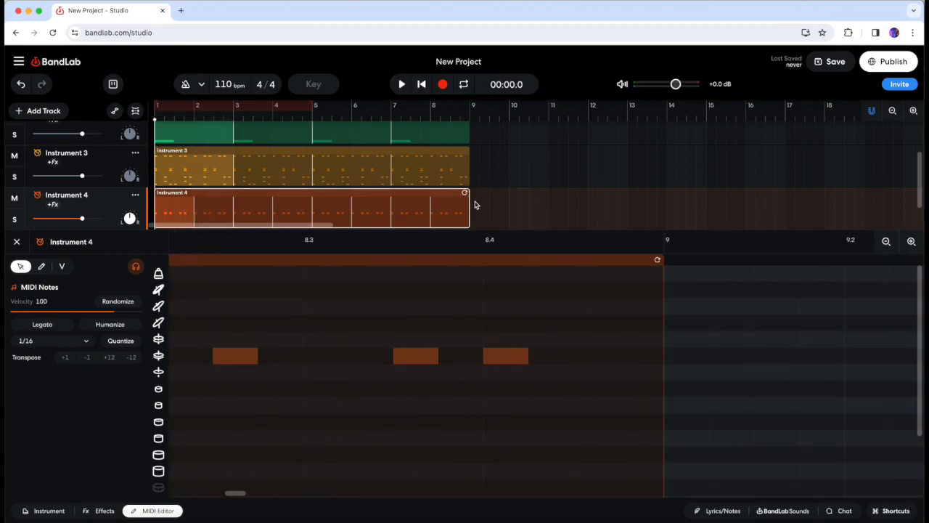
{"action": "left_click", "coordinate": [469, 120]}
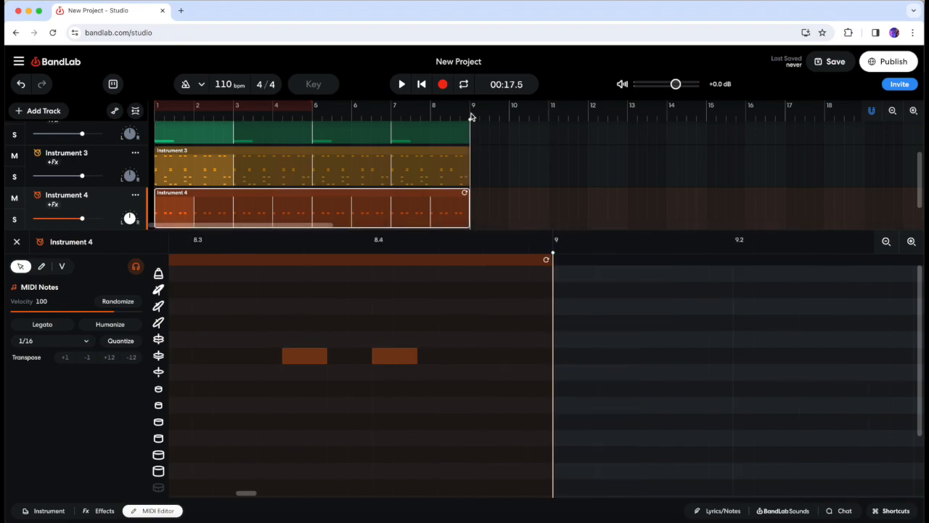
{"action": "double_click", "coordinate": [489, 210]}
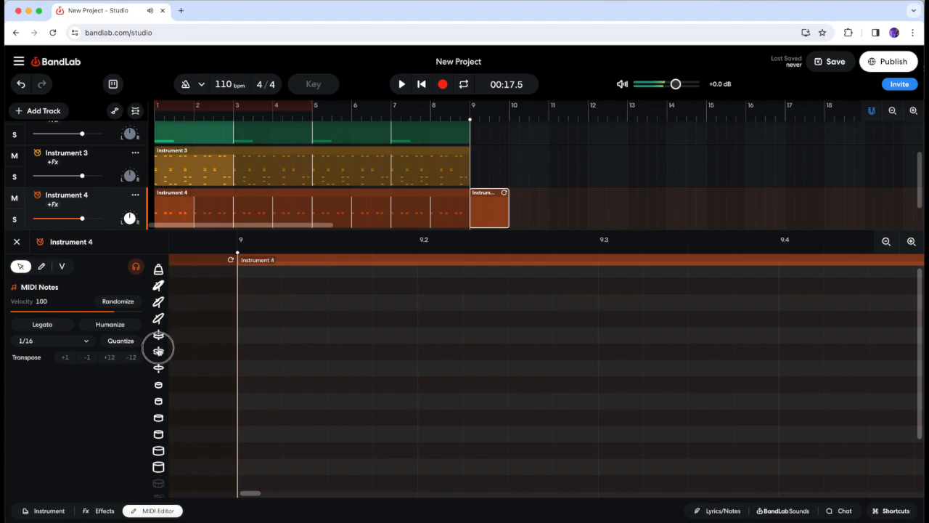
Step: Add eighth-note middle hi-hat row hits at 9.1, halfway through 9.1, at 9.2, and halfway through 9.3 and 9.4
{"action": "double_click", "coordinate": [259, 355]}
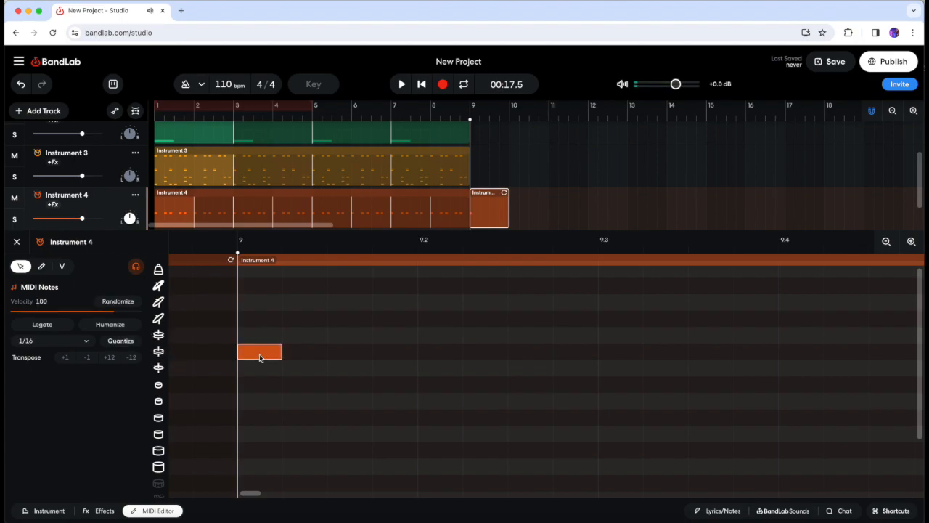
{"action": "left_click_drag", "start_coordinate": [281, 350], "coordinate": [327, 350]}
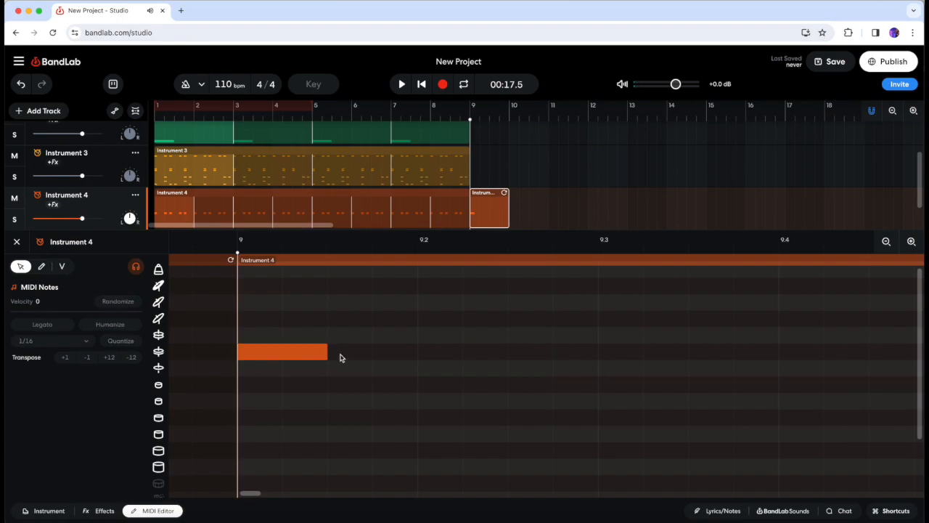
{"action": "double_click", "coordinate": [341, 357]}
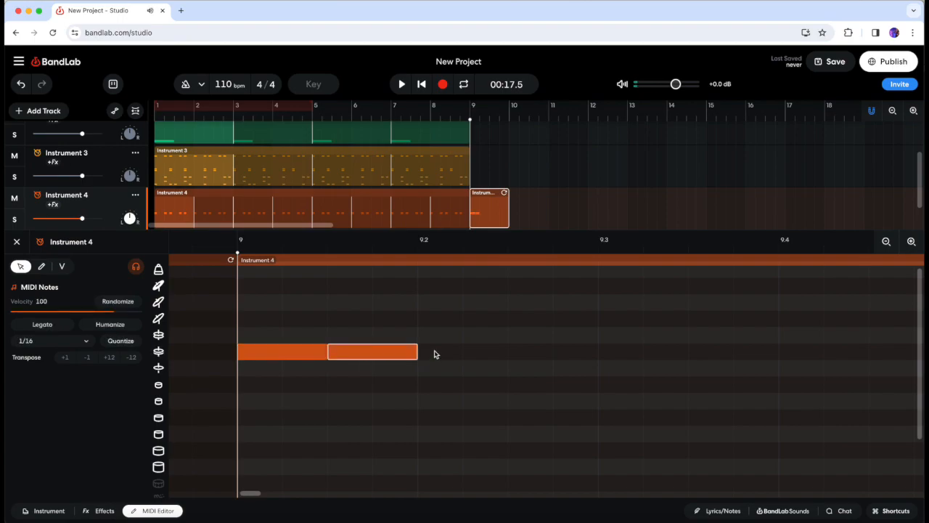
{"action": "double_click", "coordinate": [436, 354]}
{"action": "scroll", "coordinate": [623, 356], "scroll_direction": "down", "scroll_amount": 2}
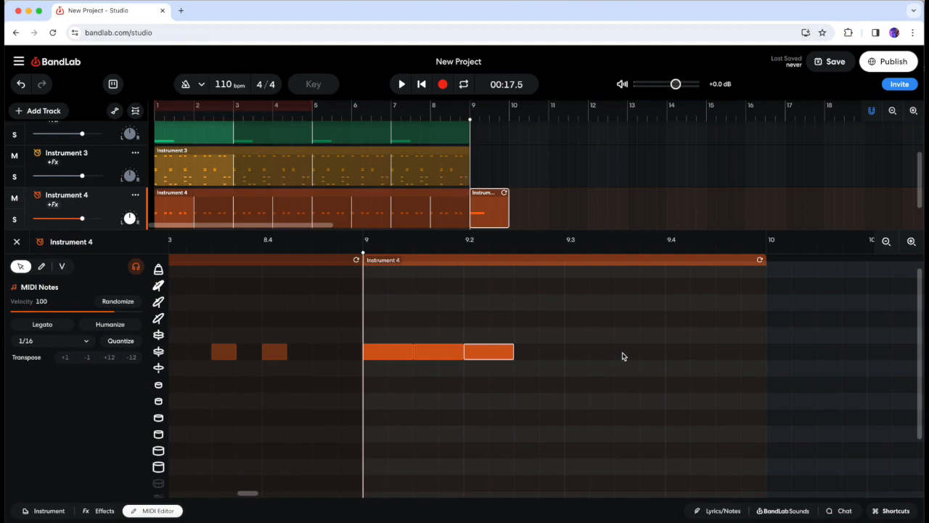
{"action": "double_click", "coordinate": [623, 357]}
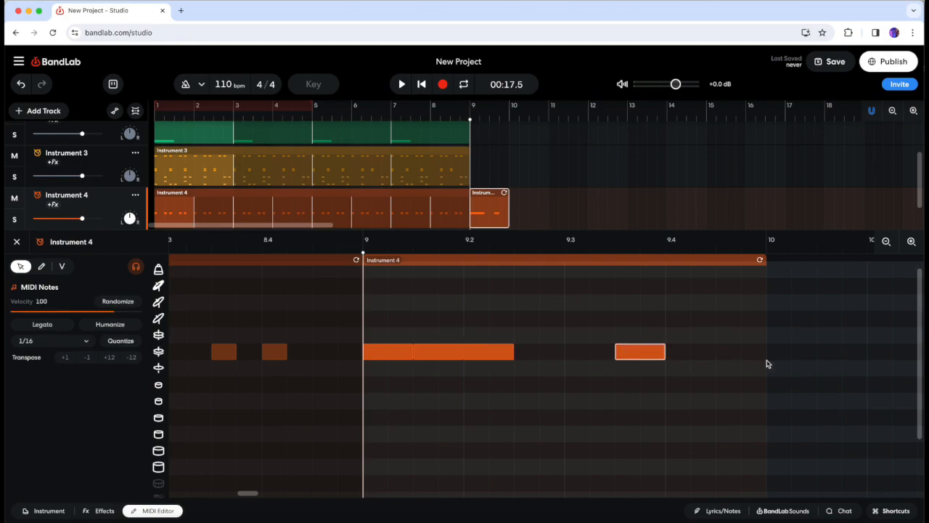
{"action": "double_click", "coordinate": [723, 356]}
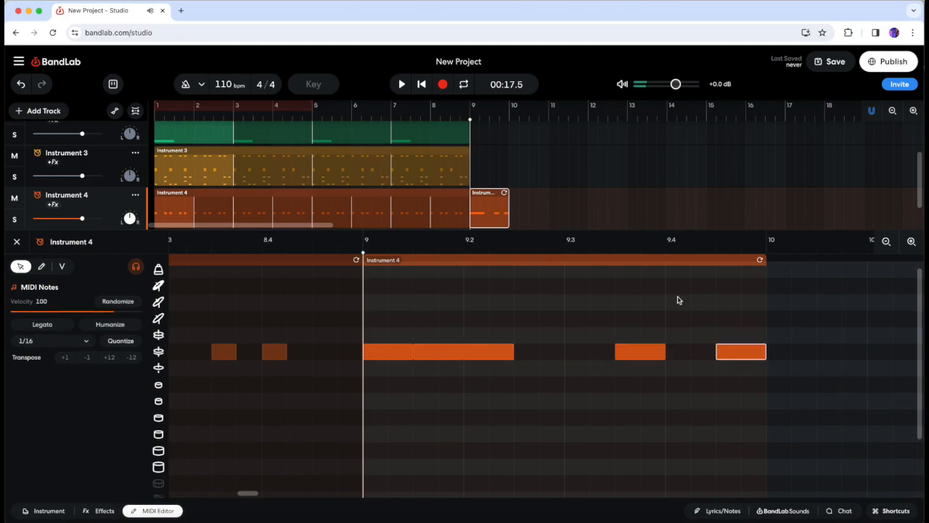
Step: Create a one-bar percussion region at bar 9 and stack kick, lowest tom, third tom, upper hi-hat and cowbell row hits at 9.1
{"action": "left_click", "coordinate": [436, 165]}
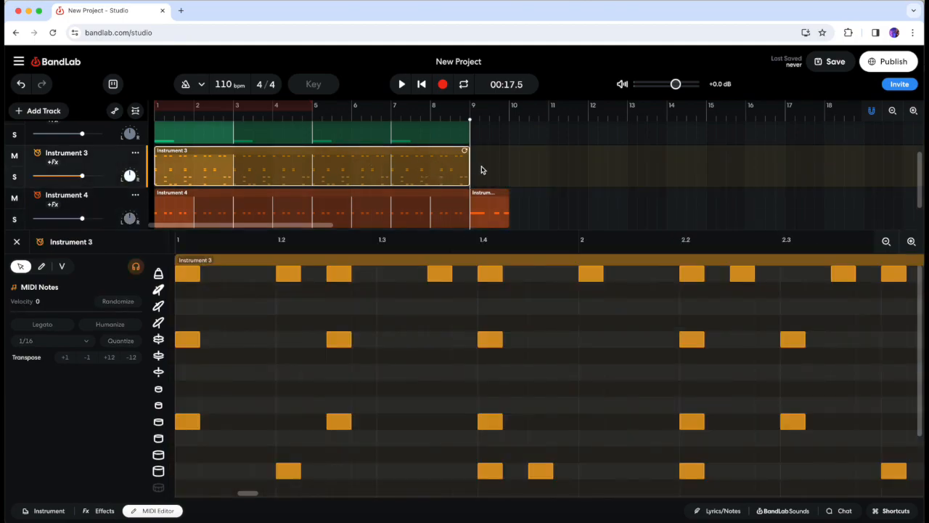
{"action": "left_click_drag", "start_coordinate": [475, 170], "coordinate": [508, 168]}
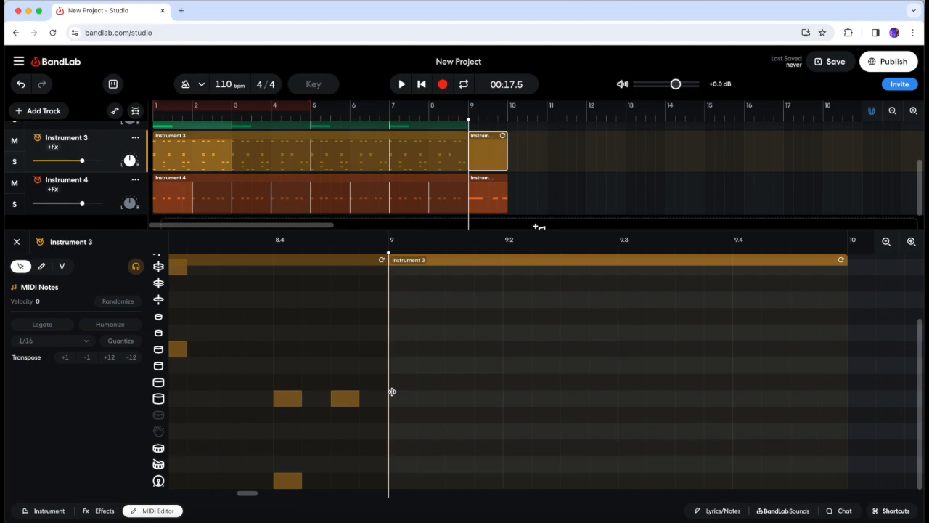
{"action": "scroll", "coordinate": [456, 377], "scroll_direction": "left", "scroll_amount": 3}
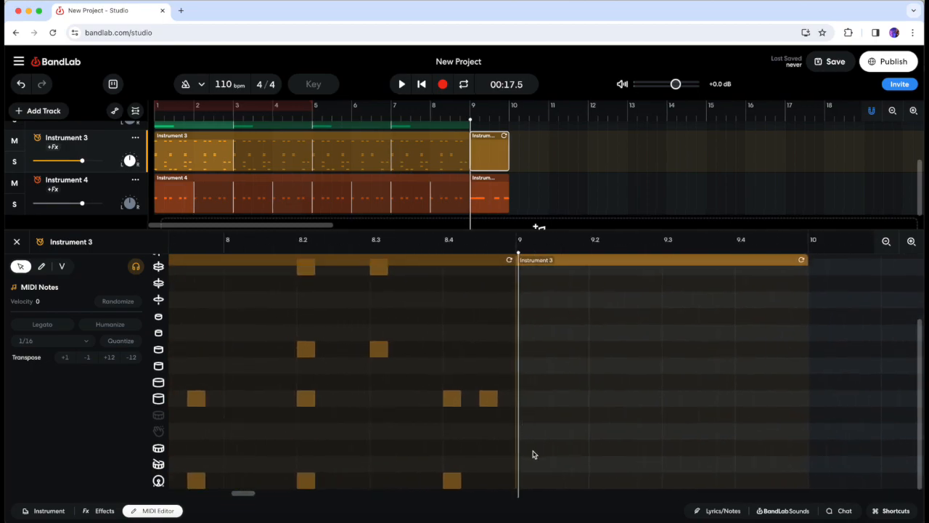
{"action": "double_click", "coordinate": [525, 481]}
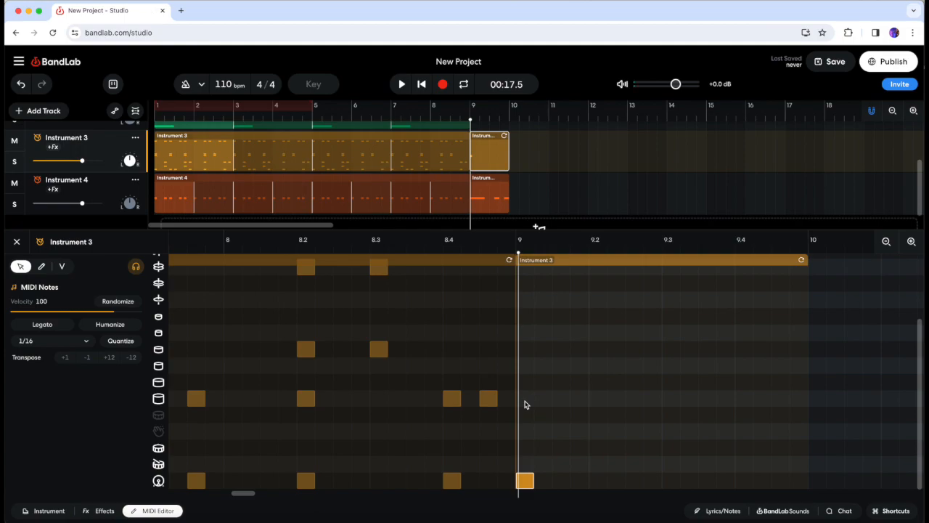
{"action": "double_click", "coordinate": [525, 398]}
{"action": "double_click", "coordinate": [525, 350]}
{"action": "scroll", "coordinate": [525, 350], "scroll_direction": "up", "scroll_amount": 2}
{"action": "double_click", "coordinate": [532, 337]}
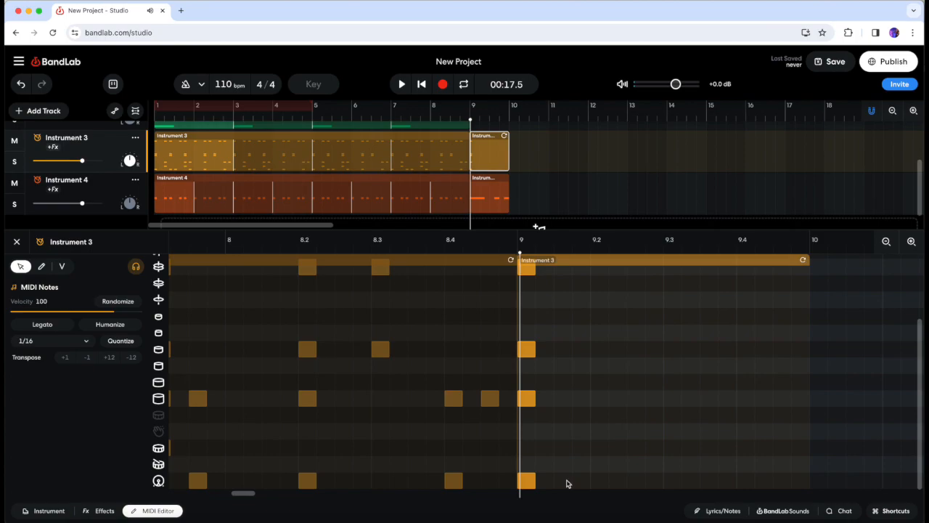
Step: Stack percussion hits halfway through 9.1 on the kick, lowest tom, third tom, upper hi-hat and cowbell rows
{"action": "left_click", "coordinate": [566, 481]}
{"action": "left_click", "coordinate": [563, 399]}
{"action": "left_click", "coordinate": [563, 349]}
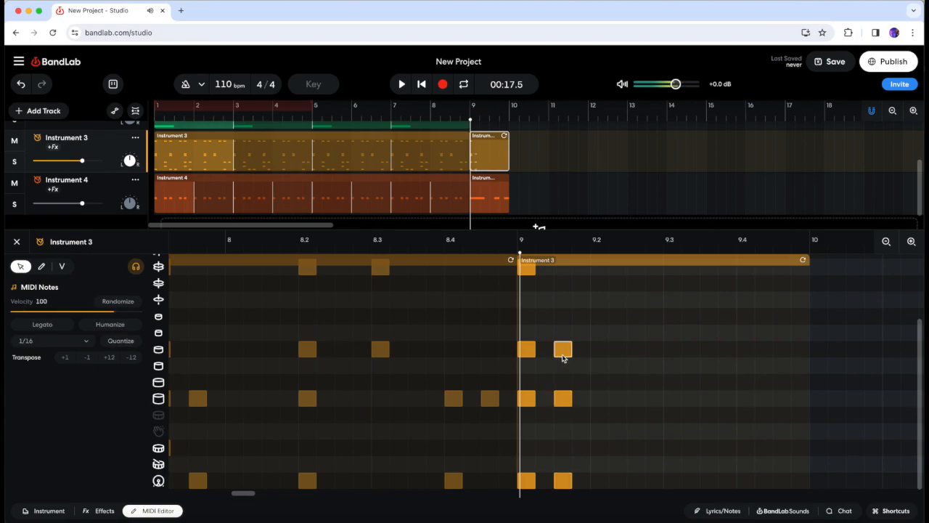
{"action": "scroll", "coordinate": [568, 345], "scroll_direction": "up", "scroll_amount": 2}
{"action": "left_click", "coordinate": [566, 339]}
{"action": "left_click", "coordinate": [565, 273]}
{"action": "scroll", "coordinate": [573, 305], "scroll_direction": "down", "scroll_amount": 2}
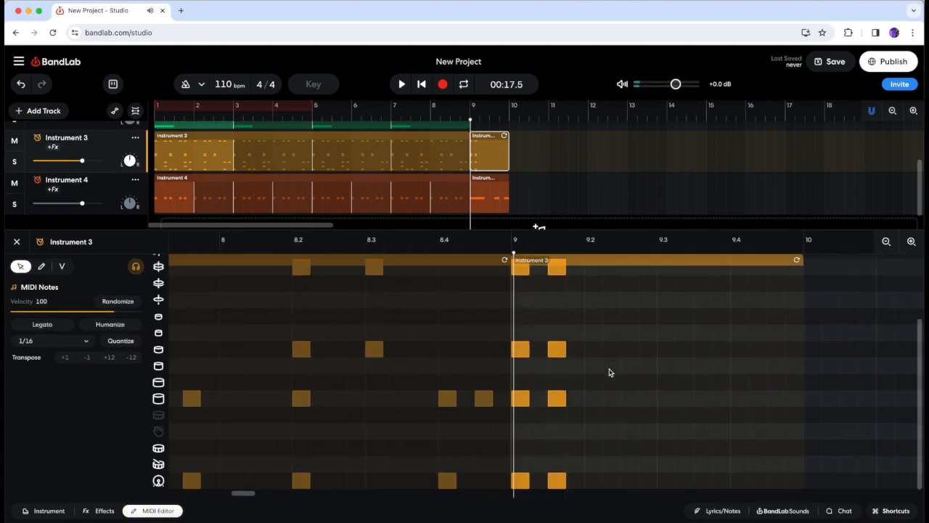
Step: Stack percussion hits at 9.2 on the kick, lowest tom, third tom, upper hi-hat and cowbell rows
{"action": "left_click", "coordinate": [596, 480]}
{"action": "left_click", "coordinate": [595, 396]}
{"action": "scroll", "coordinate": [595, 356], "scroll_direction": "up", "scroll_amount": 2}
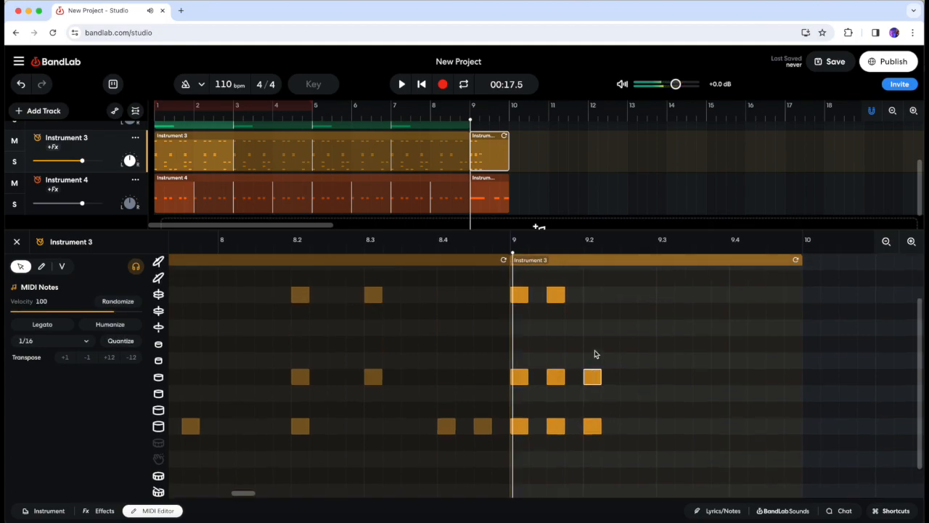
{"action": "left_click", "coordinate": [594, 340]}
{"action": "left_click", "coordinate": [594, 273]}
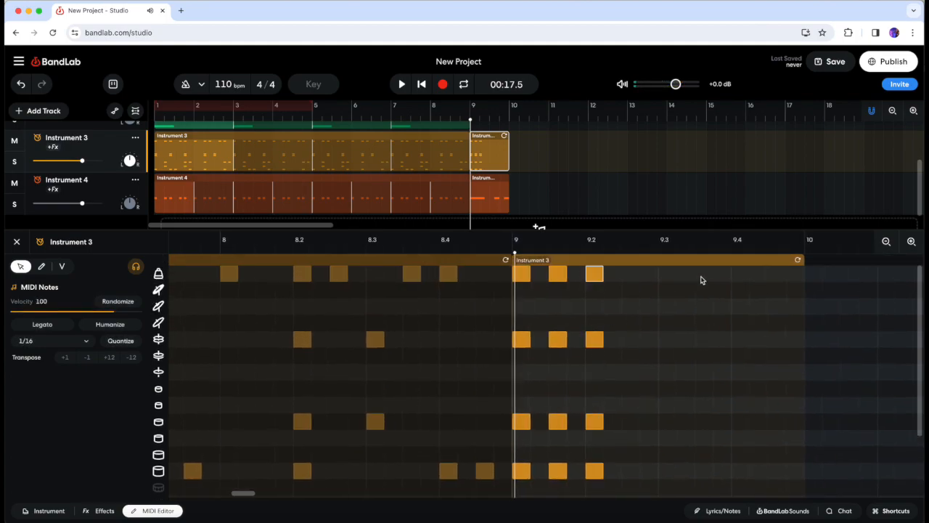
Step: Stack percussion hits halfway through 9.3 on the cowbell, upper hi-hat, third tom, lowest tom and kick rows
{"action": "left_click", "coordinate": [702, 273]}
{"action": "left_click", "coordinate": [705, 339]}
{"action": "left_click", "coordinate": [705, 421]}
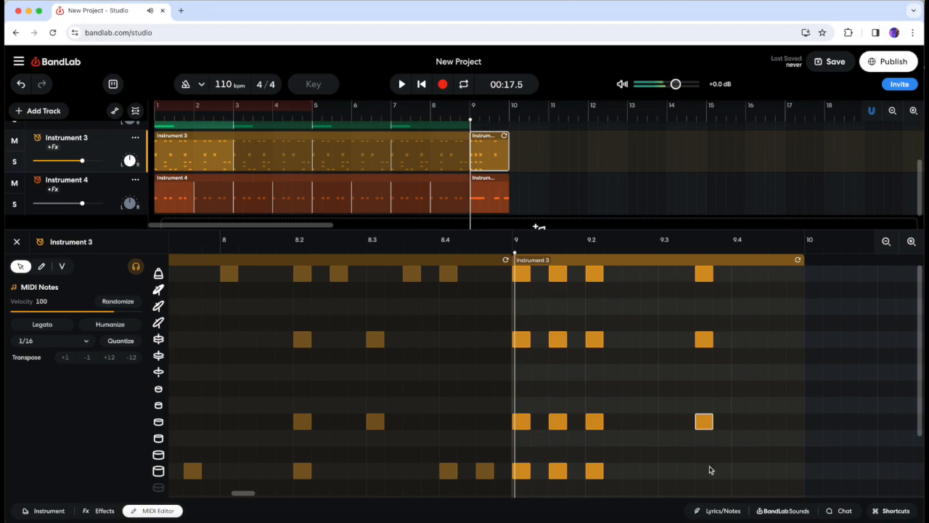
{"action": "left_click", "coordinate": [702, 470]}
{"action": "scroll", "coordinate": [709, 477], "scroll_direction": "down", "scroll_amount": 1}
{"action": "scroll", "coordinate": [709, 477], "scroll_direction": "down", "scroll_amount": 2}
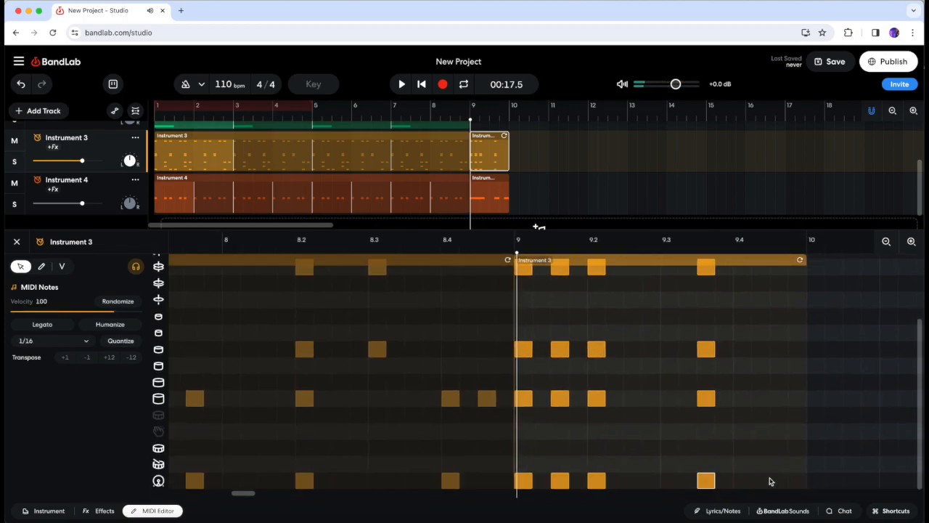
Step: Stack the same five percussion hits halfway through 9.4, and play back bar 9
{"action": "left_click", "coordinate": [774, 480]}
{"action": "left_click", "coordinate": [776, 398]}
{"action": "left_click", "coordinate": [776, 350]}
{"action": "scroll", "coordinate": [776, 345], "scroll_direction": "up", "scroll_amount": 3}
{"action": "left_click", "coordinate": [776, 339]}
{"action": "left_click", "coordinate": [776, 274]}
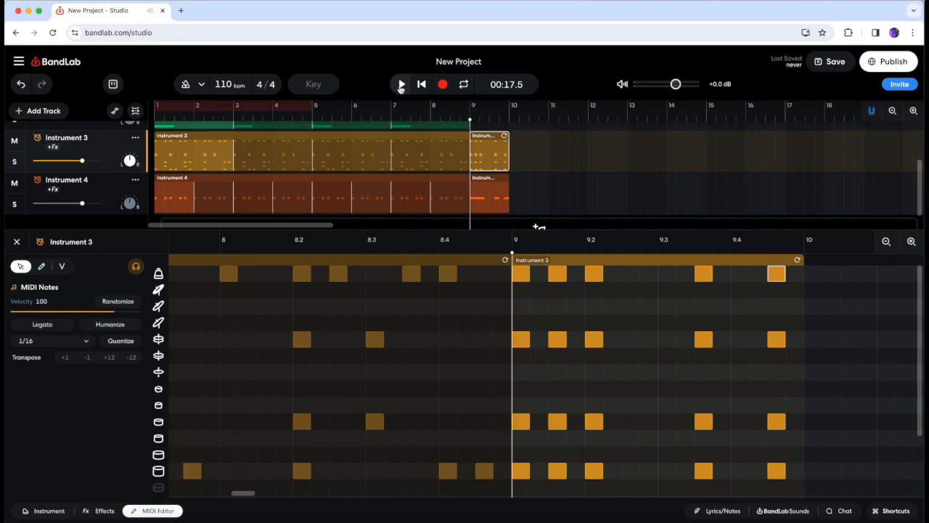
{"action": "left_click", "coordinate": [400, 84]}
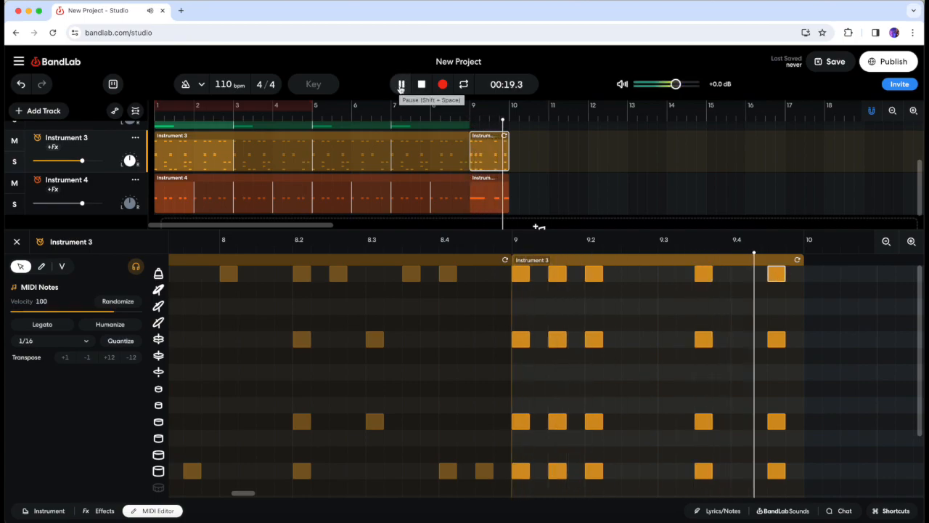
{"action": "left_click", "coordinate": [400, 84]}
Step: Create a bass region at bar 9 and add an eighth-note G1 at its start
{"action": "scroll", "coordinate": [488, 175], "scroll_direction": "up", "scroll_amount": 2}
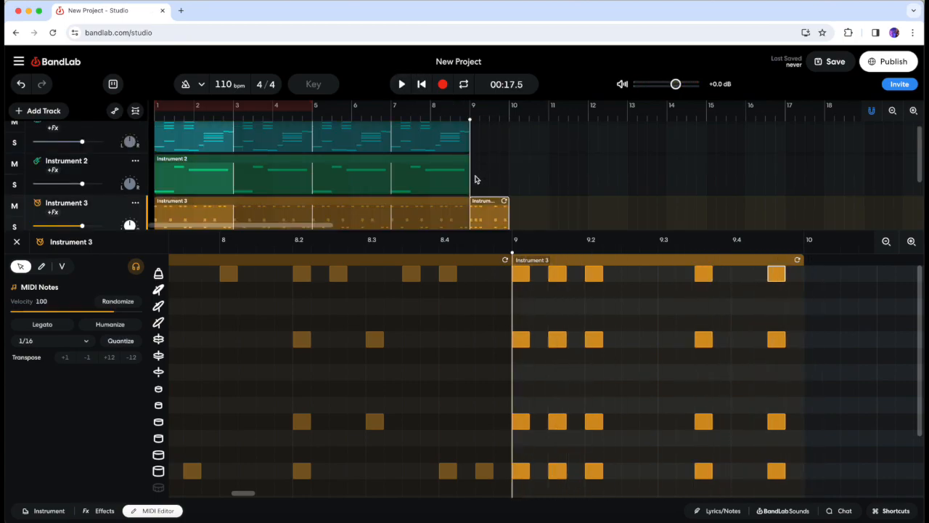
{"action": "double_click", "coordinate": [476, 179]}
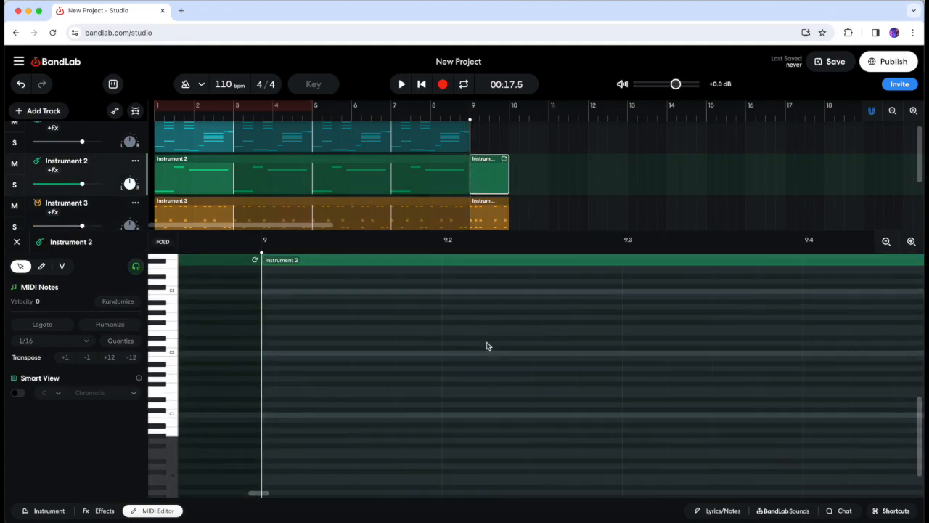
{"action": "left_click", "coordinate": [173, 379]}
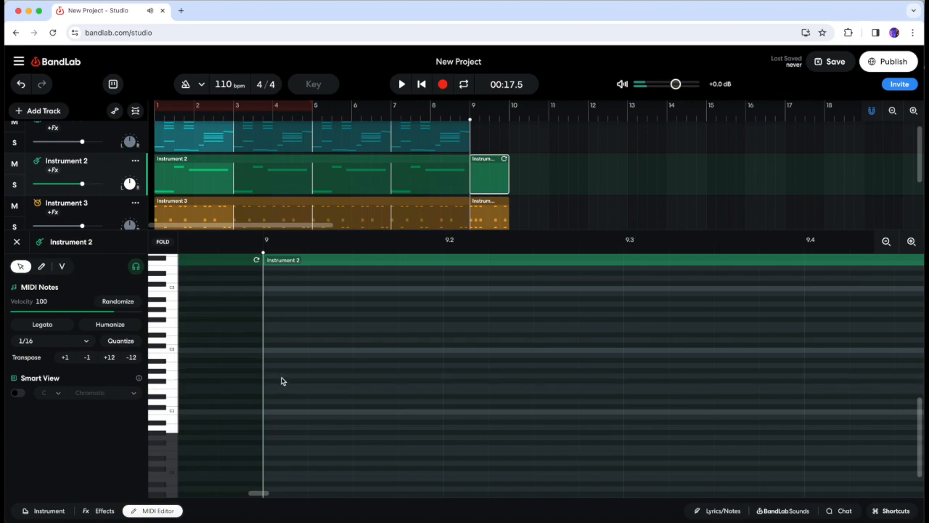
{"action": "left_click_drag", "start_coordinate": [283, 381], "coordinate": [647, 371]}
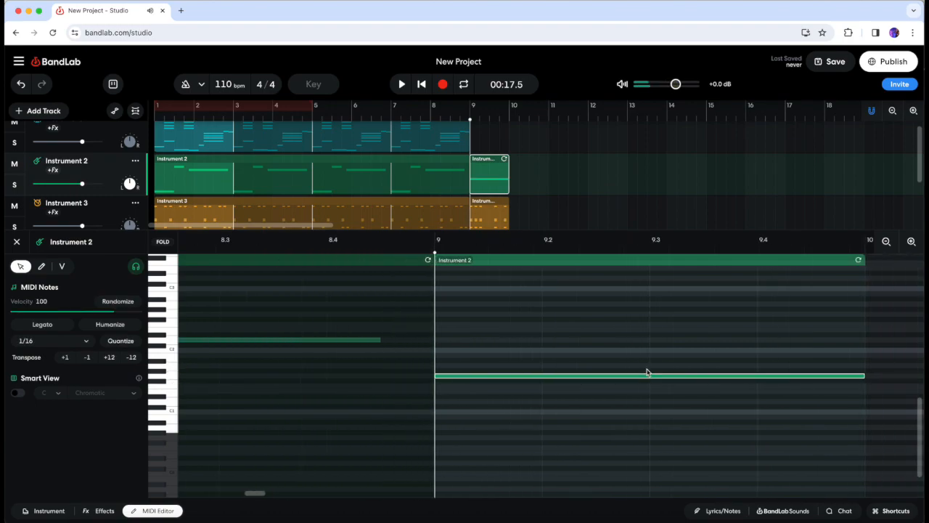
{"action": "left_click_drag", "start_coordinate": [819, 373], "coordinate": [530, 377]}
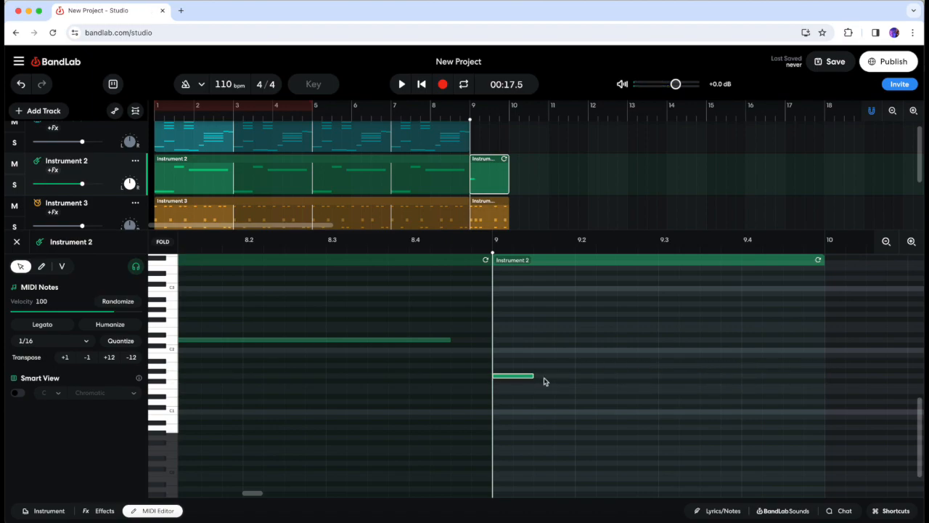
Step: Add eighth-note bass notes: G1 halfway through 9.1 and at 9.2, D#2 halfway through 9.3, and D2 halfway through 9.4
{"action": "left_click", "coordinate": [545, 378]}
{"action": "left_click", "coordinate": [582, 378]}
{"action": "left_click", "coordinate": [705, 338]}
{"action": "scroll", "coordinate": [753, 352], "scroll_direction": "right", "scroll_amount": 1}
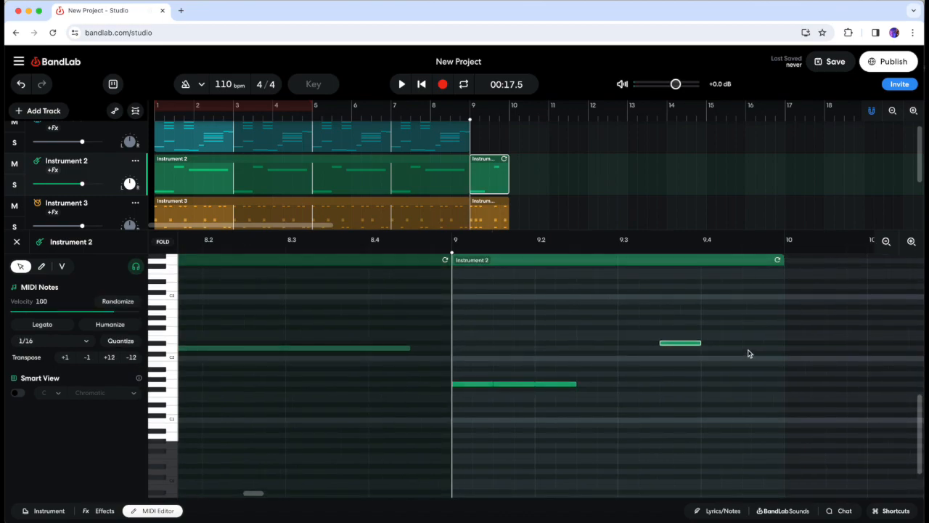
{"action": "left_click", "coordinate": [749, 353]}
{"action": "scroll", "coordinate": [701, 357], "scroll_direction": "right", "scroll_amount": 2}
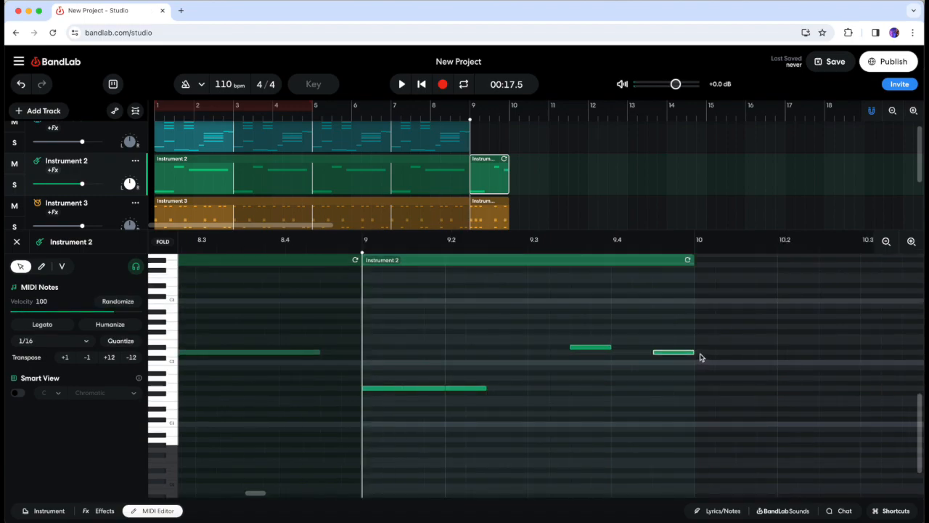
Step: Extend the bass region to bar 11 with its final D2 held until halfway through 10.4, and play back the ending
{"action": "left_click", "coordinate": [699, 353]}
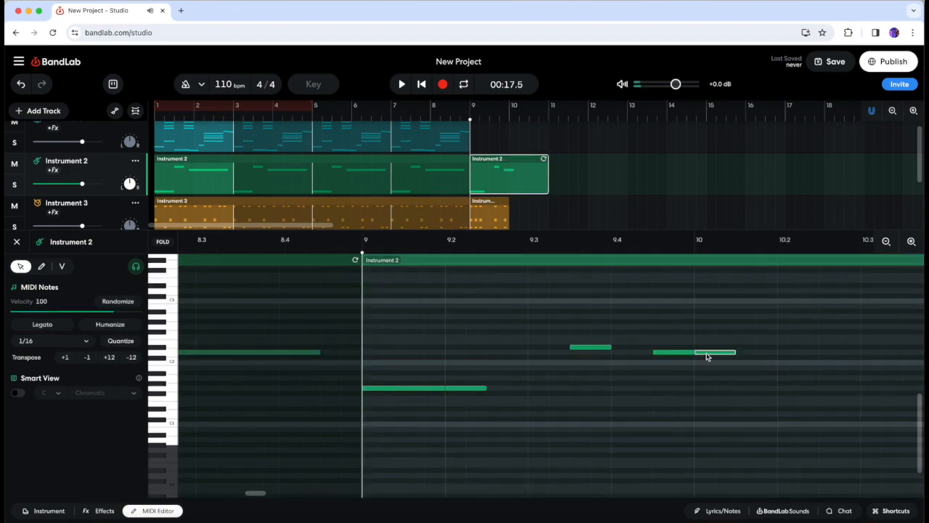
{"action": "left_click", "coordinate": [708, 356]}
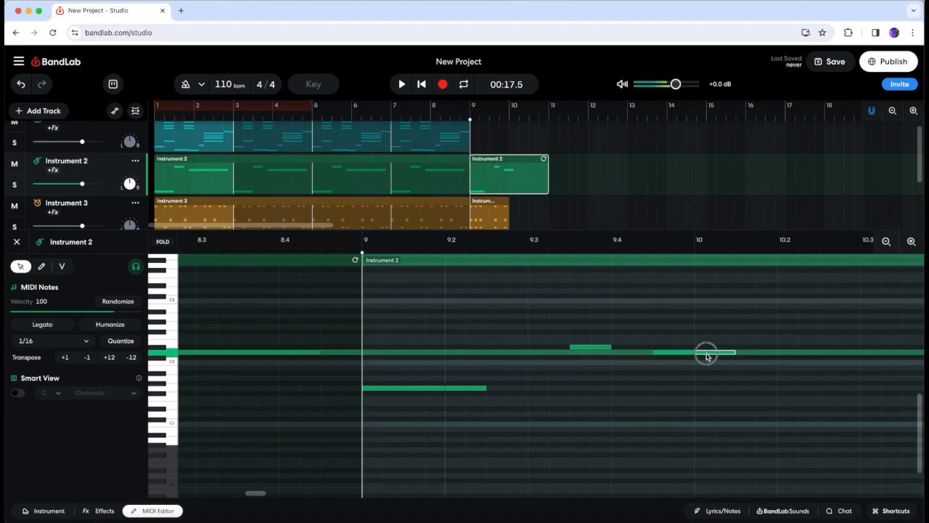
{"action": "scroll", "coordinate": [707, 375], "scroll_direction": "down", "scroll_amount": 3}
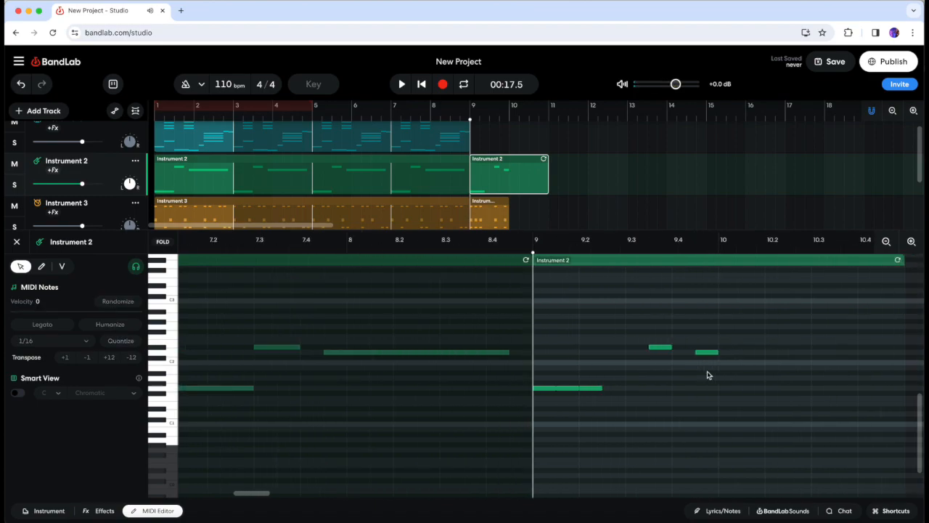
{"action": "scroll", "coordinate": [668, 367], "scroll_direction": "right", "scroll_amount": 2}
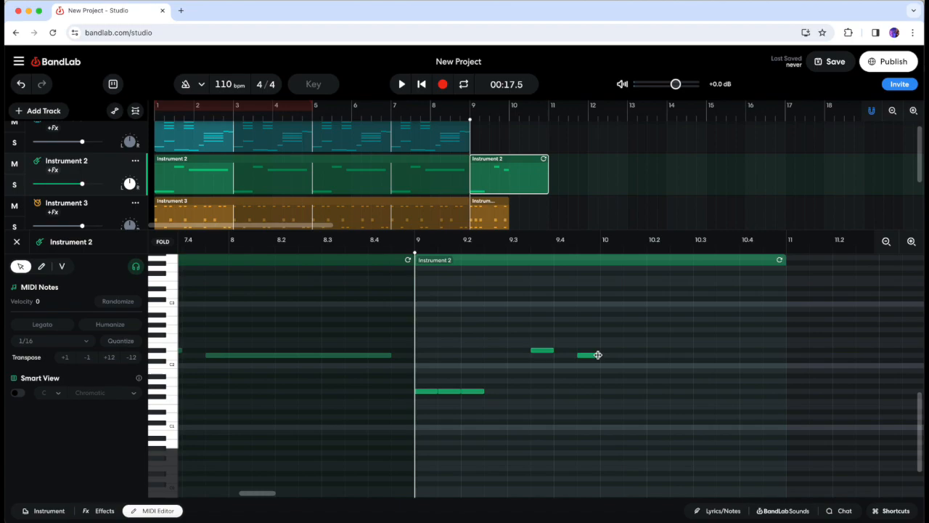
{"action": "left_click_drag", "start_coordinate": [597, 355], "coordinate": [761, 355]}
{"action": "left_click", "coordinate": [401, 84]}
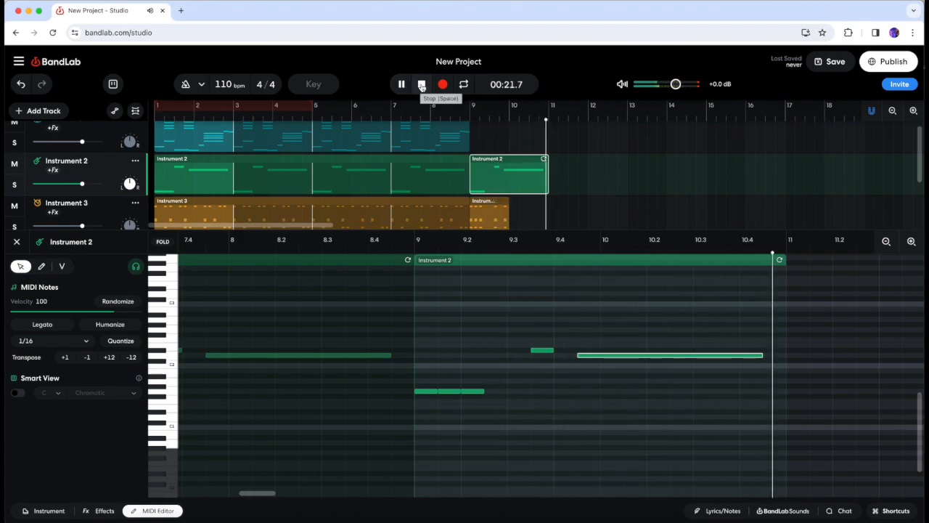
Step: Create a piano region from bar 9 to bar 11 and add an eighth-note G2 at its start
{"action": "left_click", "coordinate": [421, 85]}
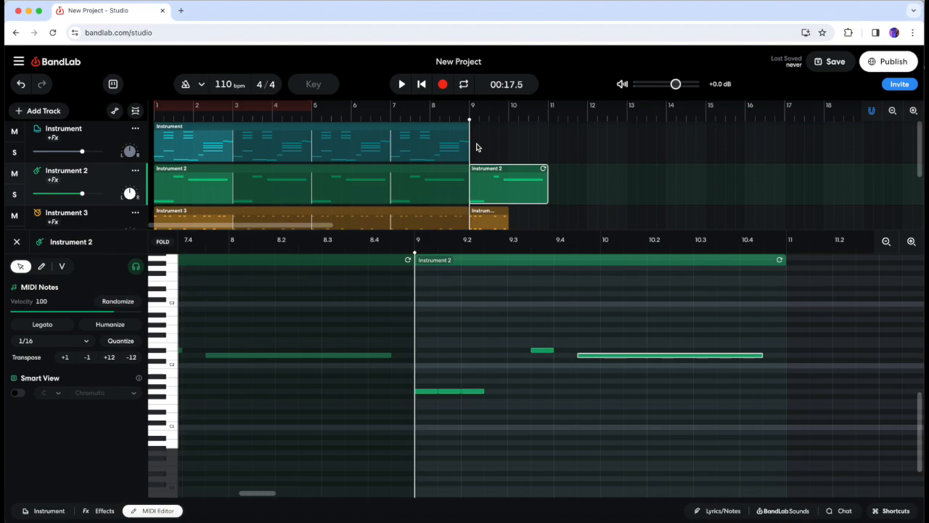
{"action": "double_click", "coordinate": [477, 146]}
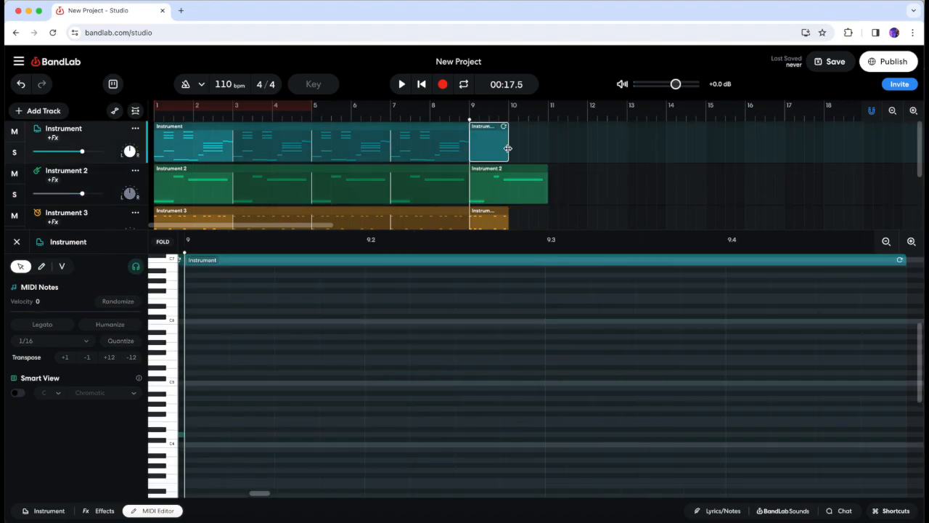
{"action": "left_click_drag", "start_coordinate": [508, 148], "coordinate": [547, 149]}
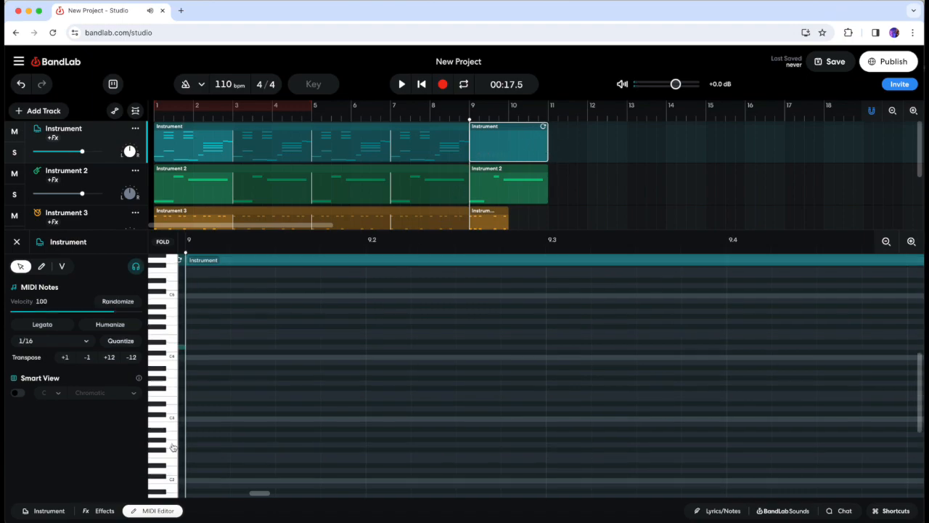
{"action": "left_click", "coordinate": [173, 447]}
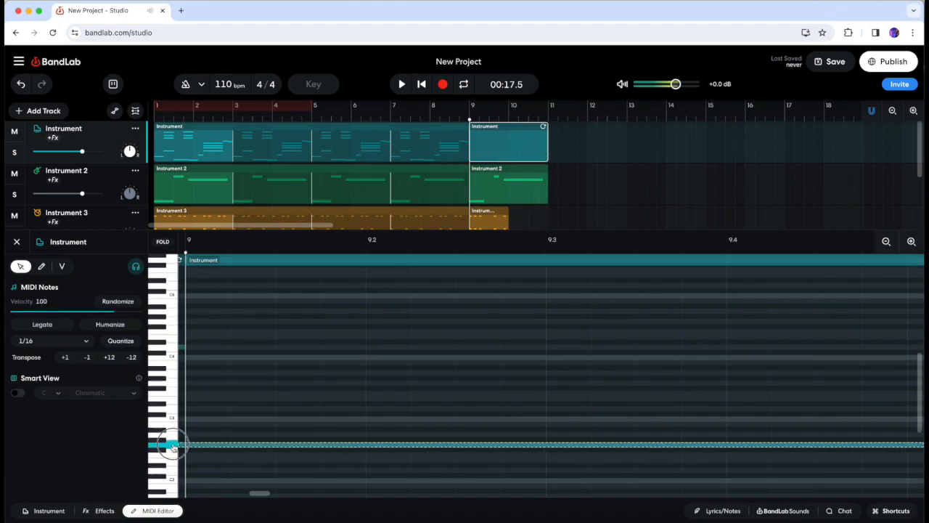
{"action": "double_click", "coordinate": [194, 445]}
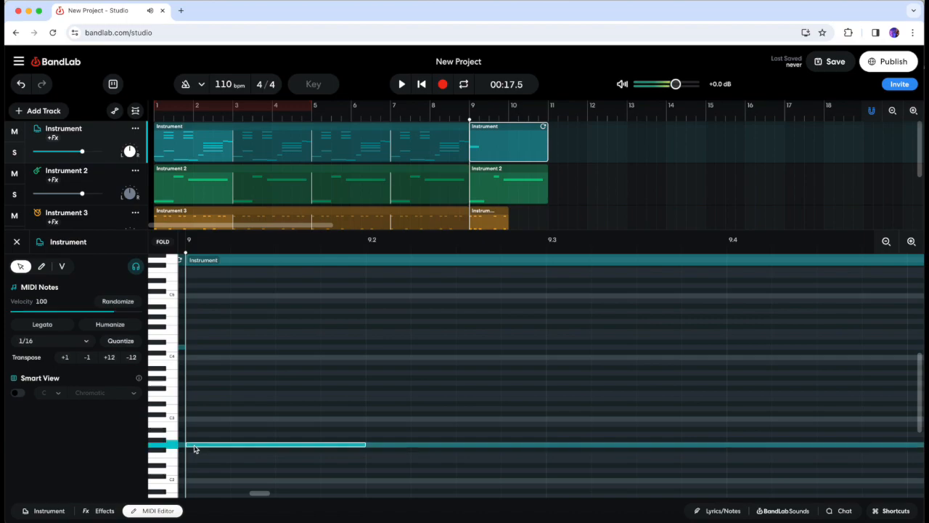
{"action": "left_click_drag", "start_coordinate": [363, 445], "coordinate": [276, 447]}
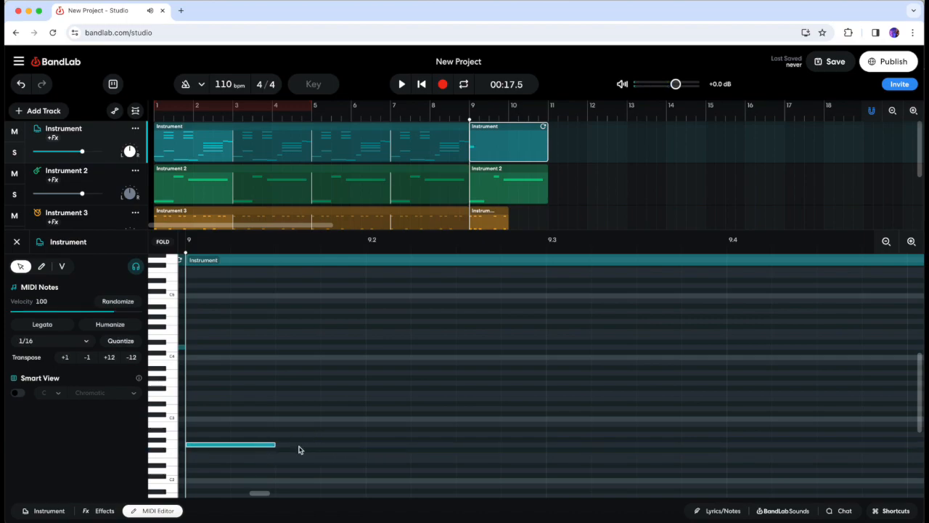
Step: Add eighth-note piano notes: G2 halfway through 9.1 and at 9.2, and D#3 halfway through 9.3
{"action": "double_click", "coordinate": [299, 446]}
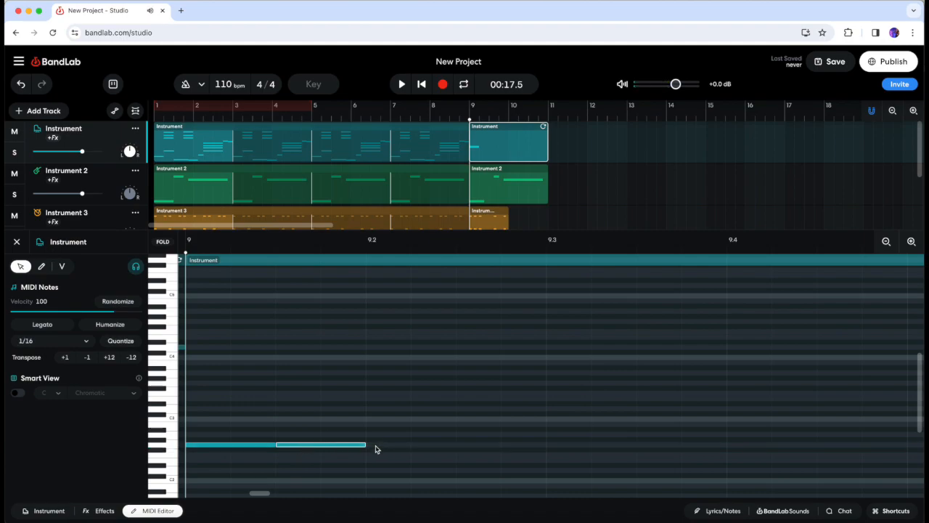
{"action": "double_click", "coordinate": [377, 445]}
{"action": "left_click", "coordinate": [648, 410]}
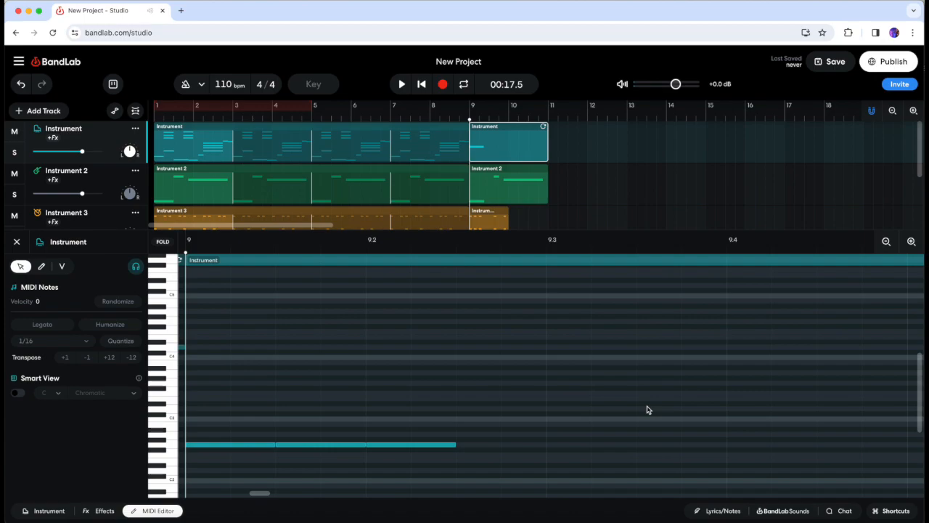
{"action": "double_click", "coordinate": [649, 408]}
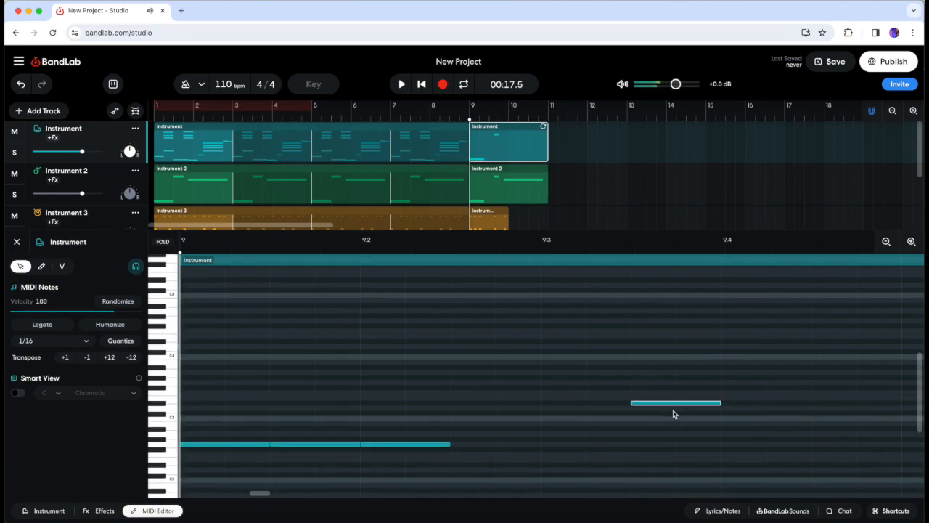
Step: Add a piano D3 halfway through 9.4 and hold it until halfway through 10.4
{"action": "scroll", "coordinate": [682, 411], "scroll_direction": "right", "scroll_amount": 3}
{"action": "double_click", "coordinate": [690, 400]}
{"action": "scroll", "coordinate": [671, 419], "scroll_direction": "down", "scroll_amount": 3}
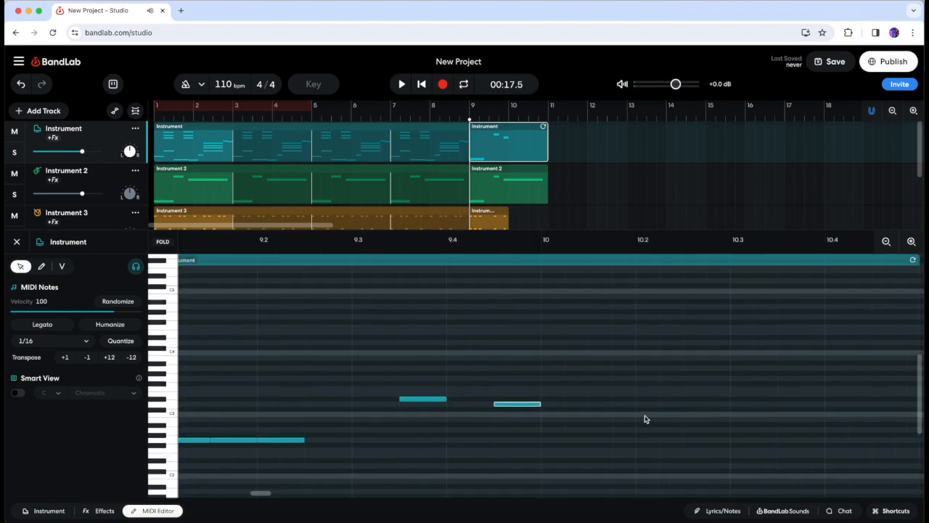
{"action": "scroll", "coordinate": [646, 419], "scroll_direction": "right", "scroll_amount": 3}
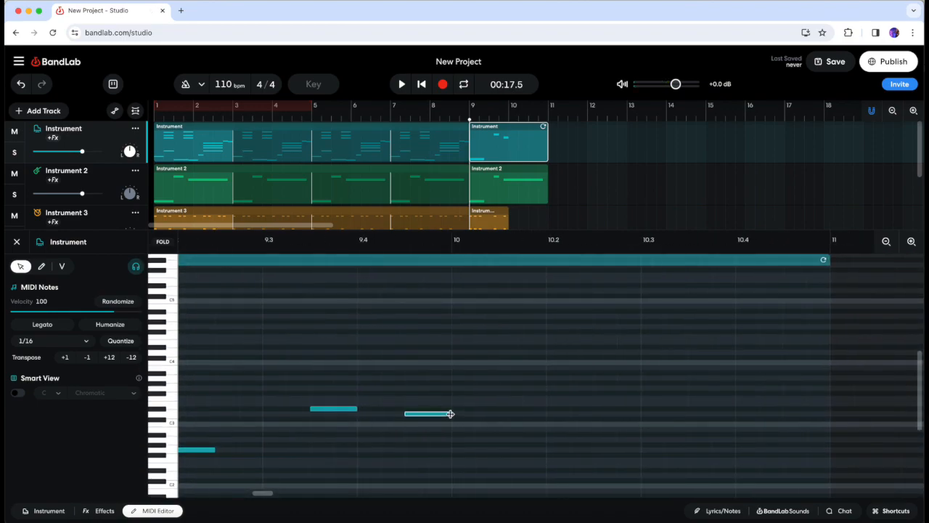
{"action": "left_click_drag", "start_coordinate": [450, 414], "coordinate": [780, 411]}
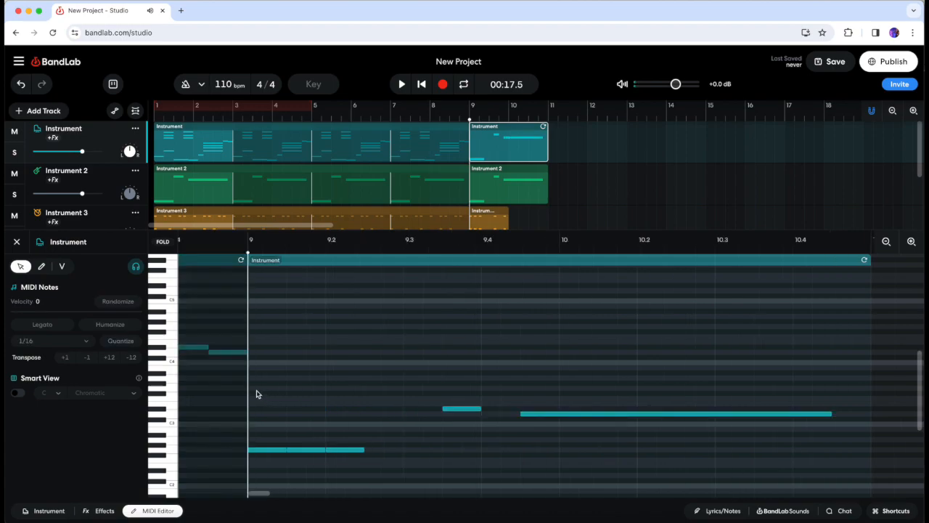
Step: Stack eighth-note G3, A#3 and D4 above each of the three G2 notes at 9.1, halfway through 9.1, and 9.2
{"action": "double_click", "coordinate": [261, 390]}
{"action": "double_click", "coordinate": [255, 373]}
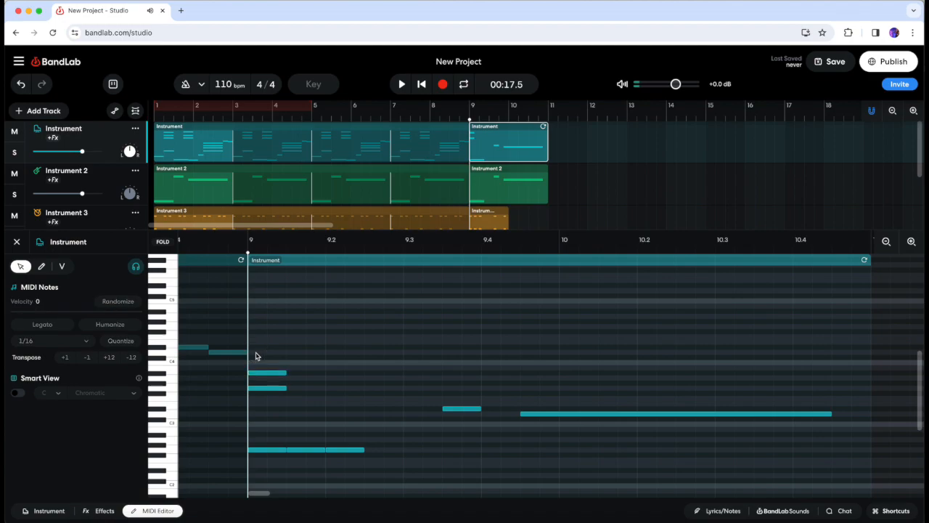
{"action": "double_click", "coordinate": [255, 354]}
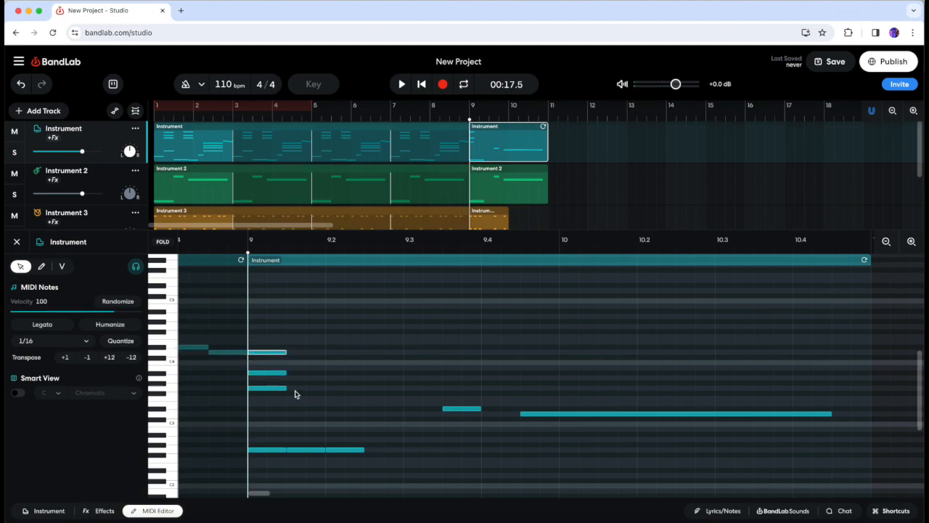
{"action": "double_click", "coordinate": [293, 387]}
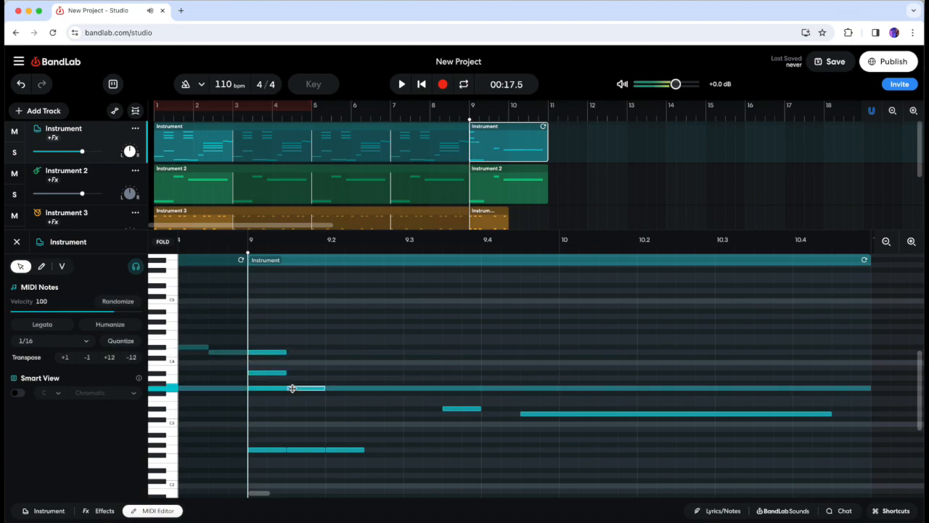
{"action": "double_click", "coordinate": [293, 372]}
{"action": "double_click", "coordinate": [292, 353]}
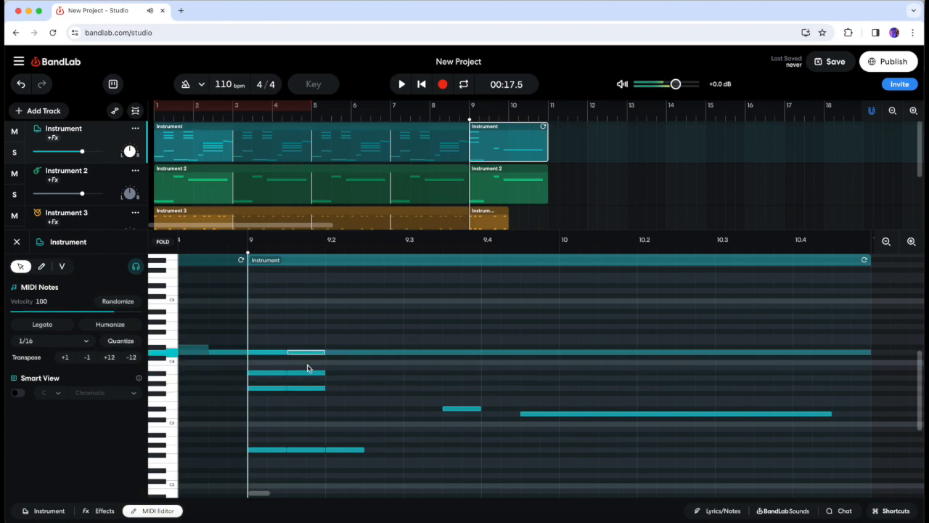
{"action": "double_click", "coordinate": [332, 388]}
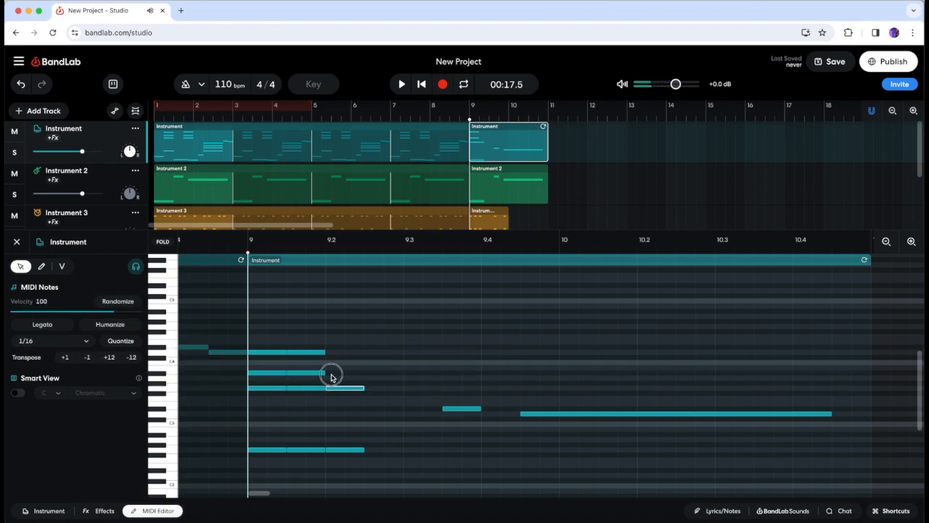
{"action": "double_click", "coordinate": [331, 373]}
{"action": "double_click", "coordinate": [332, 352]}
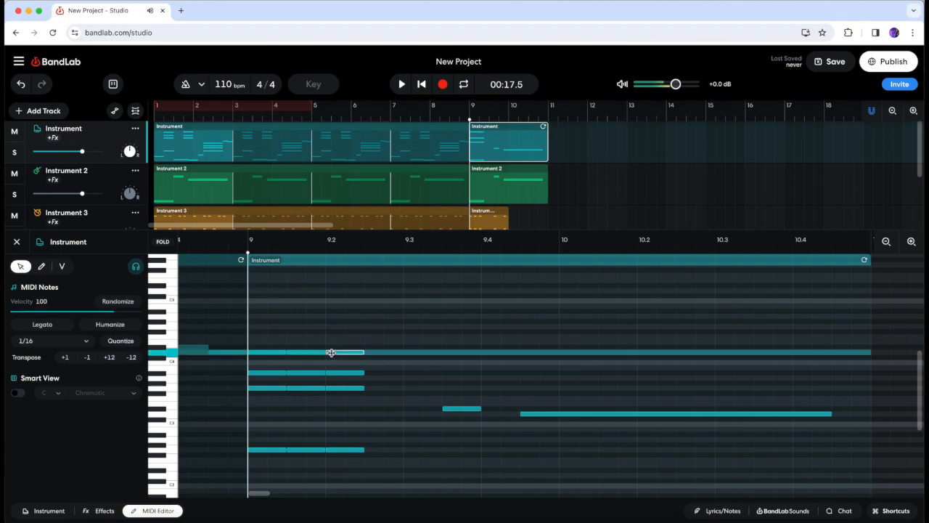
Step: Stack eighth-note G3, A#3 and D#4 above the D#3 halfway through 9.3
{"action": "double_click", "coordinate": [447, 388]}
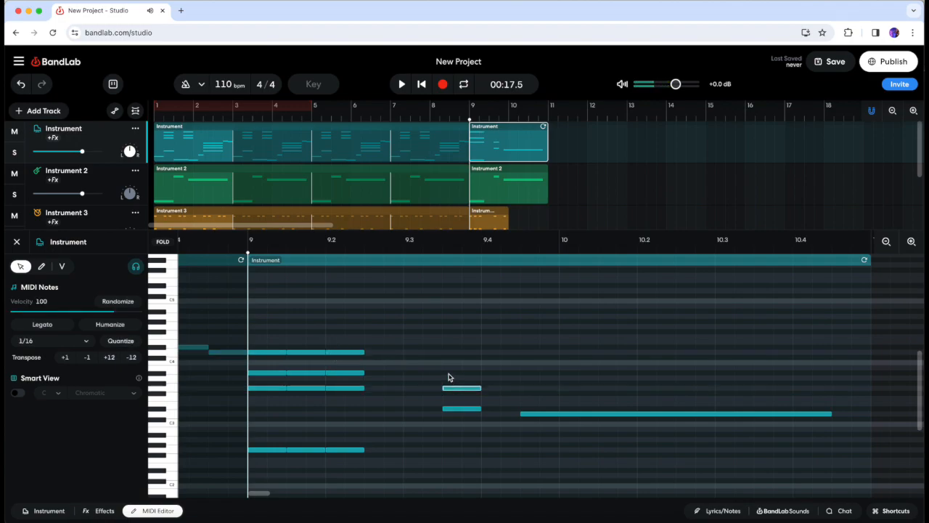
{"action": "double_click", "coordinate": [446, 374]}
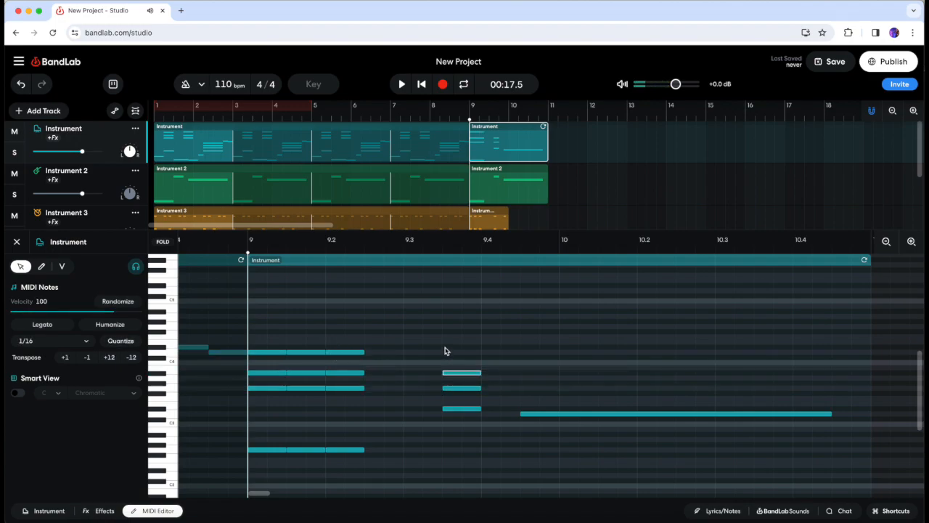
{"action": "double_click", "coordinate": [445, 347]}
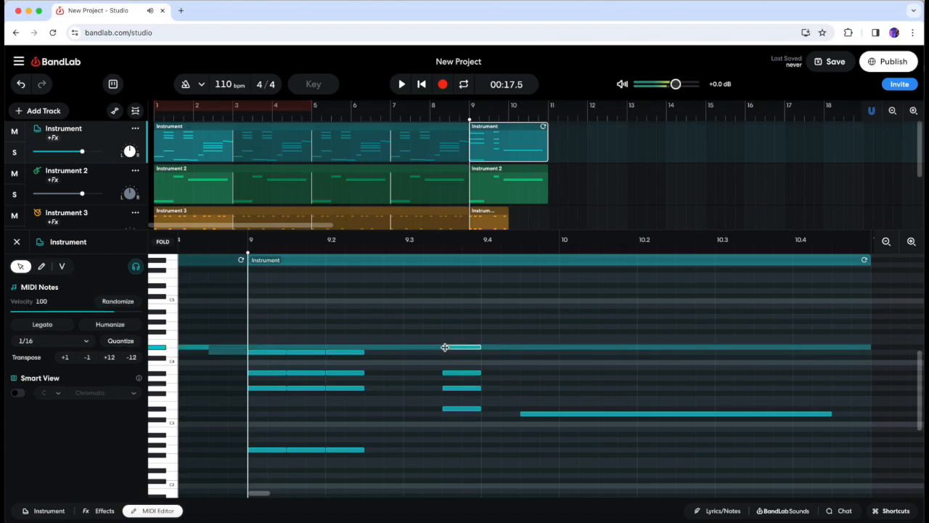
Step: Stack F#3, A3 and C4 above the long D3, hold them until halfway through 10.4, and play back the ending
{"action": "double_click", "coordinate": [524, 393]}
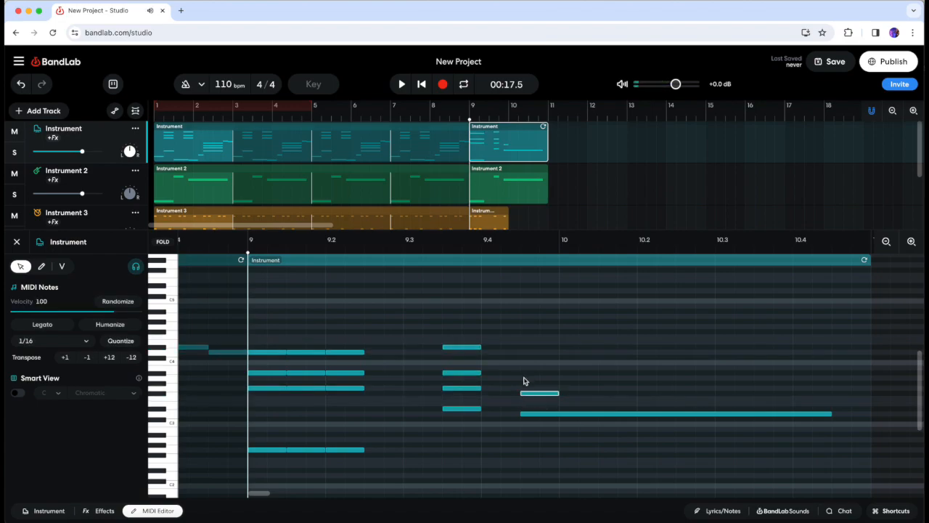
{"action": "double_click", "coordinate": [523, 378]}
{"action": "double_click", "coordinate": [523, 363]}
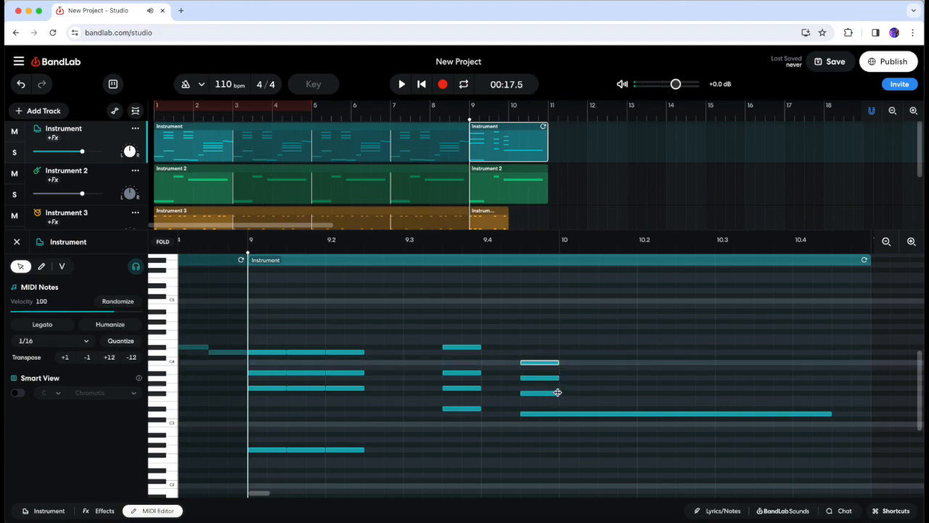
{"action": "left_click_drag", "start_coordinate": [557, 392], "coordinate": [830, 391]}
{"action": "left_click_drag", "start_coordinate": [556, 379], "coordinate": [831, 377]}
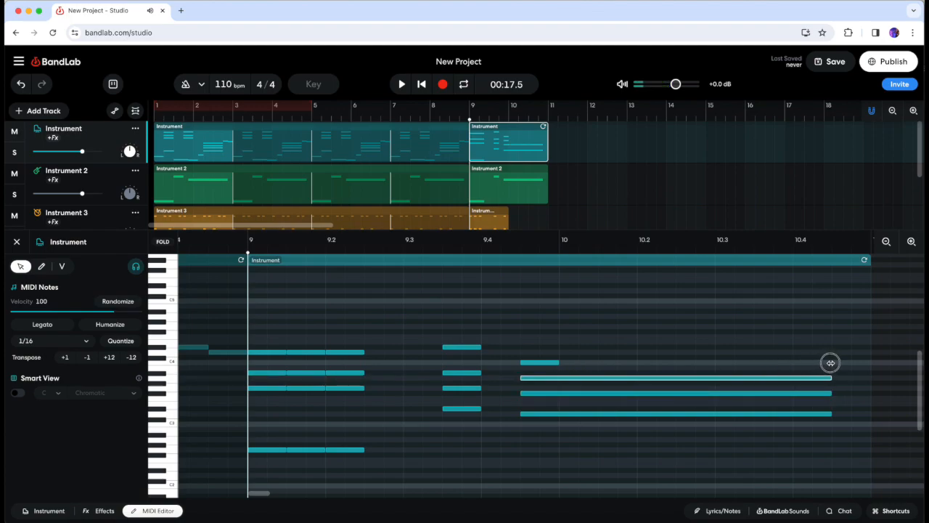
{"action": "left_click_drag", "start_coordinate": [555, 363], "coordinate": [831, 351]}
{"action": "left_click", "coordinate": [401, 84]}
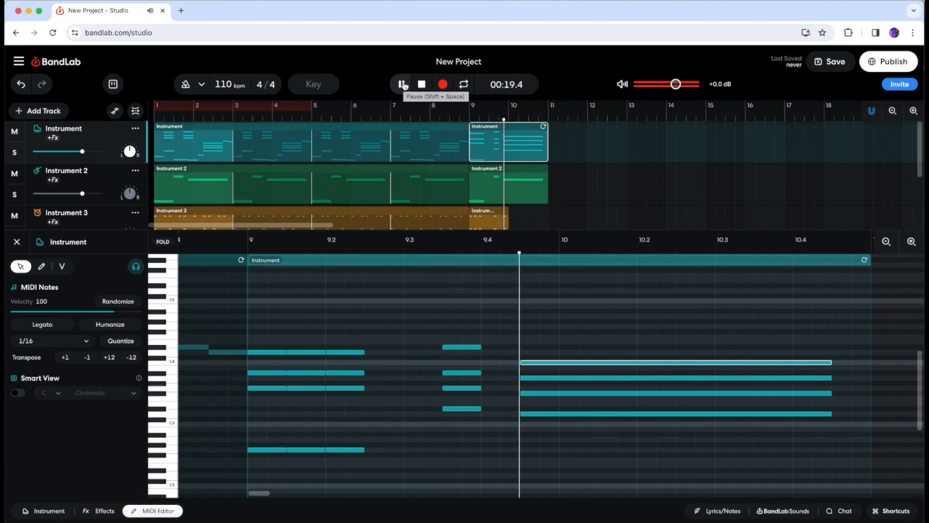
{"action": "left_click", "coordinate": [423, 84]}
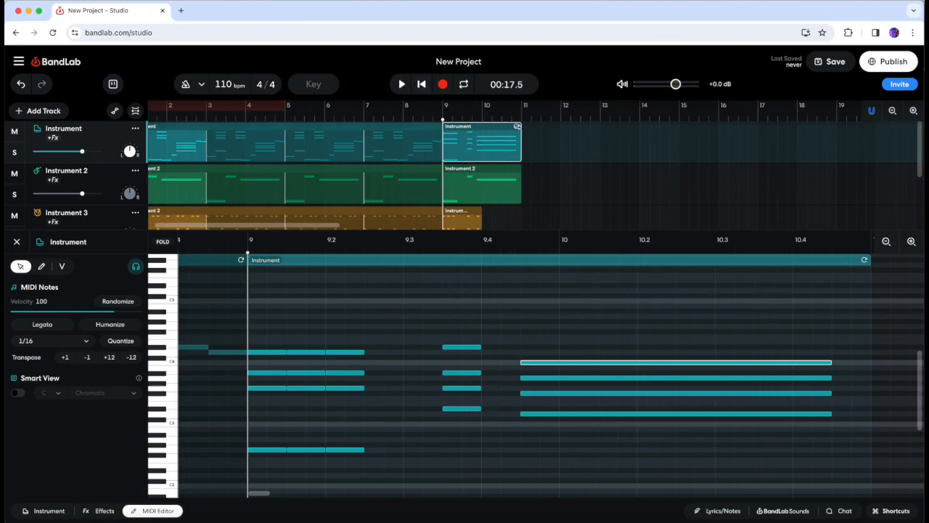
Step: Loop the bar 9 piano and bass regions until bar 17
{"action": "scroll", "coordinate": [518, 127], "scroll_direction": "right", "scroll_amount": 1}
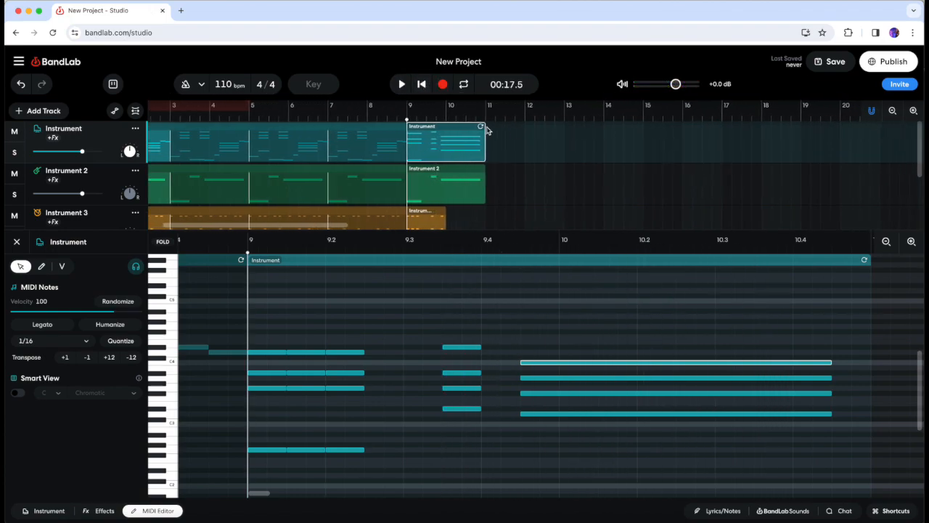
{"action": "left_click_drag", "start_coordinate": [480, 127], "coordinate": [722, 102]}
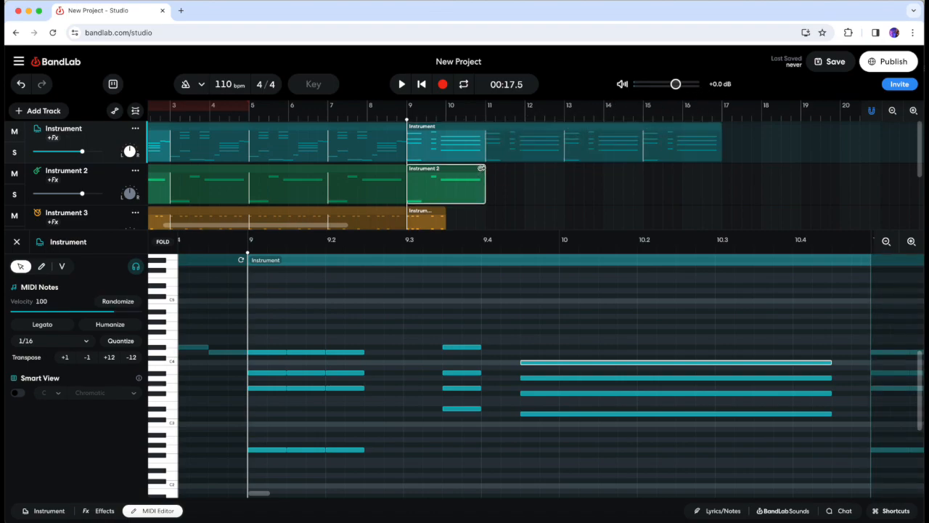
{"action": "left_click_drag", "start_coordinate": [481, 168], "coordinate": [716, 149]}
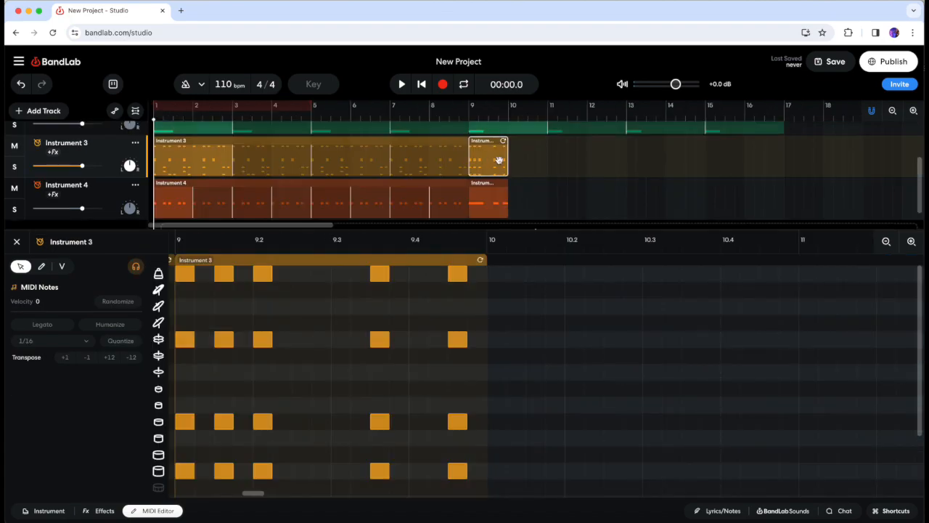
Step: Copy the bar 9 region of Instrument 3 and paste it at bars 11, 13 and 15 on the same track
{"action": "right_click", "coordinate": [500, 159]}
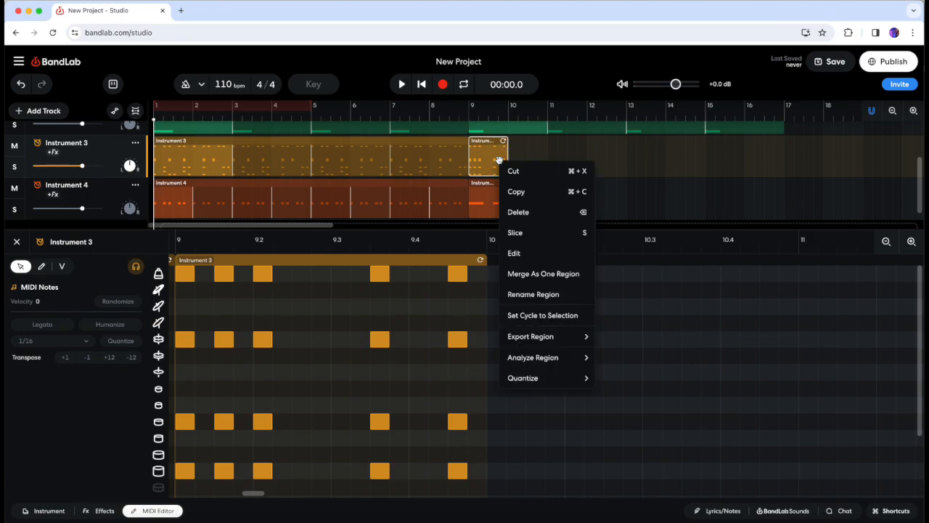
{"action": "left_click", "coordinate": [514, 190]}
{"action": "left_click", "coordinate": [549, 115]}
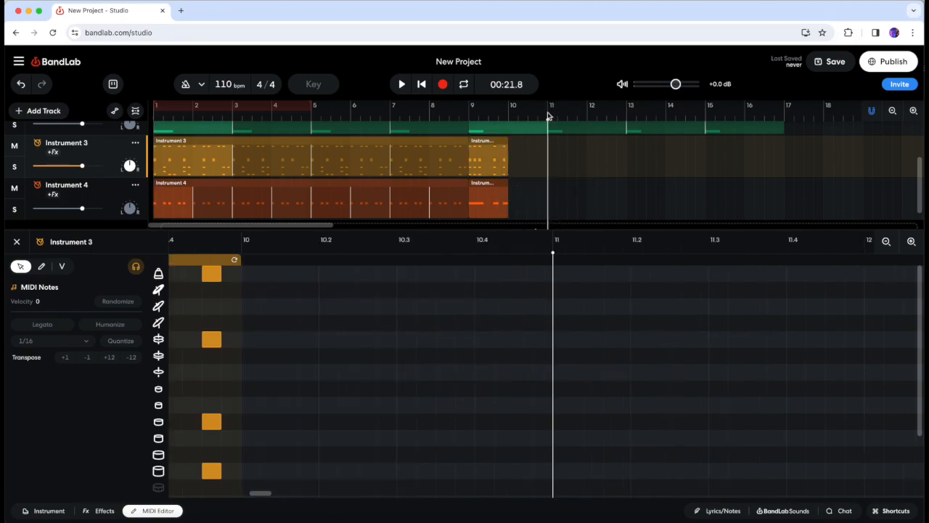
{"action": "right_click", "coordinate": [551, 154]}
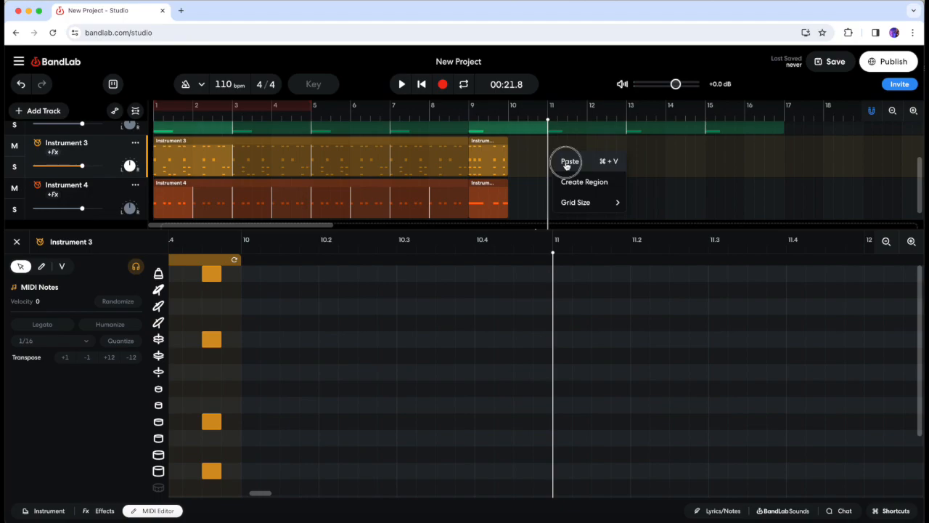
{"action": "left_click", "coordinate": [567, 160]}
{"action": "left_click", "coordinate": [628, 120]}
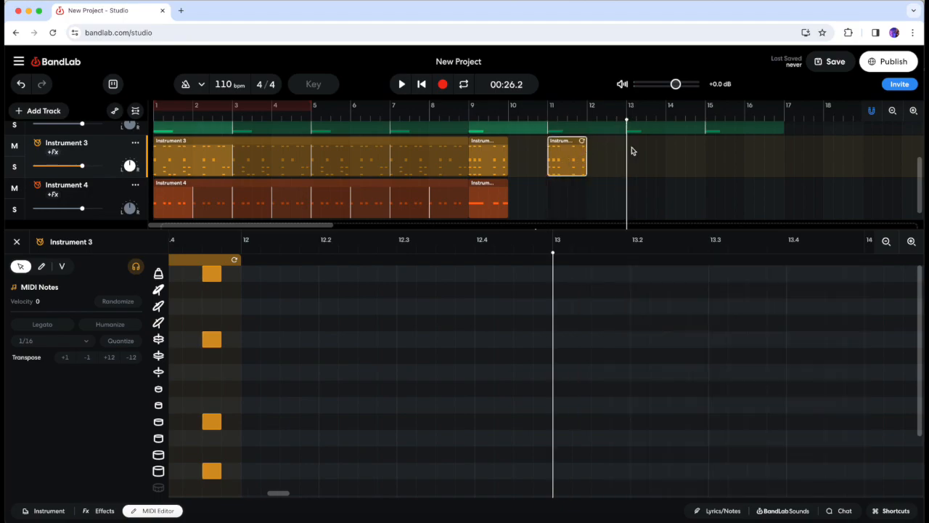
{"action": "right_click", "coordinate": [631, 150]}
{"action": "left_click", "coordinate": [649, 166]}
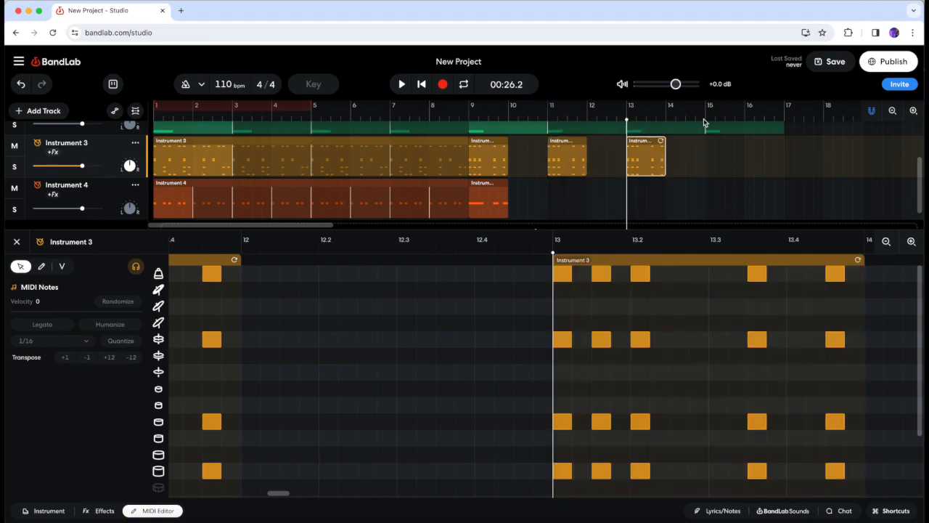
{"action": "left_click", "coordinate": [706, 120]}
{"action": "right_click", "coordinate": [723, 156]}
{"action": "left_click", "coordinate": [732, 162]}
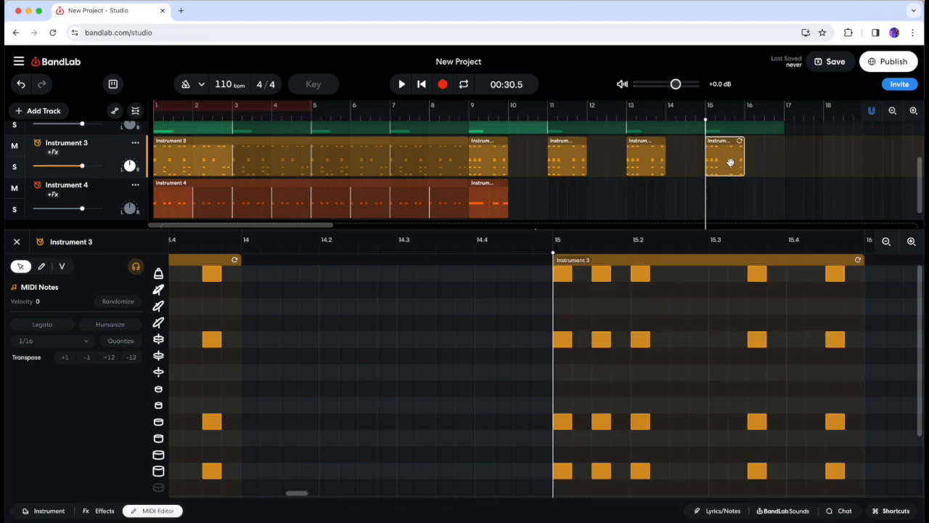
Step: Copy the bar 9 region of Instrument 4 and paste it at bars 11, 13 and 15 on the same track
{"action": "left_click", "coordinate": [492, 199]}
{"action": "right_click", "coordinate": [494, 201]}
{"action": "left_click", "coordinate": [517, 228]}
{"action": "left_click", "coordinate": [548, 131]}
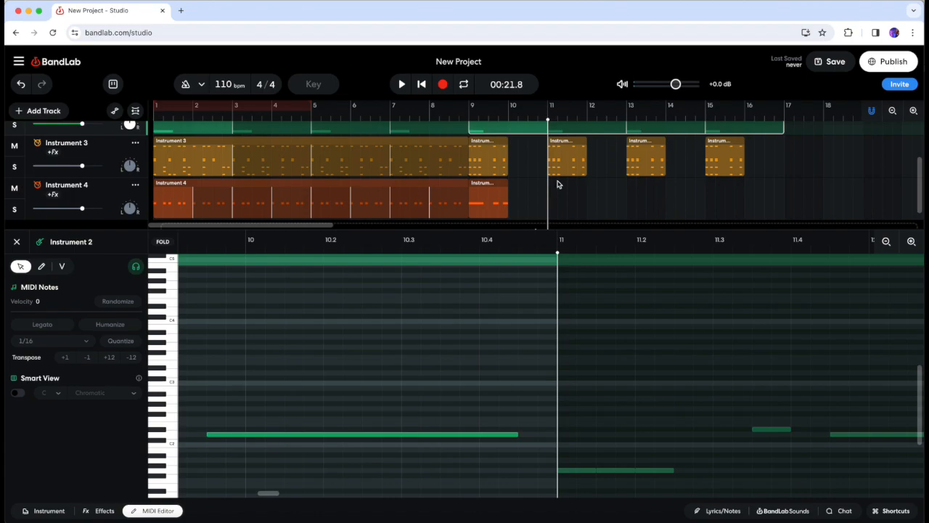
{"action": "right_click", "coordinate": [556, 191]}
{"action": "left_click", "coordinate": [573, 201]}
{"action": "left_click", "coordinate": [646, 210]}
{"action": "right_click", "coordinate": [647, 195]}
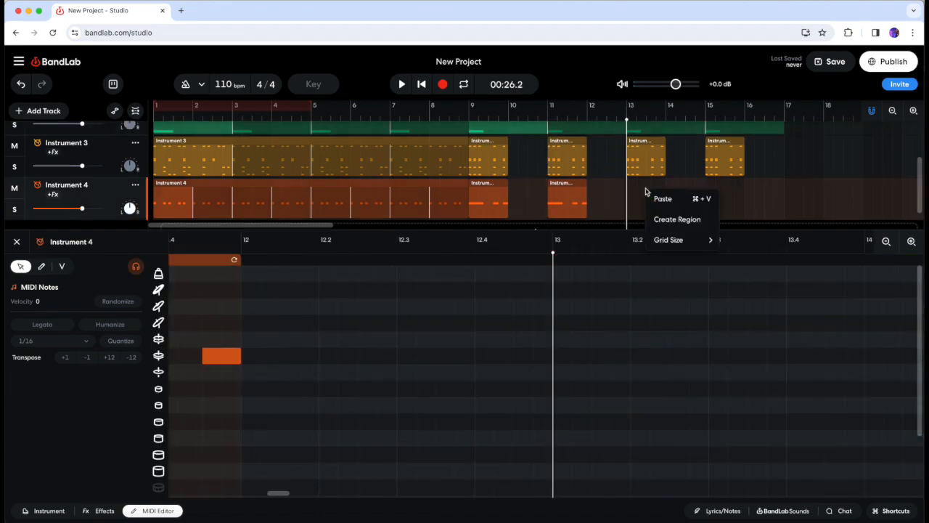
{"action": "left_click", "coordinate": [657, 199]}
{"action": "left_click", "coordinate": [707, 120]}
{"action": "right_click", "coordinate": [724, 190]}
{"action": "left_click", "coordinate": [735, 197]}
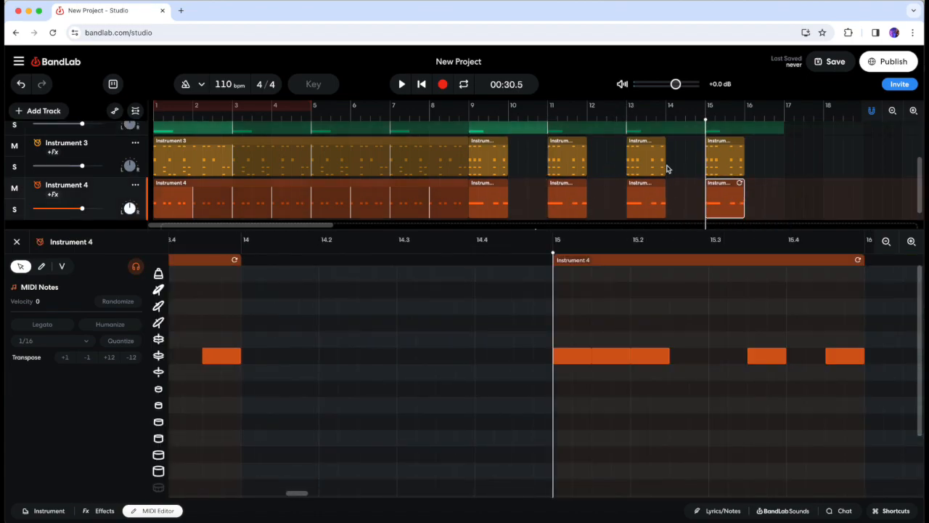
Step: Play back the arrangement from the start and enlarge the track area to show all four tracks
{"action": "left_click", "coordinate": [421, 84]}
{"action": "key", "text": "space"}
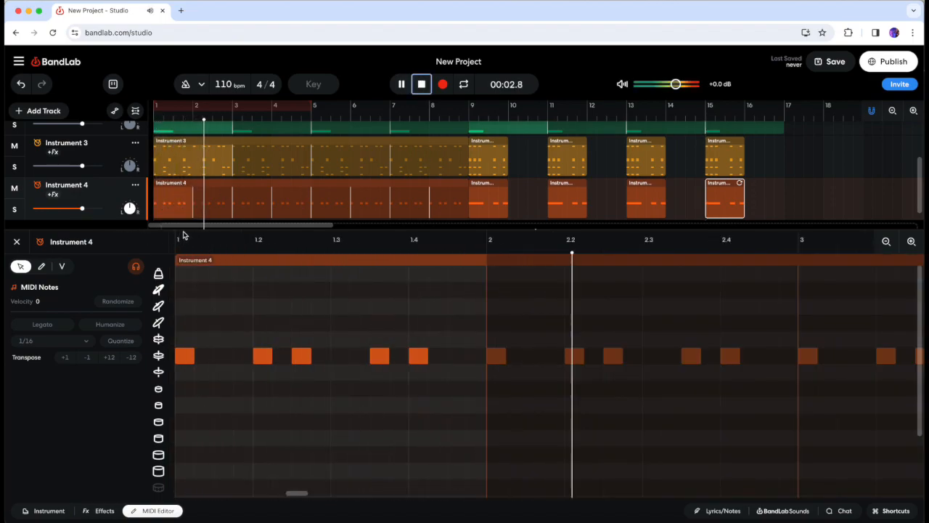
{"action": "left_click_drag", "start_coordinate": [184, 230], "coordinate": [181, 344]}
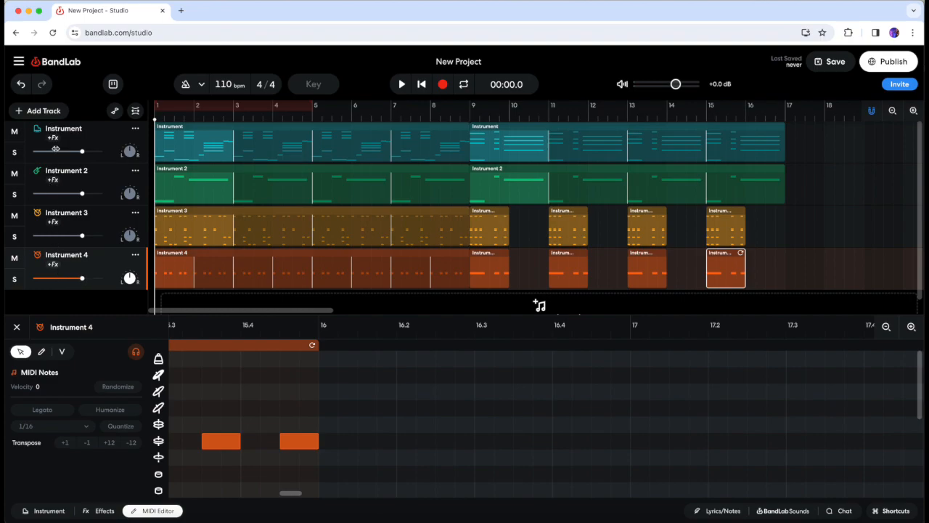
Step: Rename the Instrument track to Piano and the Instrument 2 track to Bass
{"action": "double_click", "coordinate": [62, 128]}
{"action": "type", "text": "Piano"}
{"action": "key", "text": "Return"}
{"action": "double_click", "coordinate": [63, 172]}
{"action": "type", "text": "Bass"}
{"action": "key", "text": "Return"}
Step: Rename the Instrument 3 track to Percussion and the Instrument 4 track to Shaker
{"action": "double_click", "coordinate": [69, 212]}
{"action": "type", "text": "Percussion"}
{"action": "key", "text": "Return"}
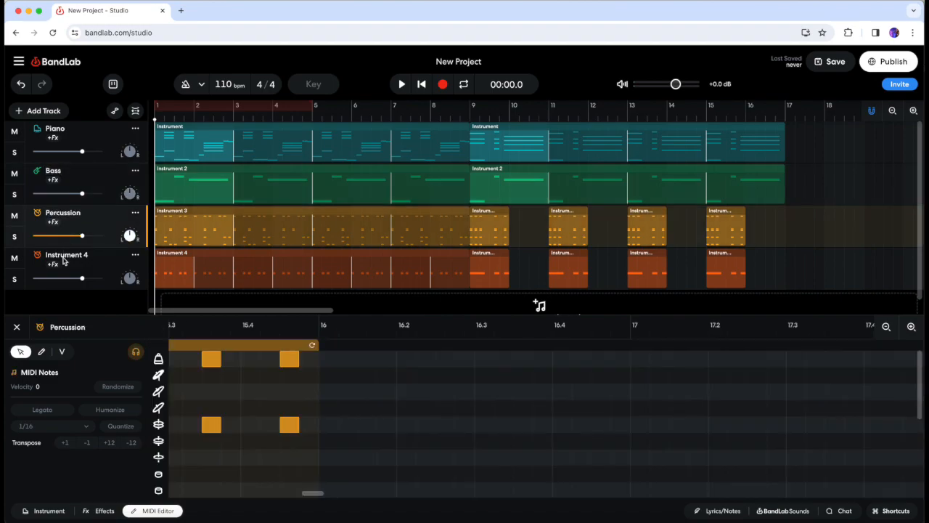
{"action": "double_click", "coordinate": [66, 255]}
{"action": "type", "text": "Shaker"}
{"action": "key", "text": "Return"}
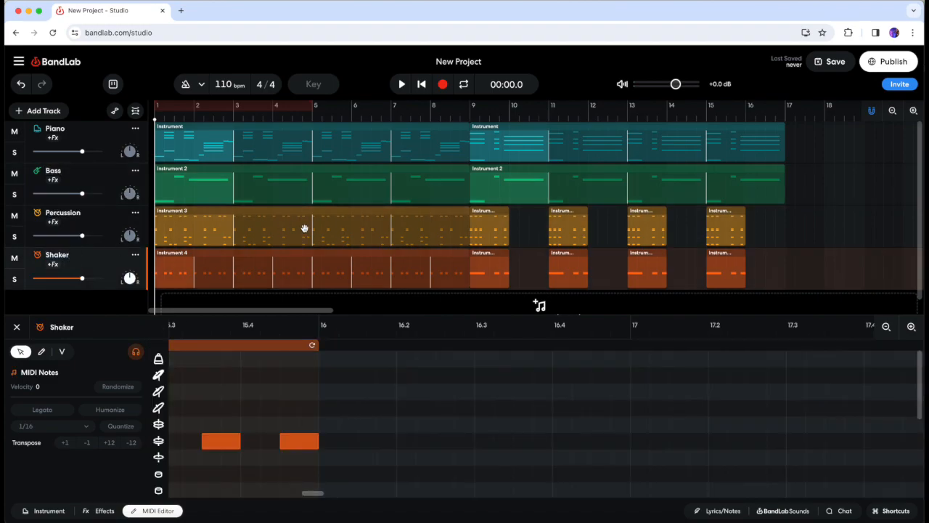
Step: Save the project and name it Havana
{"action": "left_click", "coordinate": [821, 64]}
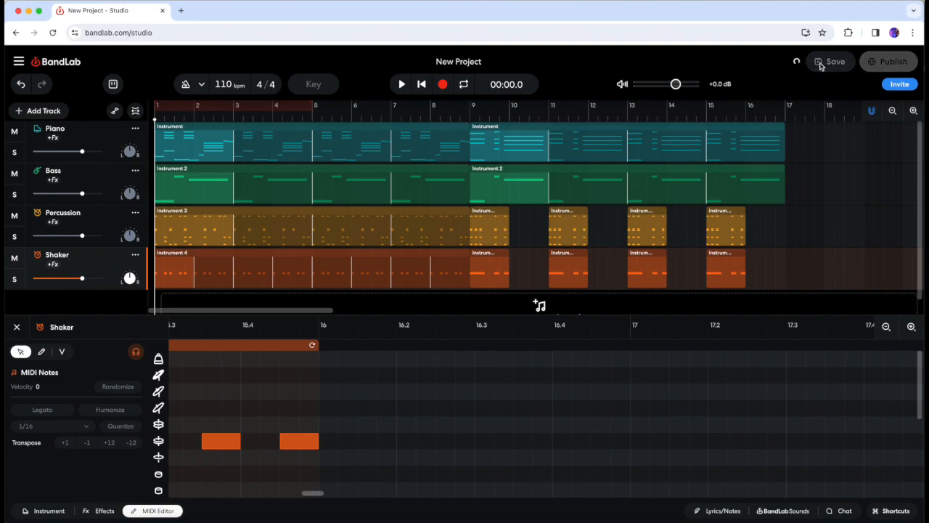
{"action": "double_click", "coordinate": [459, 61]}
{"action": "key", "text": "ctrl+a"}
{"action": "type", "text": "Havana"}
{"action": "key", "text": "Return"}
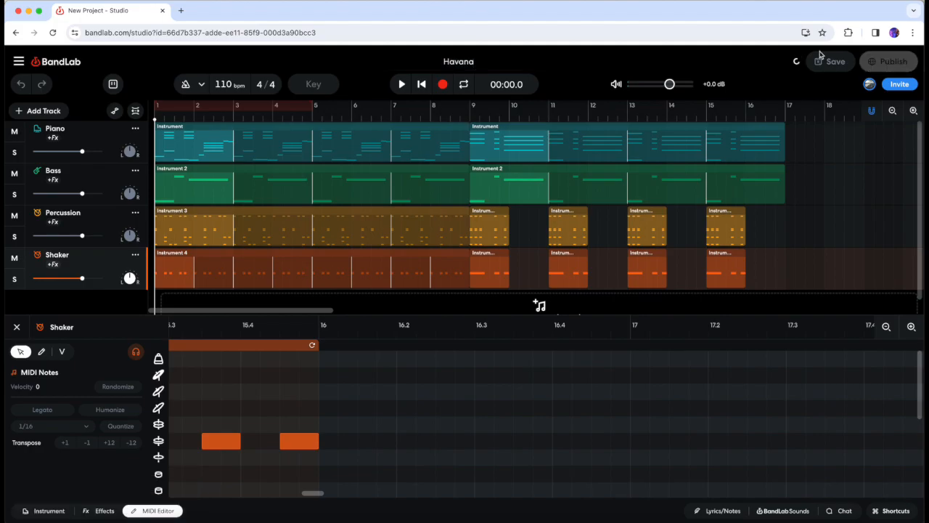